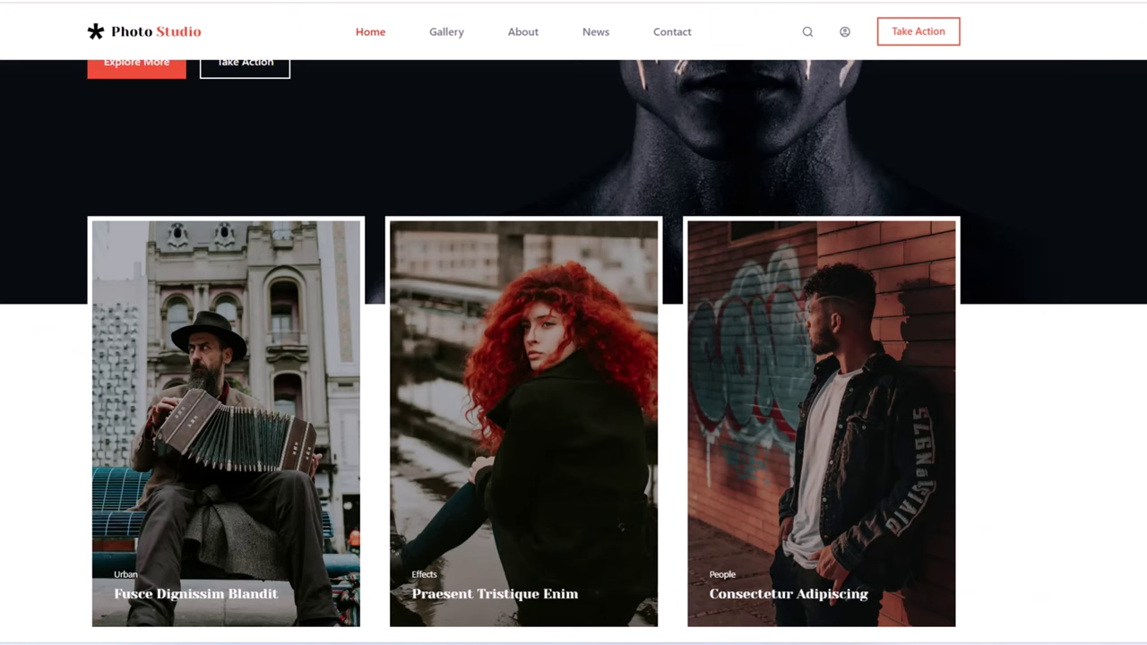
Scroll the home page and view the neon portrait and the next photos enlarged
scroll(53, 238, up, 4)
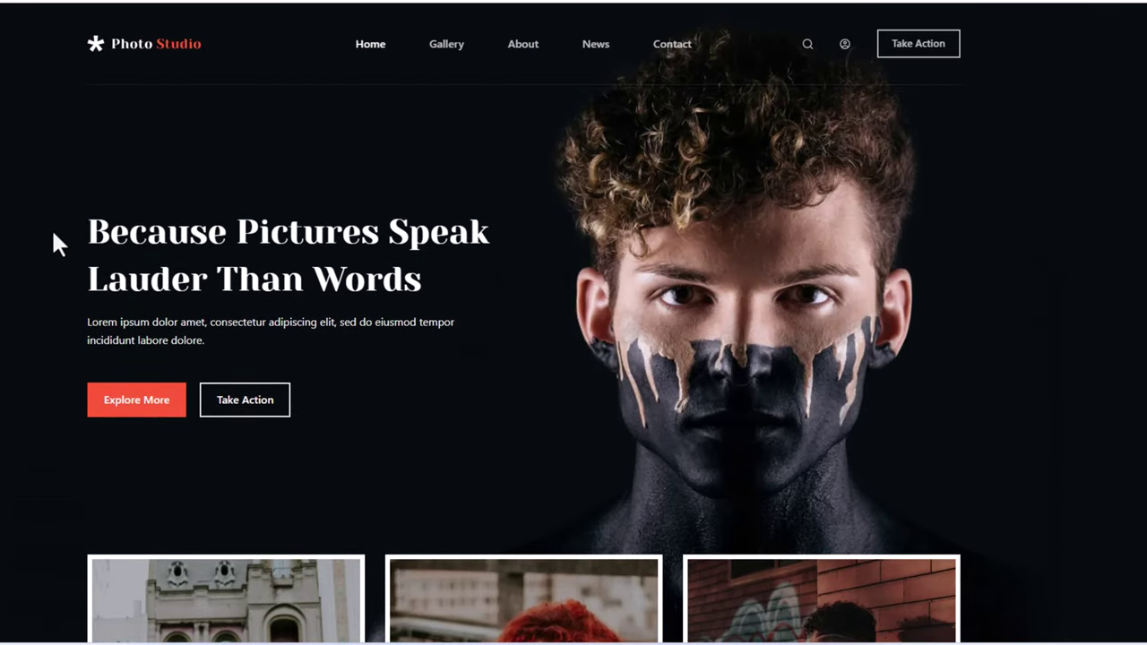
scroll(56, 211, down, 1)
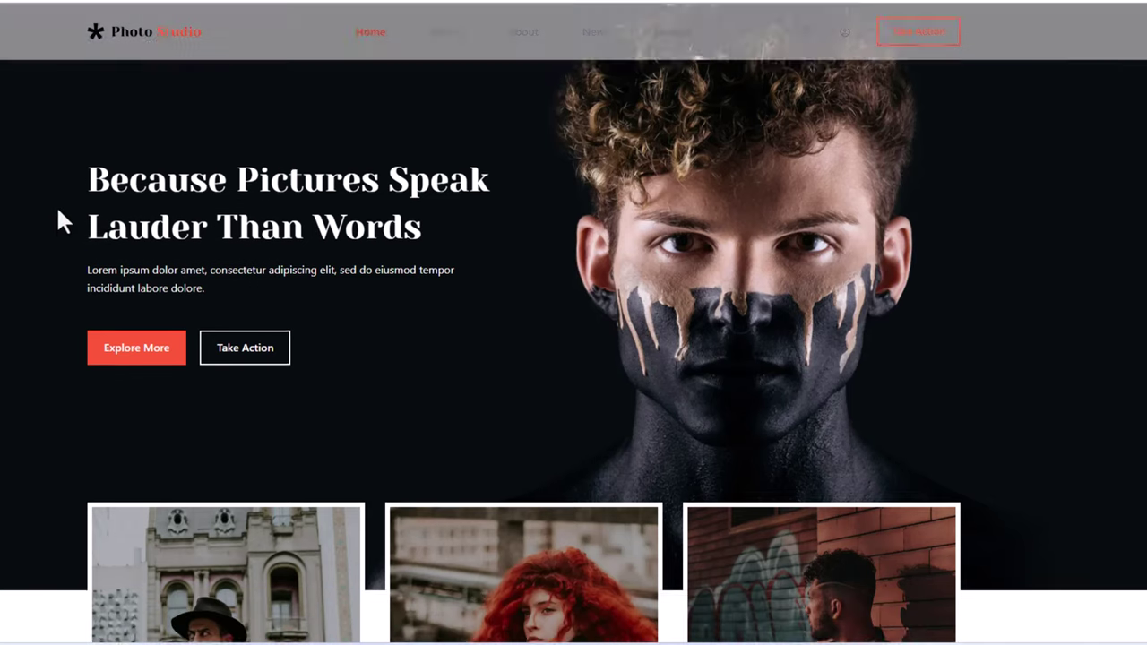
scroll(57, 205, up, 1)
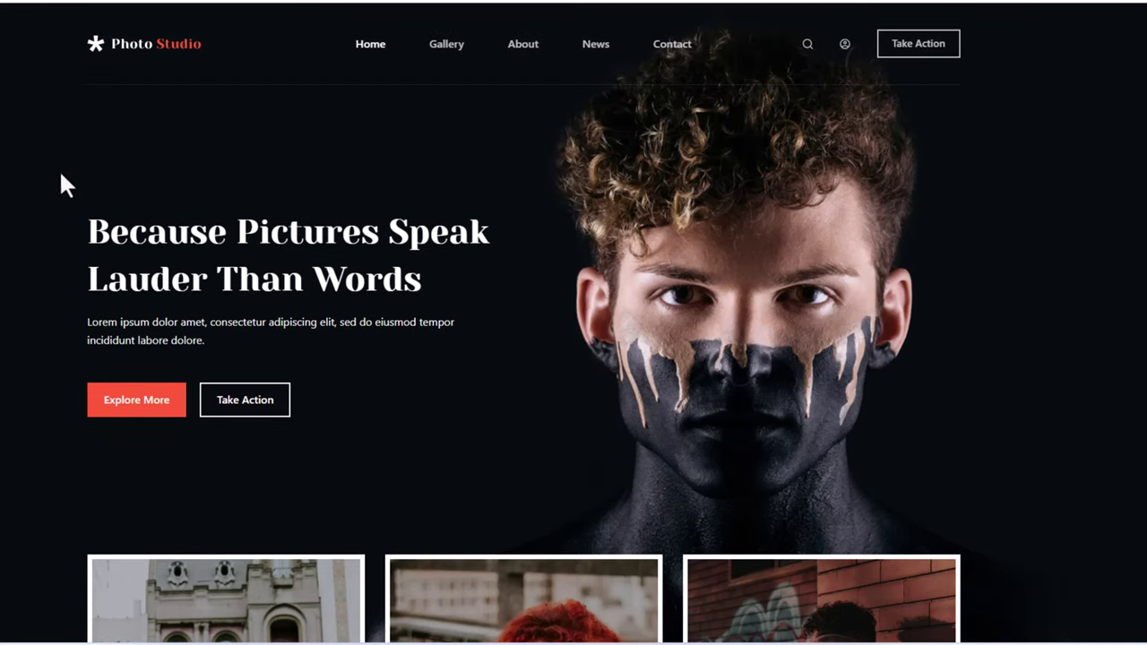
scroll(44, 123, down, 5)
scroll(44, 121, down, 7)
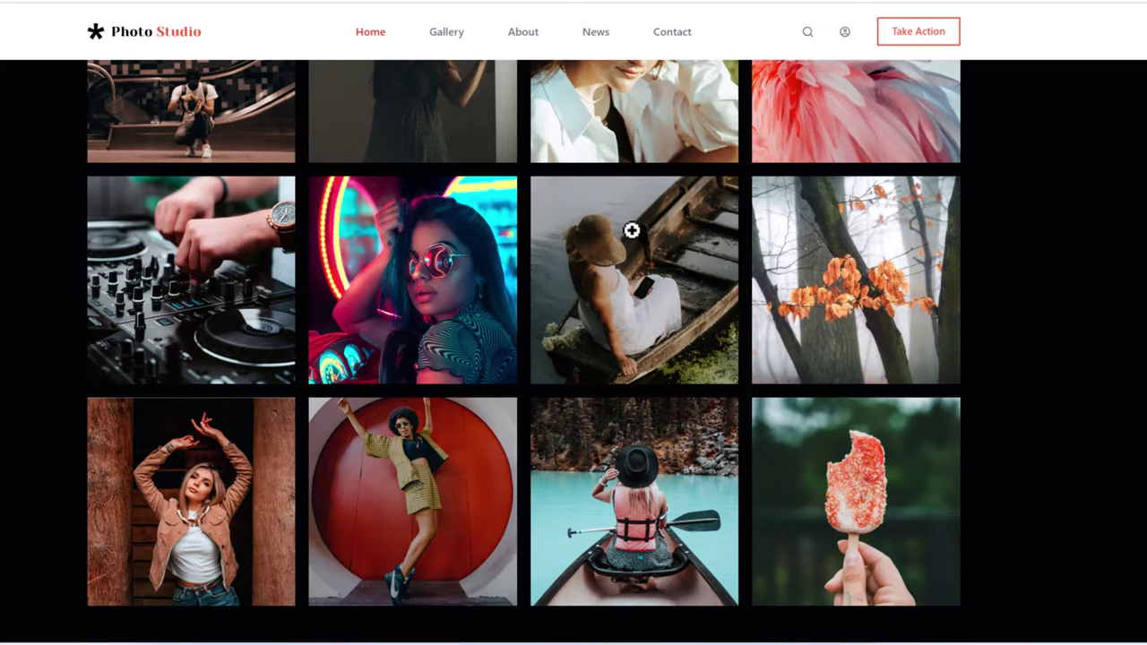
click(448, 291)
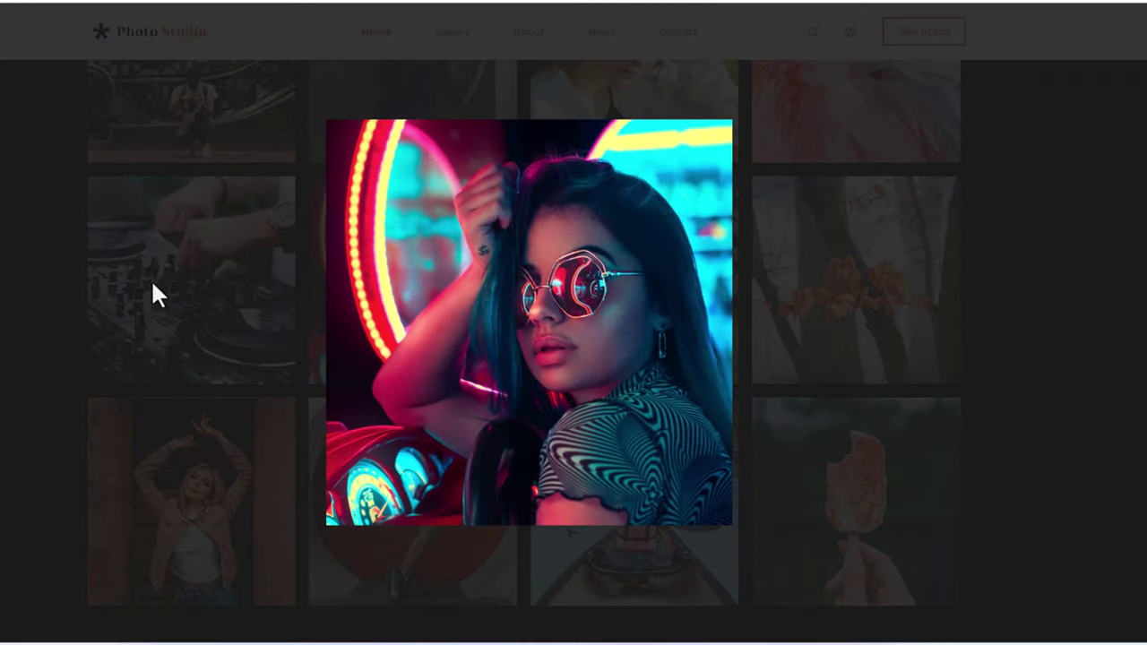
key(Right)
key(Right)
key(Right)
key(Right)
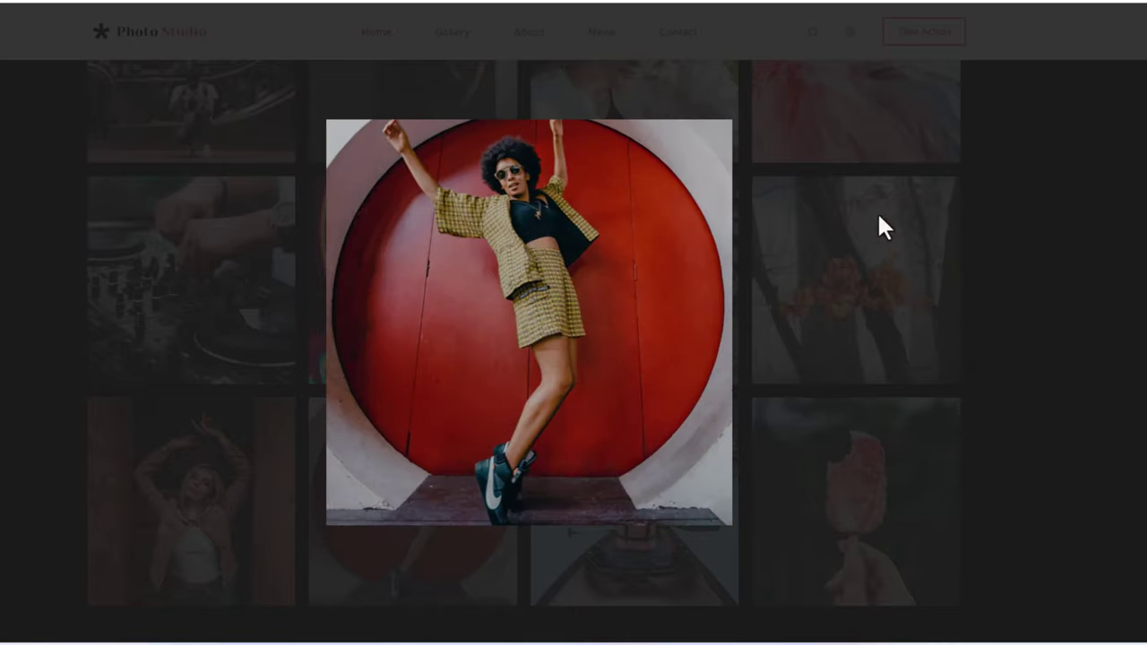
key(Escape)
Scroll past the Acuman section to Newsletter Updates, then go to the Gallery page
scroll(762, 269, down, 5)
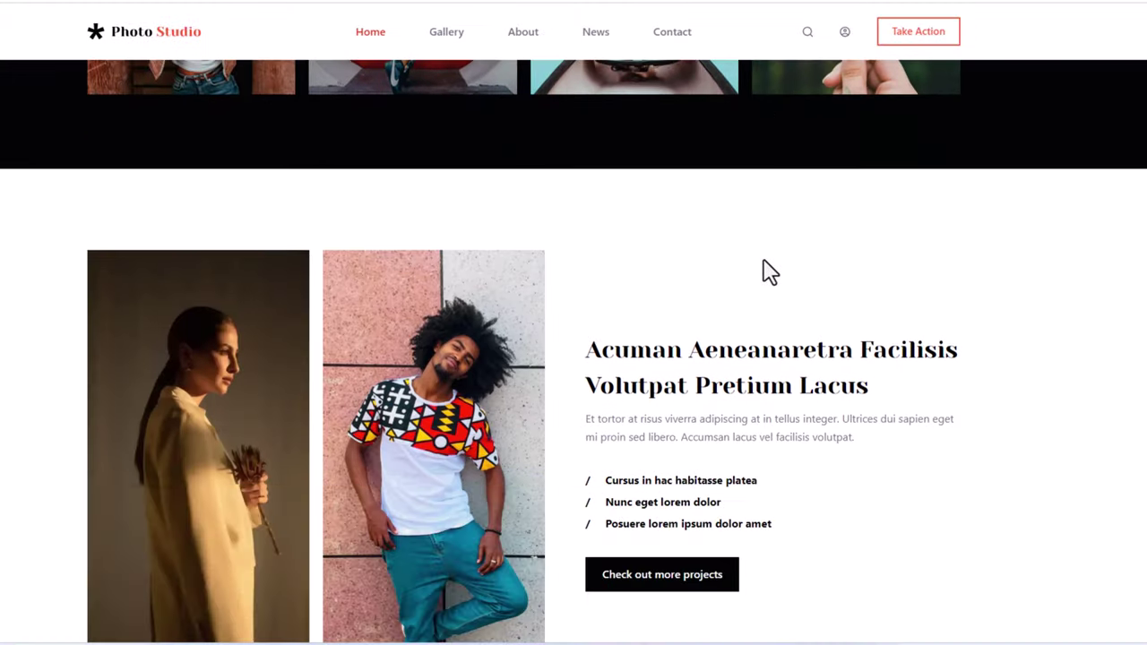
drag(600, 253, 878, 299)
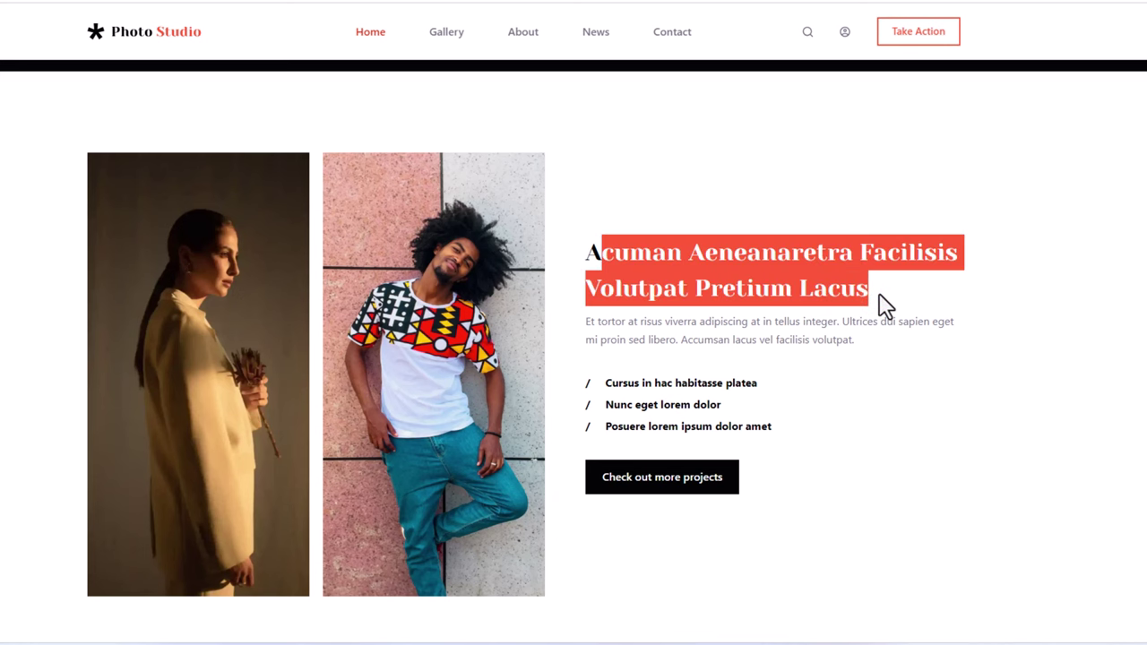
scroll(763, 346, down, 8)
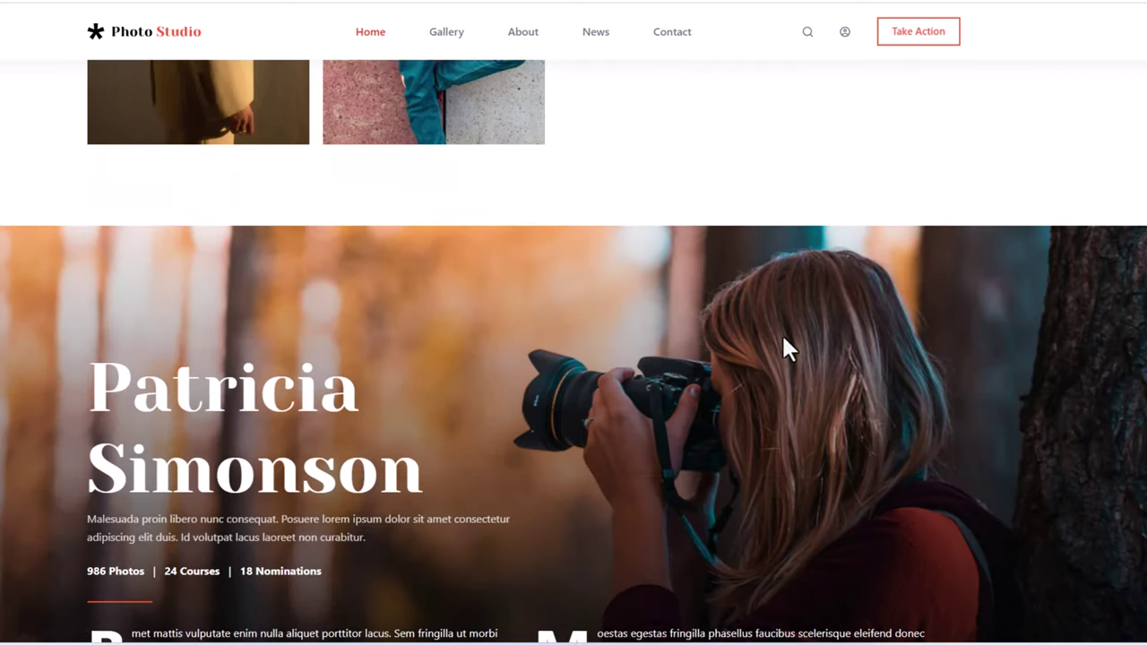
scroll(681, 386, down, 7)
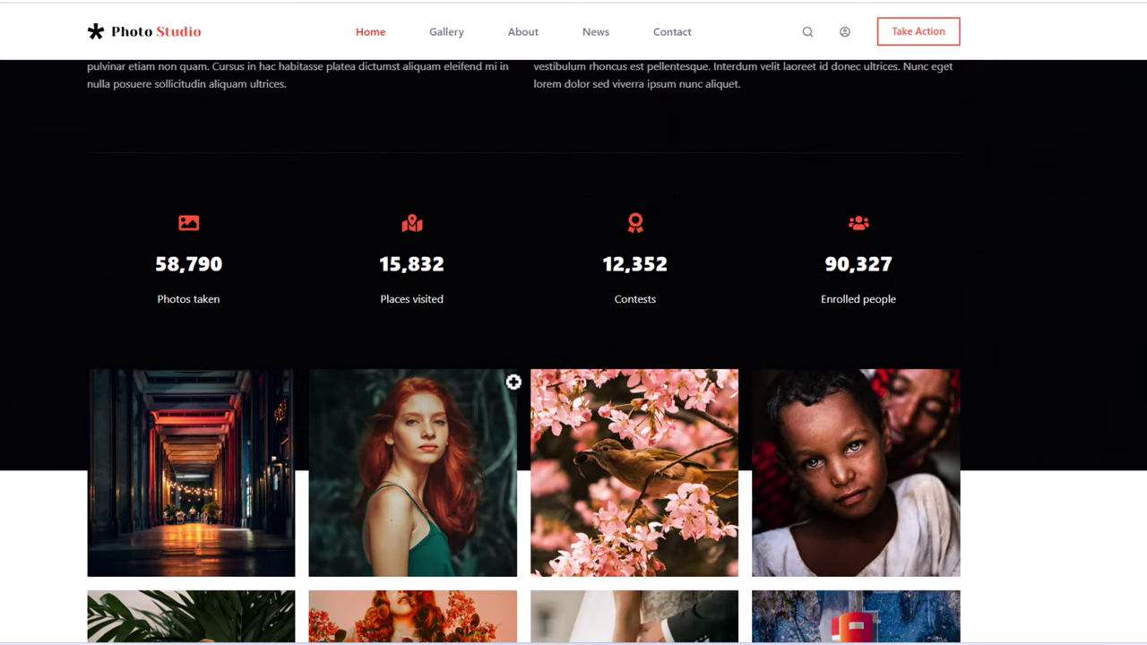
scroll(512, 379, down, 3)
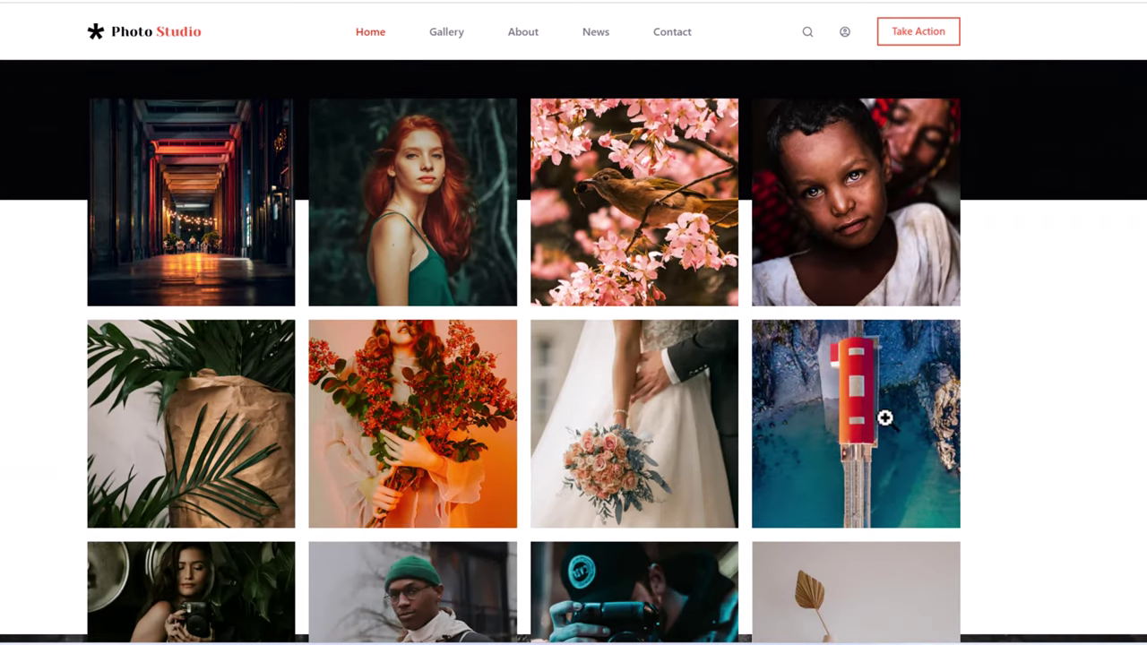
scroll(566, 394, down, 6)
scroll(502, 414, down, 2)
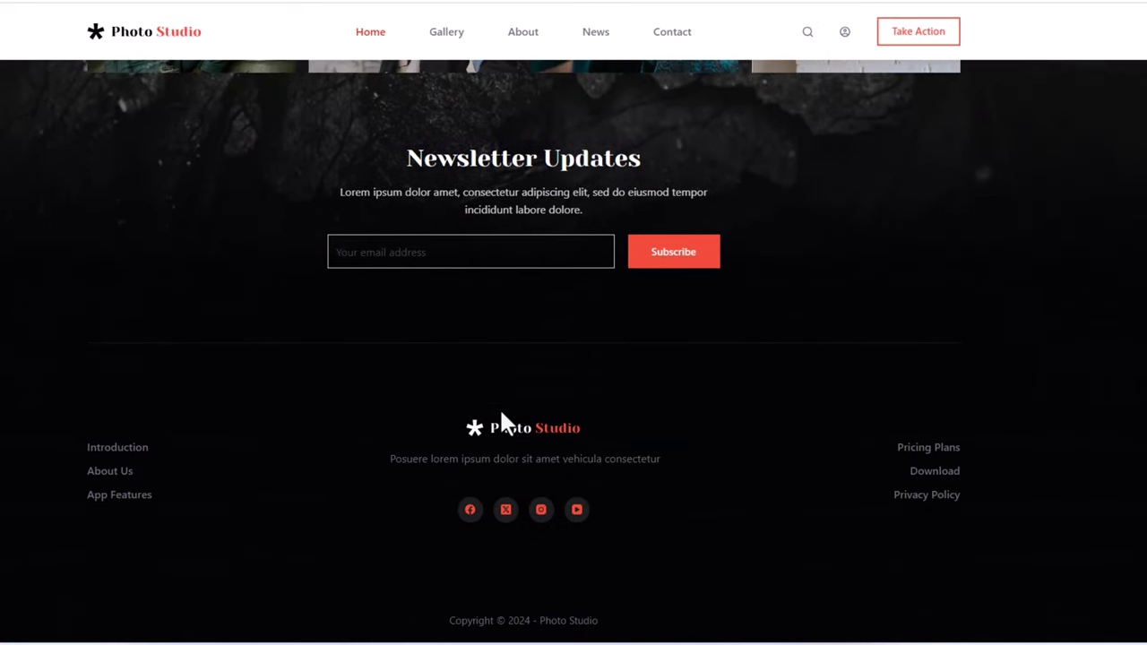
drag(409, 171, 556, 174)
scroll(484, 134, up, 4)
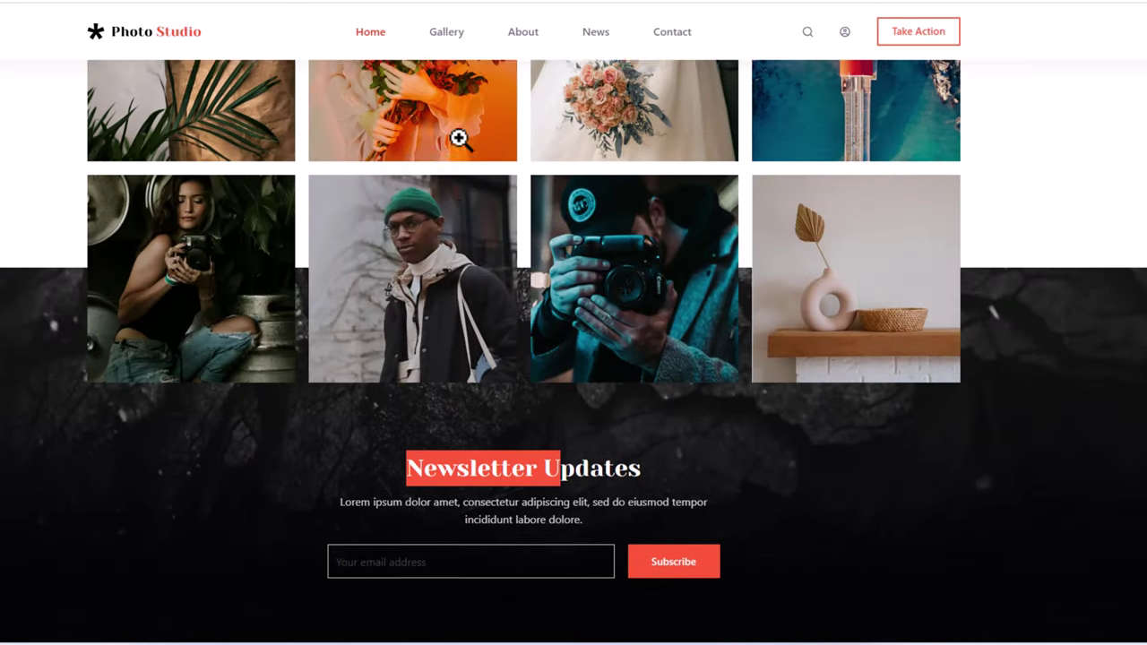
click(459, 34)
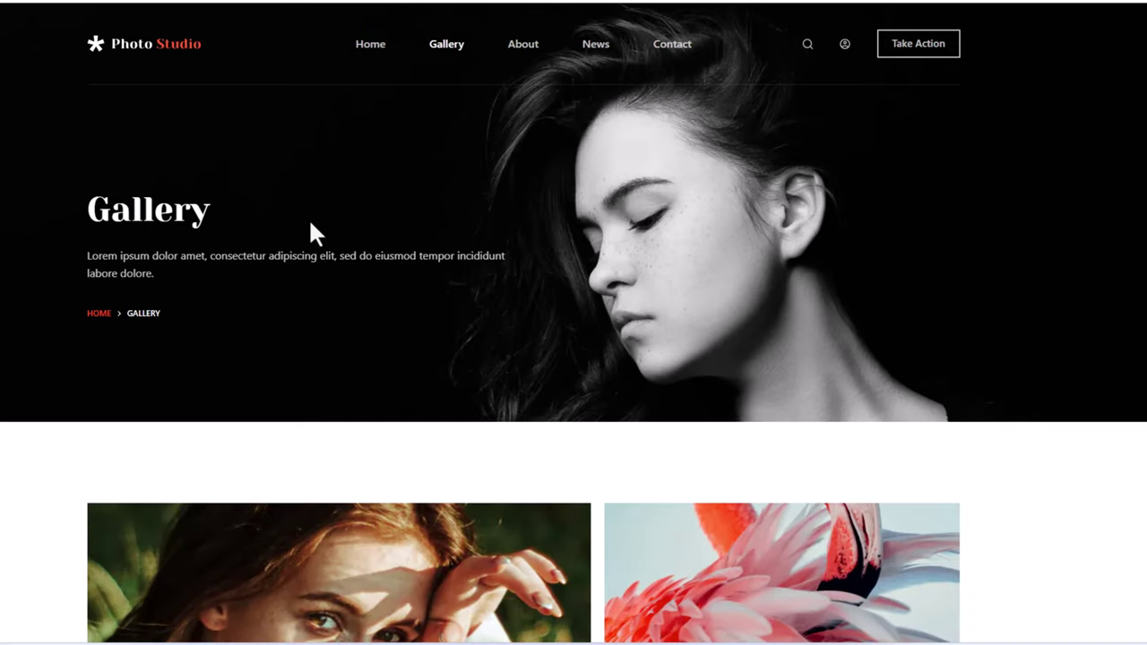
Enlarge the woman portrait on the Gallery page and step through the next photos
scroll(310, 225, down, 10)
scroll(305, 228, down, 2)
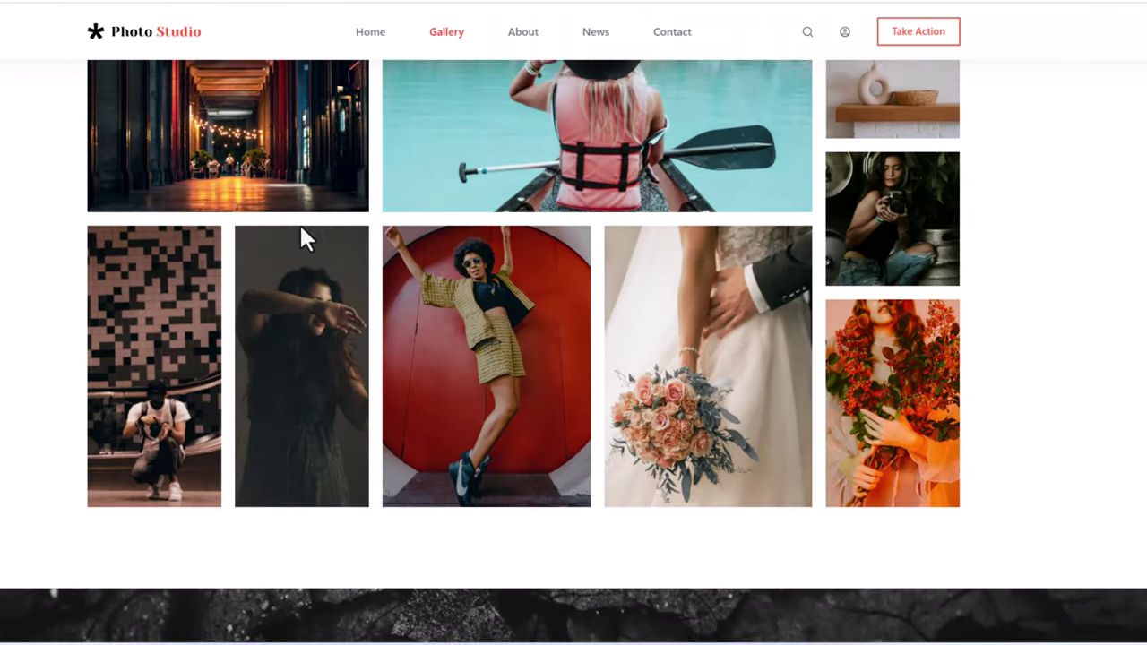
scroll(395, 243, up, 5)
click(401, 179)
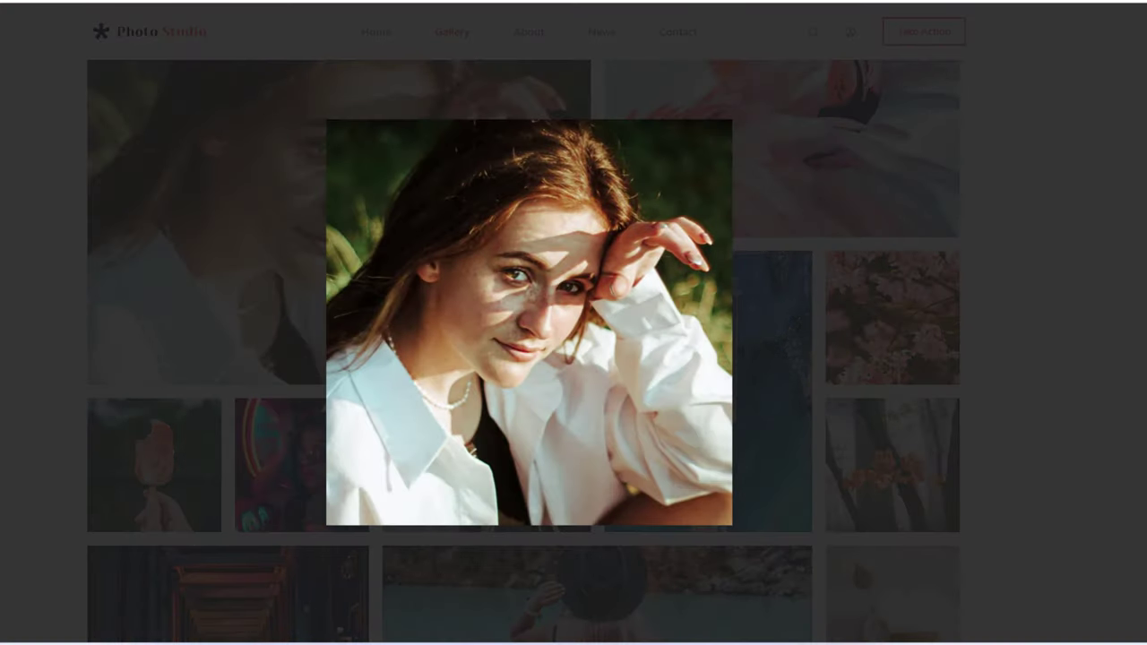
key(Right)
key(Right)
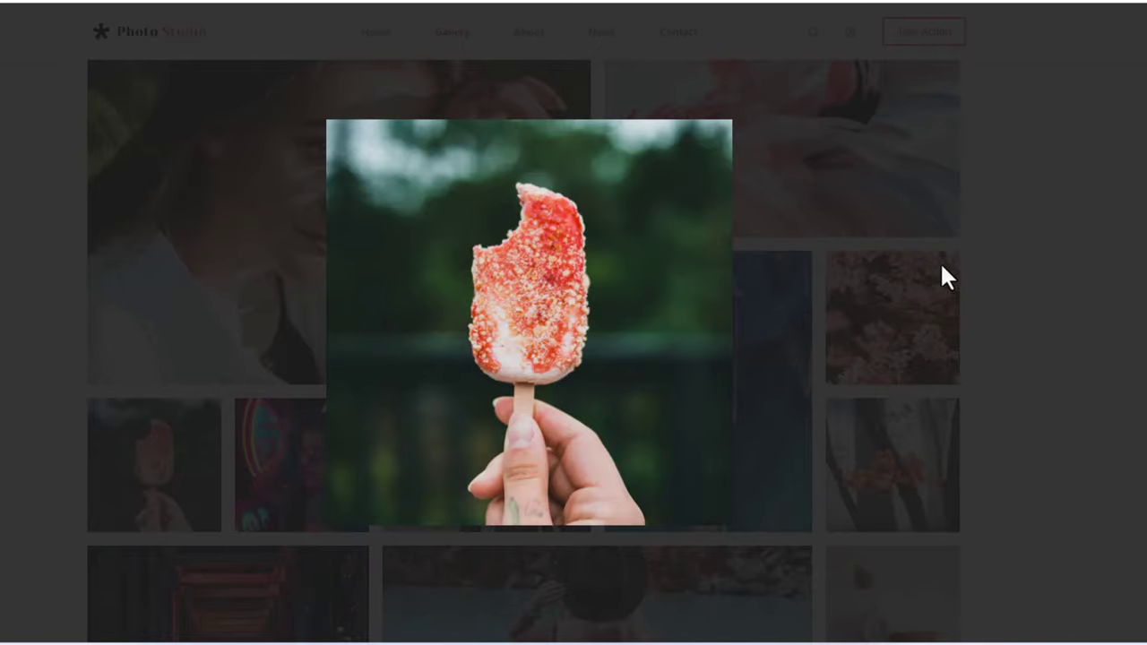
key(Escape)
Open the About page and scroll through its team members and partners
scroll(696, 248, up, 3)
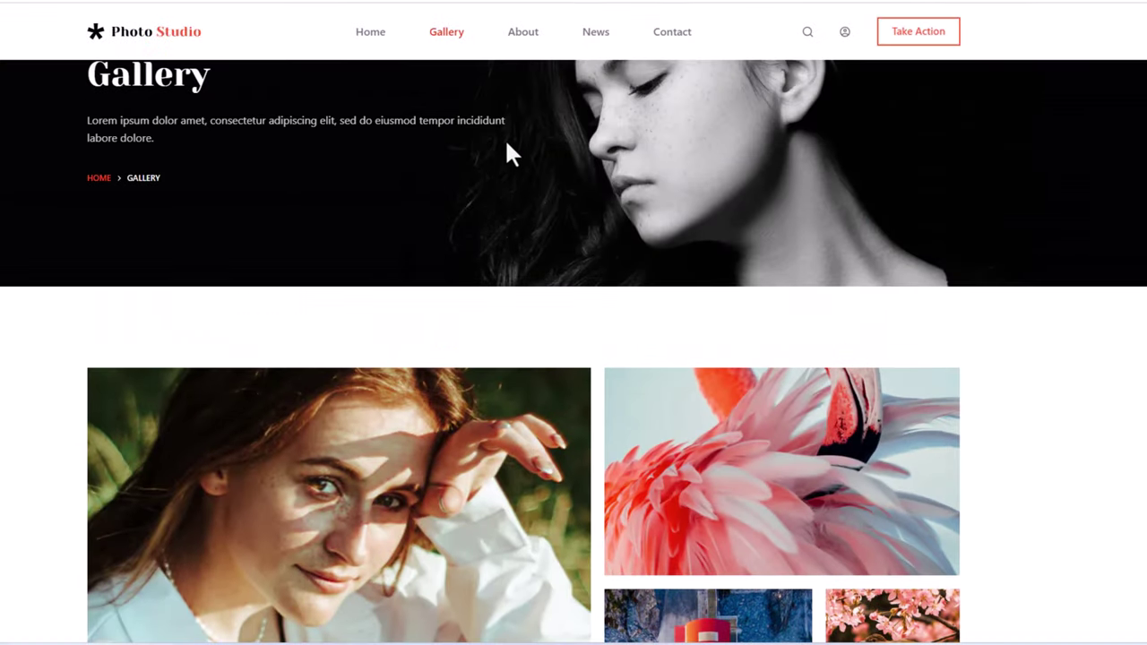
click(523, 32)
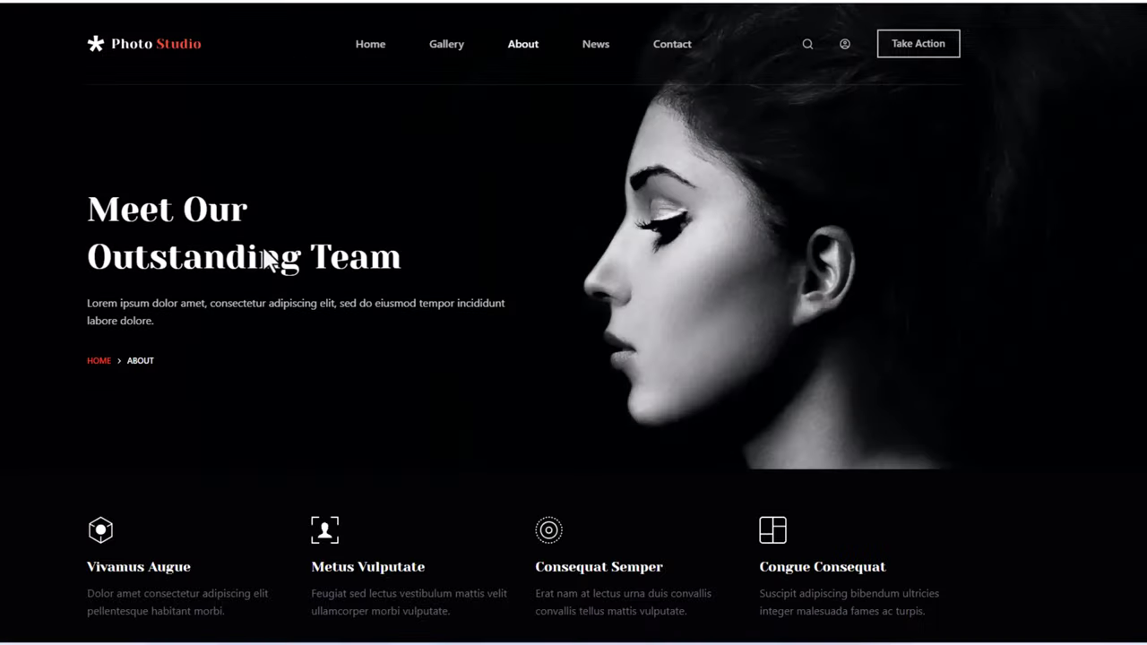
scroll(169, 274, down, 3)
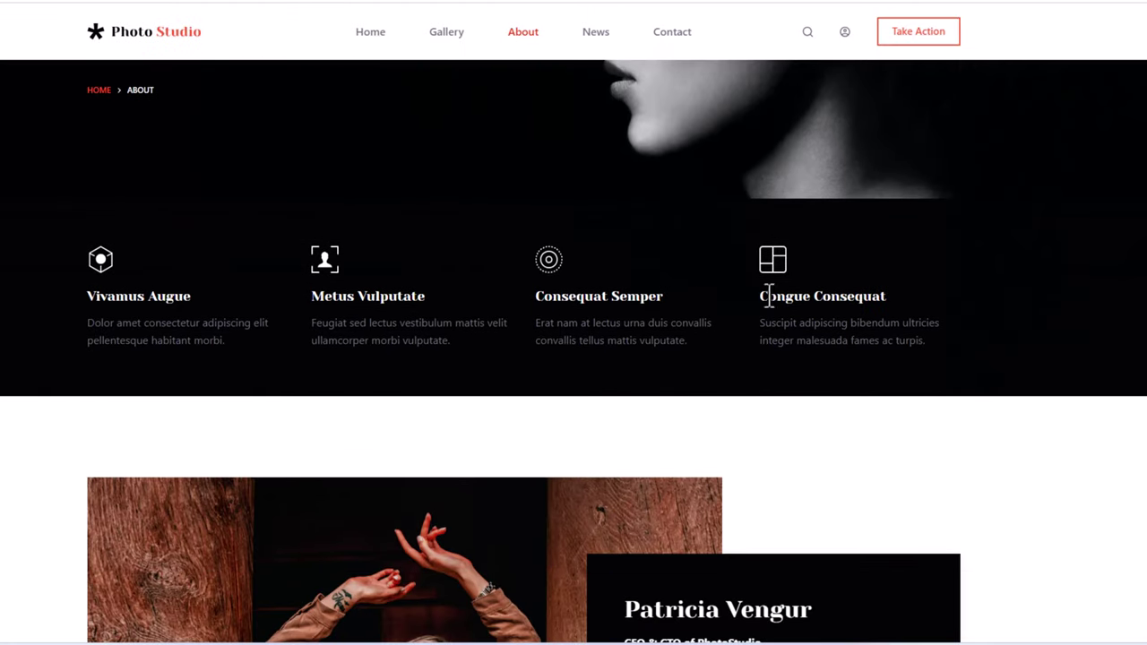
scroll(768, 294, down, 6)
scroll(650, 363, up, 2)
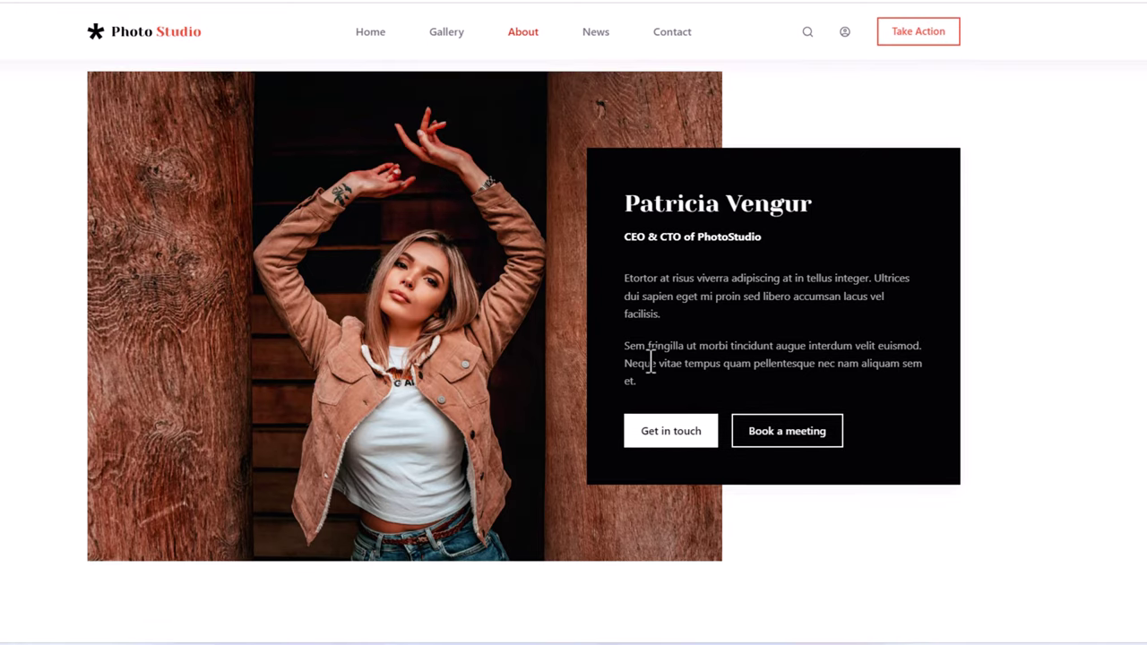
scroll(651, 363, down, 9)
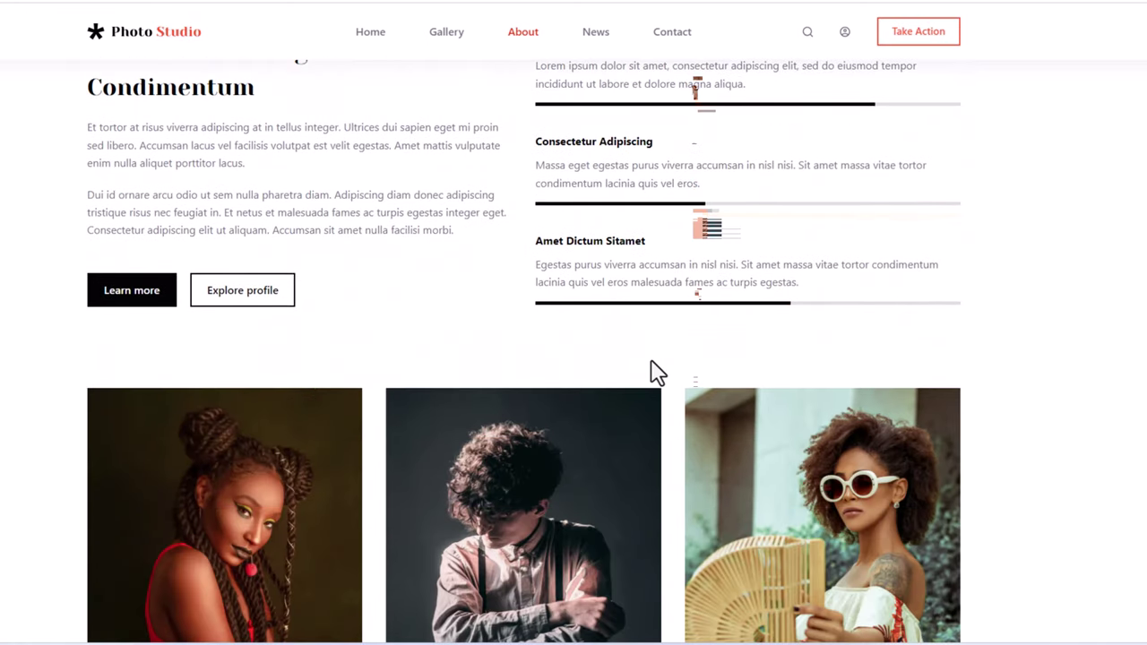
scroll(657, 372, down, 4)
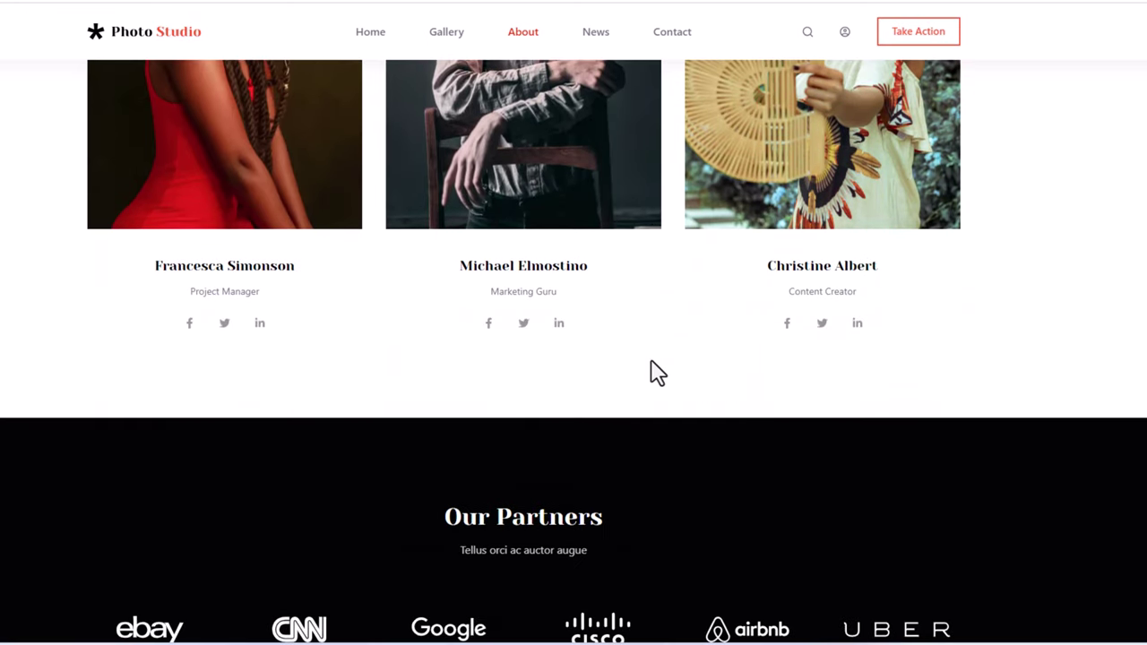
scroll(656, 372, up, 4)
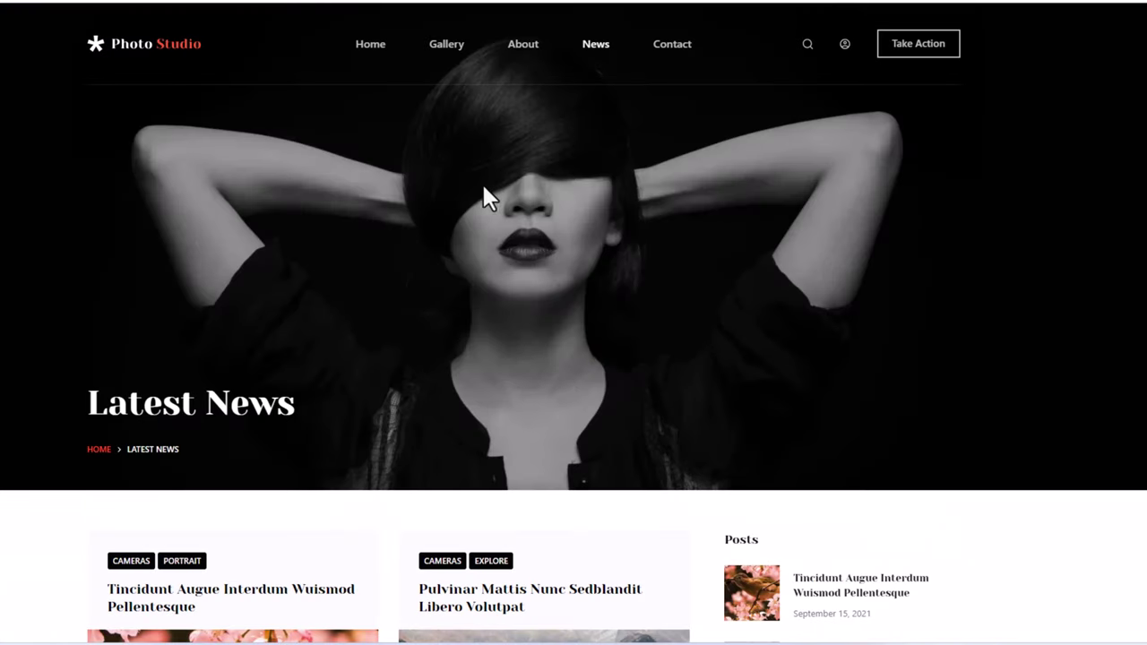
drag(91, 403, 295, 401)
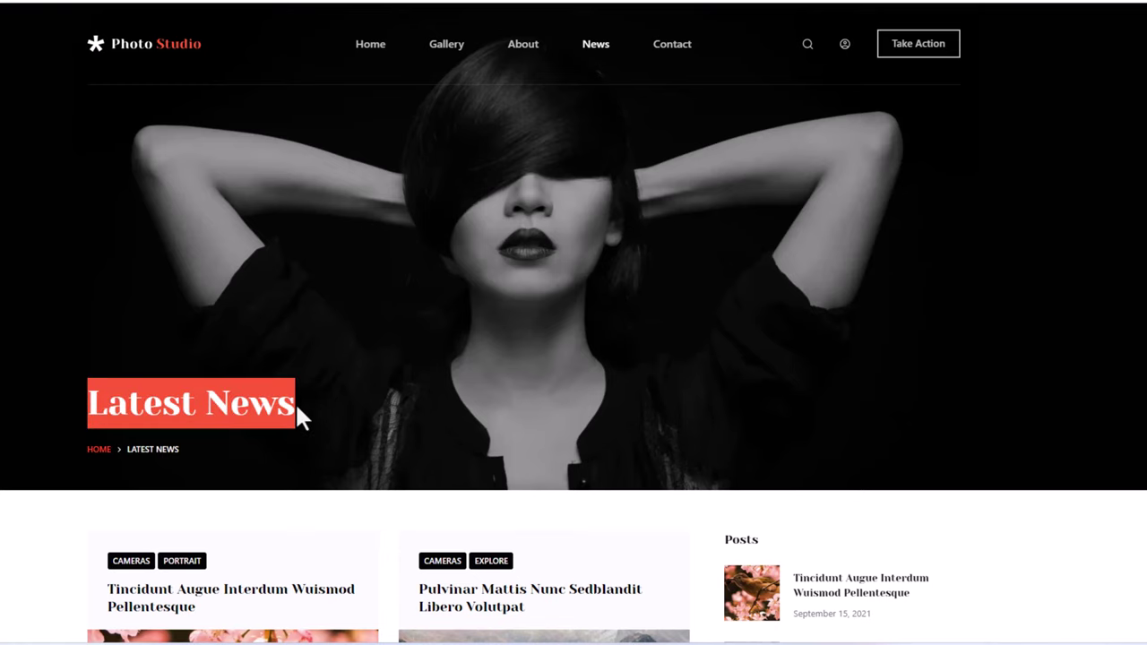
click(139, 322)
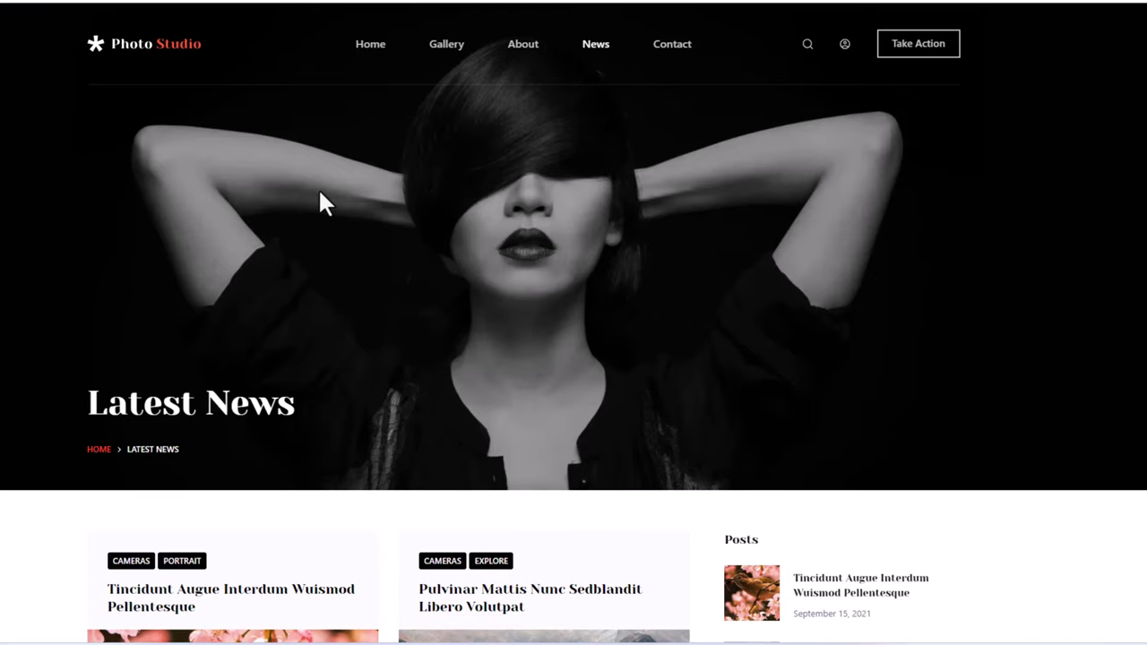
scroll(435, 418, down, 5)
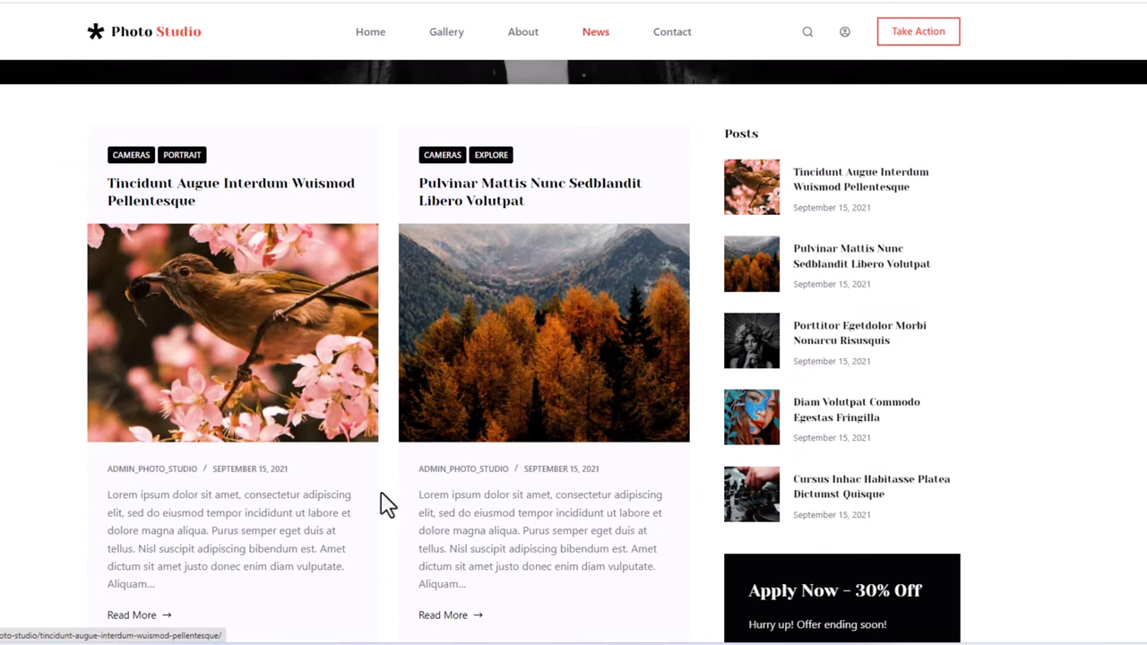
scroll(394, 529, down, 8)
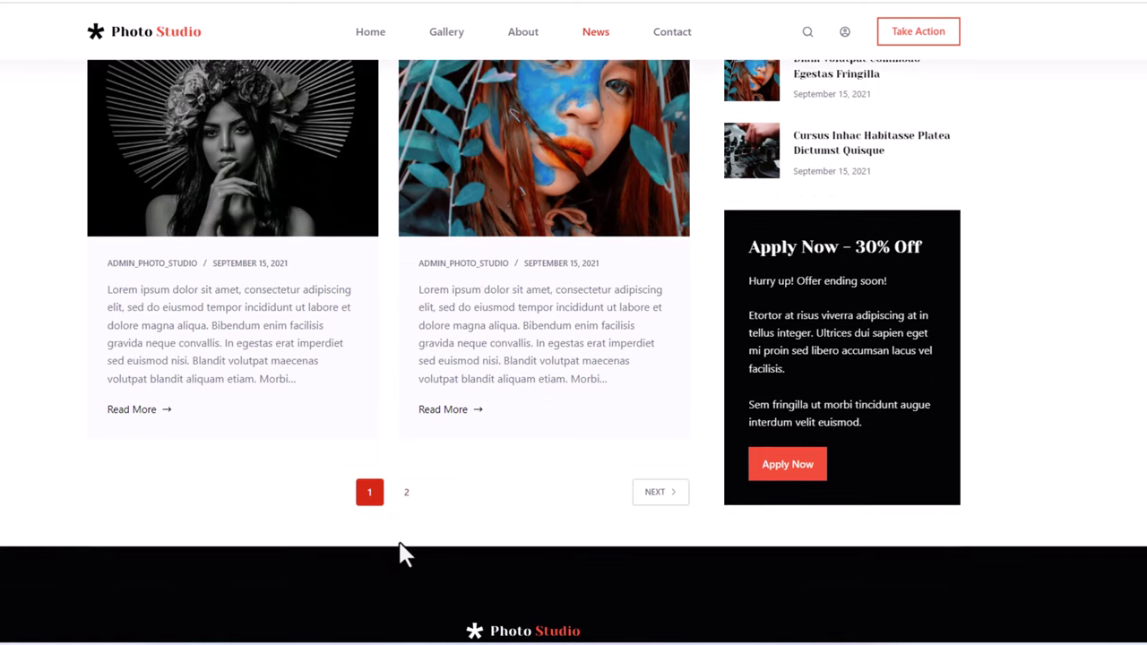
scroll(403, 554, up, 10)
scroll(336, 258, down, 4)
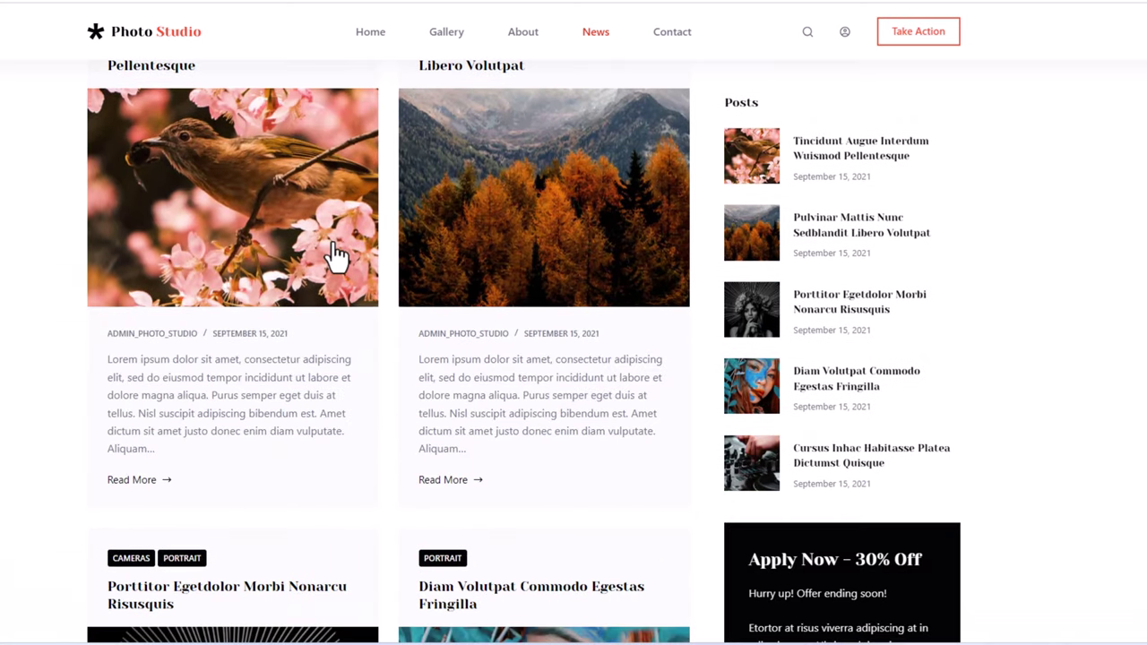
click(249, 328)
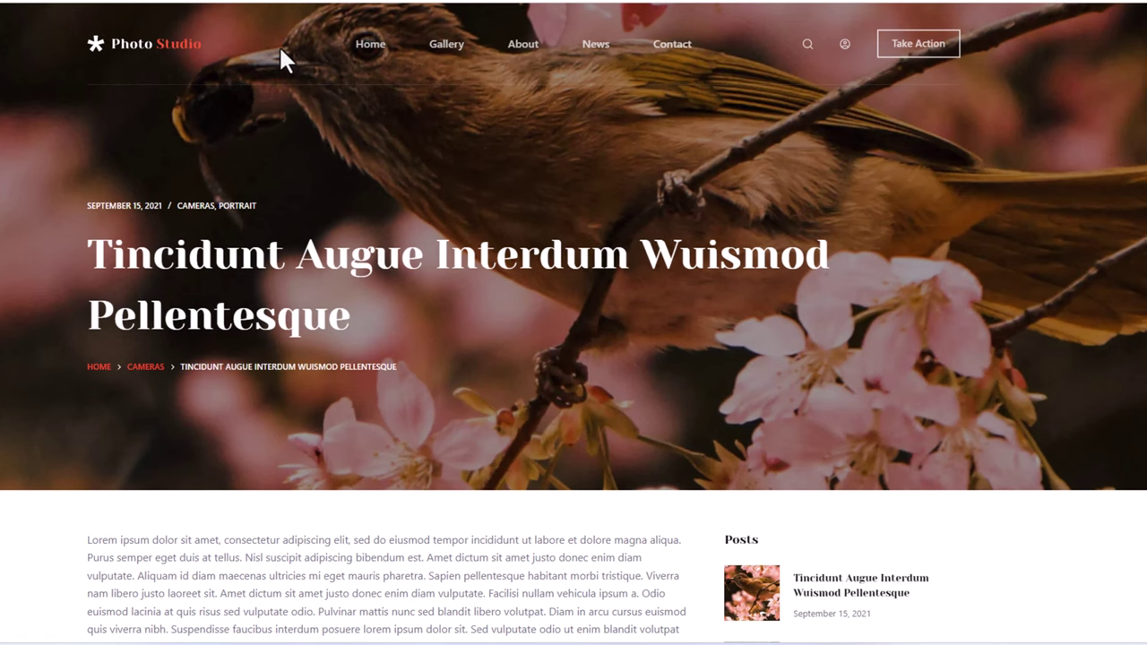
scroll(400, 120, down, 15)
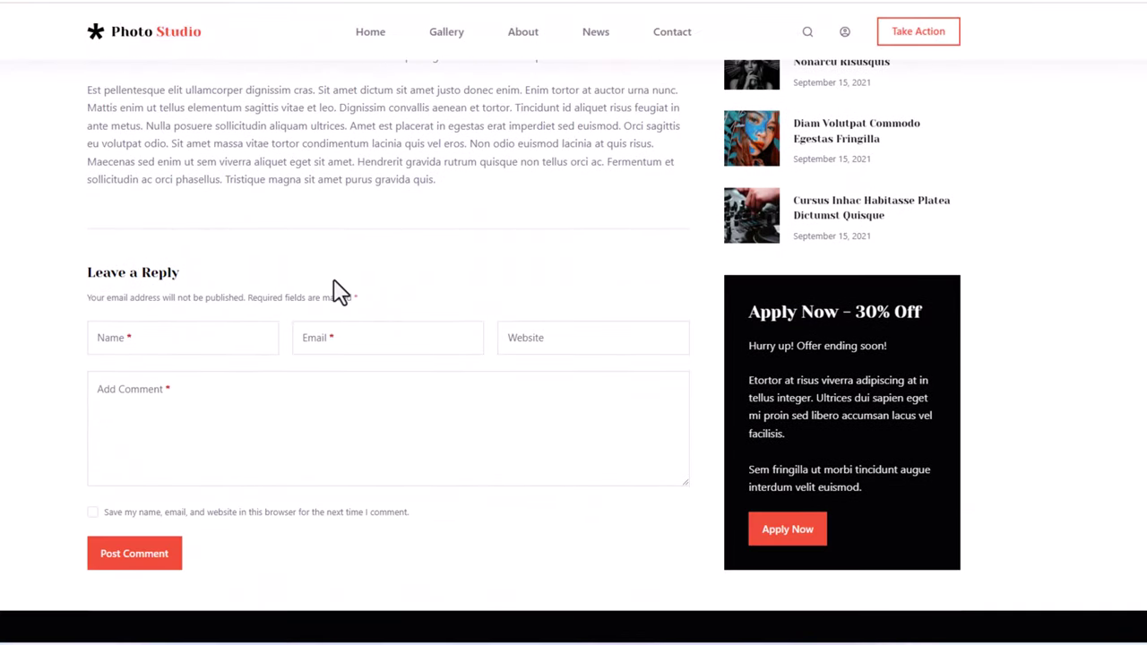
scroll(353, 387, down, 1)
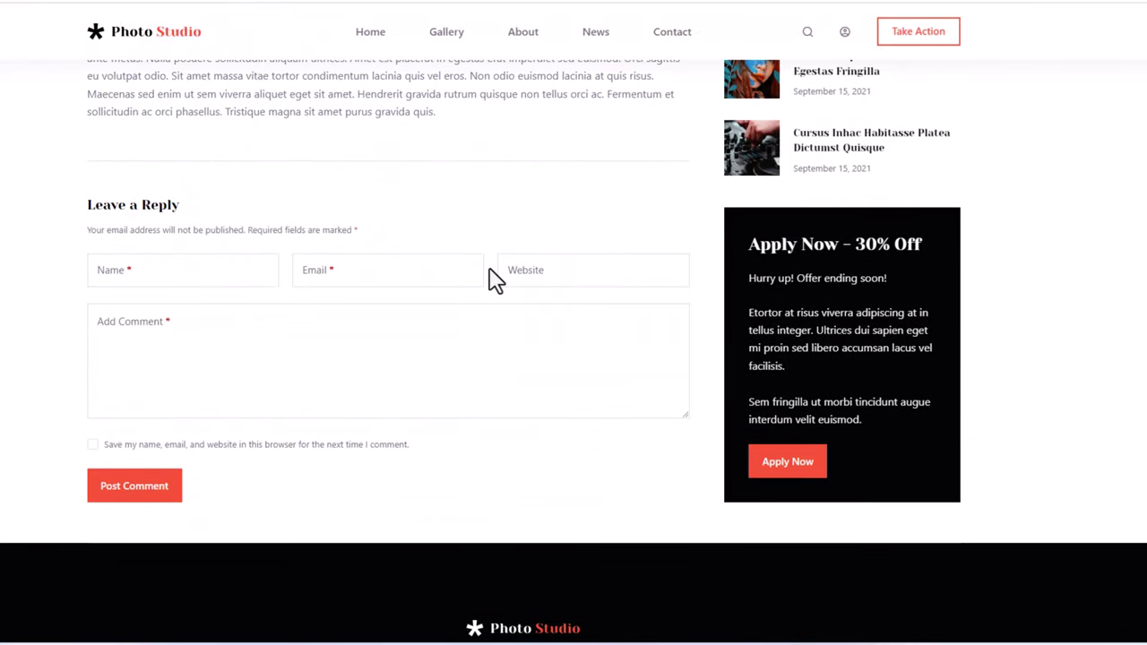
scroll(494, 274, up, 15)
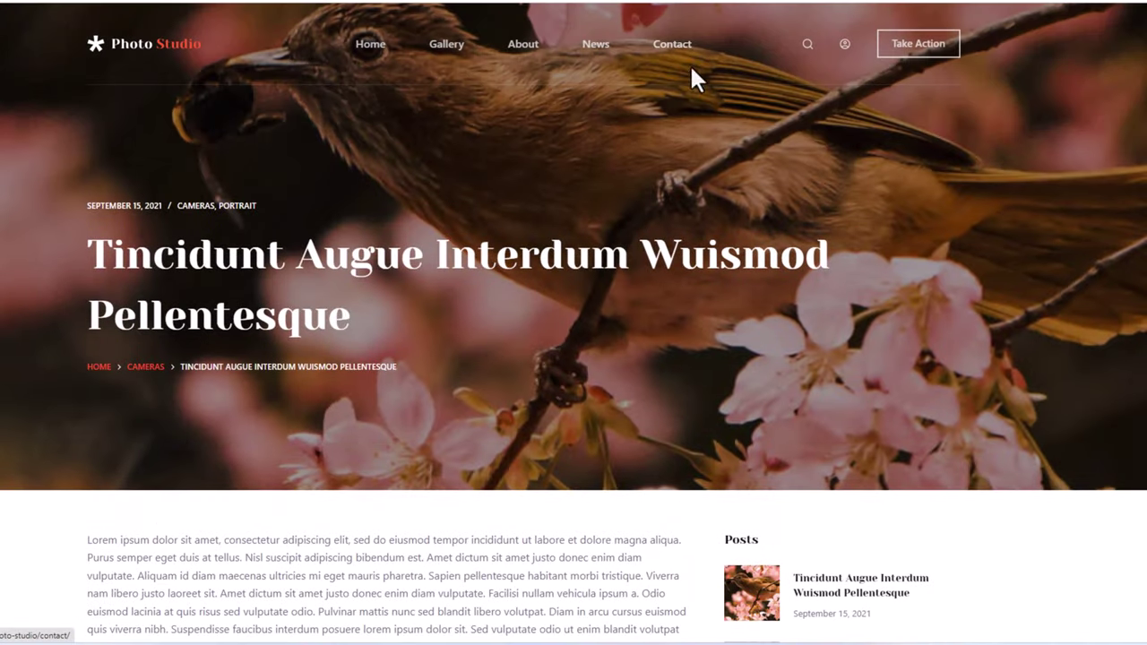
Open the Contact page and scroll over its contact form and details
click(672, 49)
scroll(358, 246, down, 4)
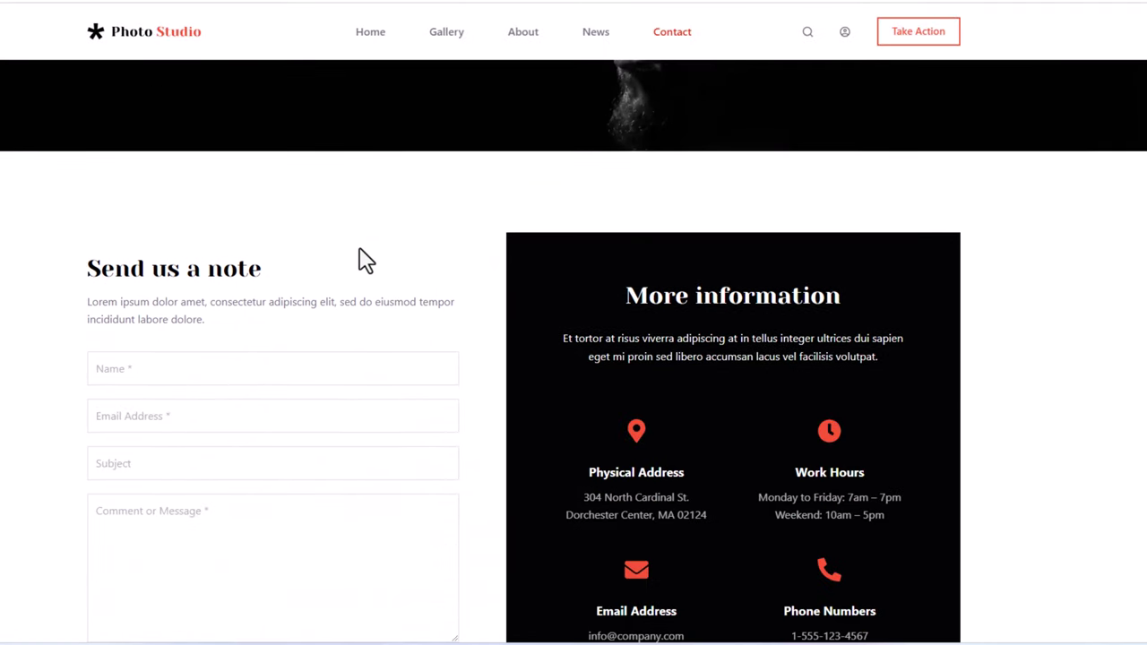
scroll(363, 259, up, 4)
scroll(361, 256, down, 4)
scroll(360, 255, down, 4)
scroll(386, 257, up, 3)
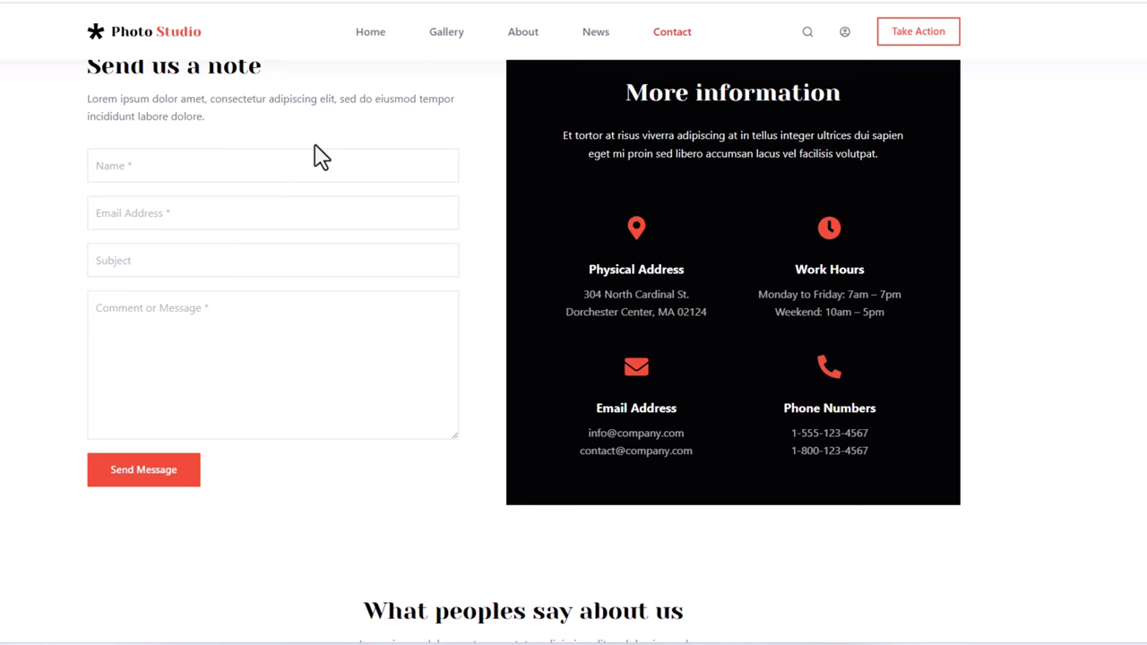
scroll(314, 171, down, 1)
scroll(315, 173, down, 3)
scroll(299, 243, up, 9)
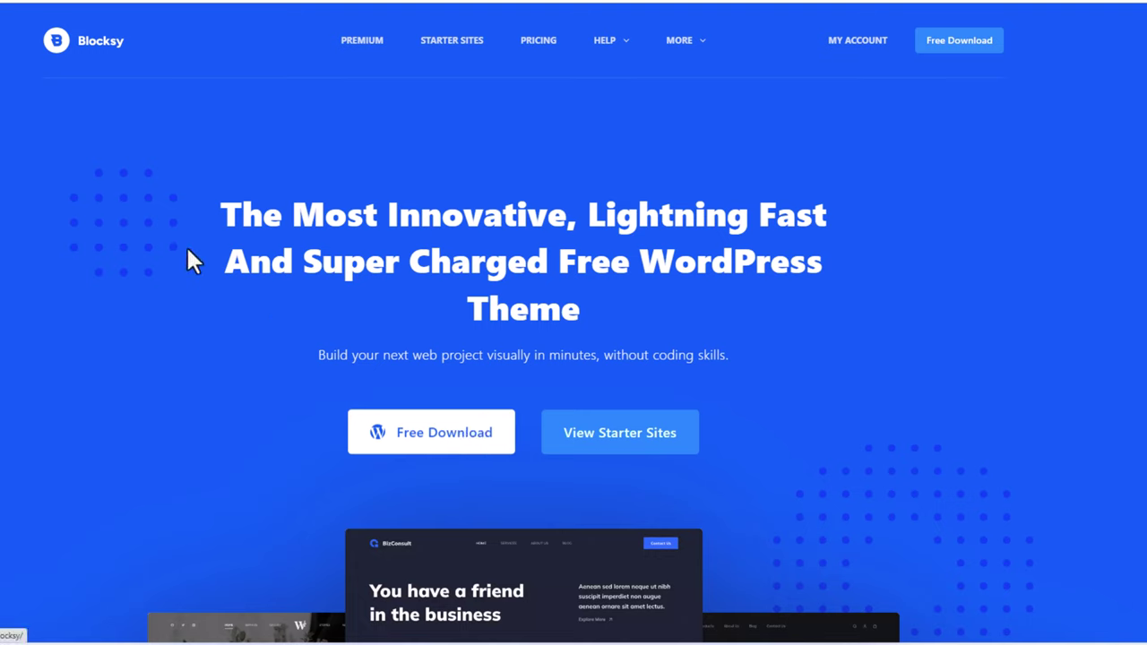
Highlight the headline on the Blocksy theme homepage
drag(223, 215, 827, 218)
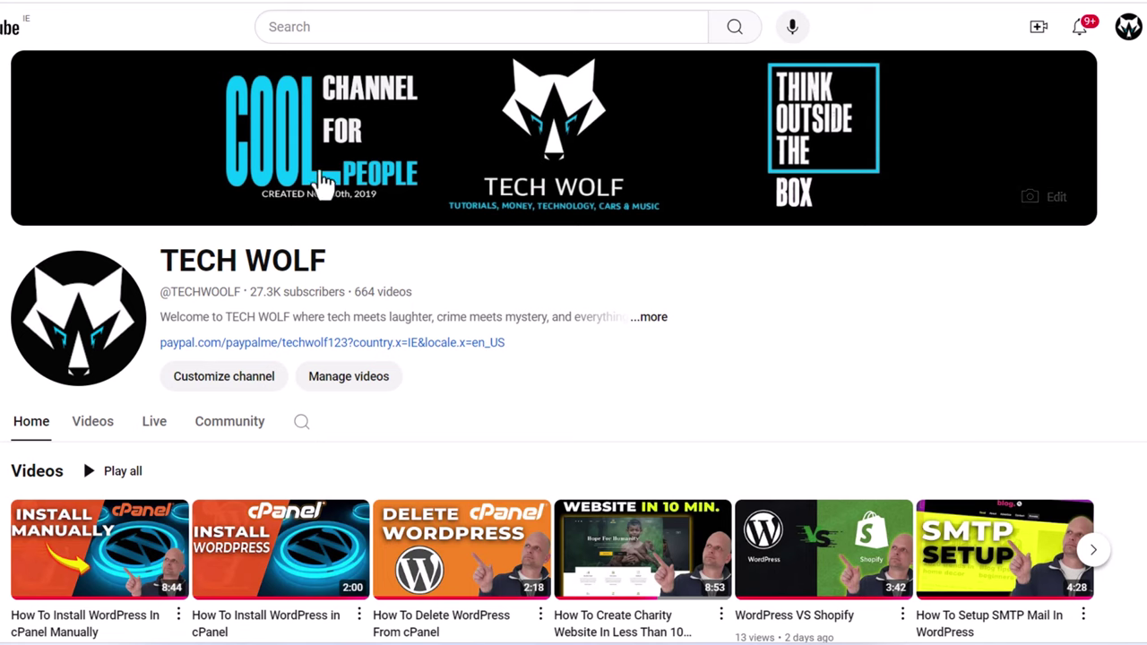
scroll(381, 299, down, 2)
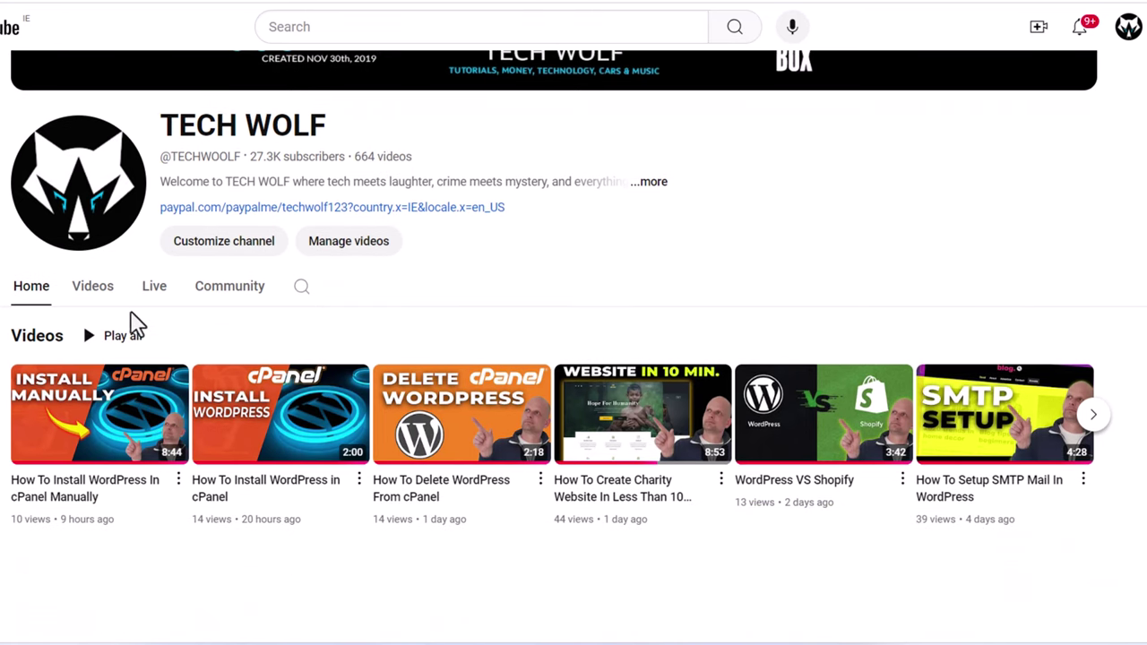
click(89, 288)
scroll(591, 381, down, 3)
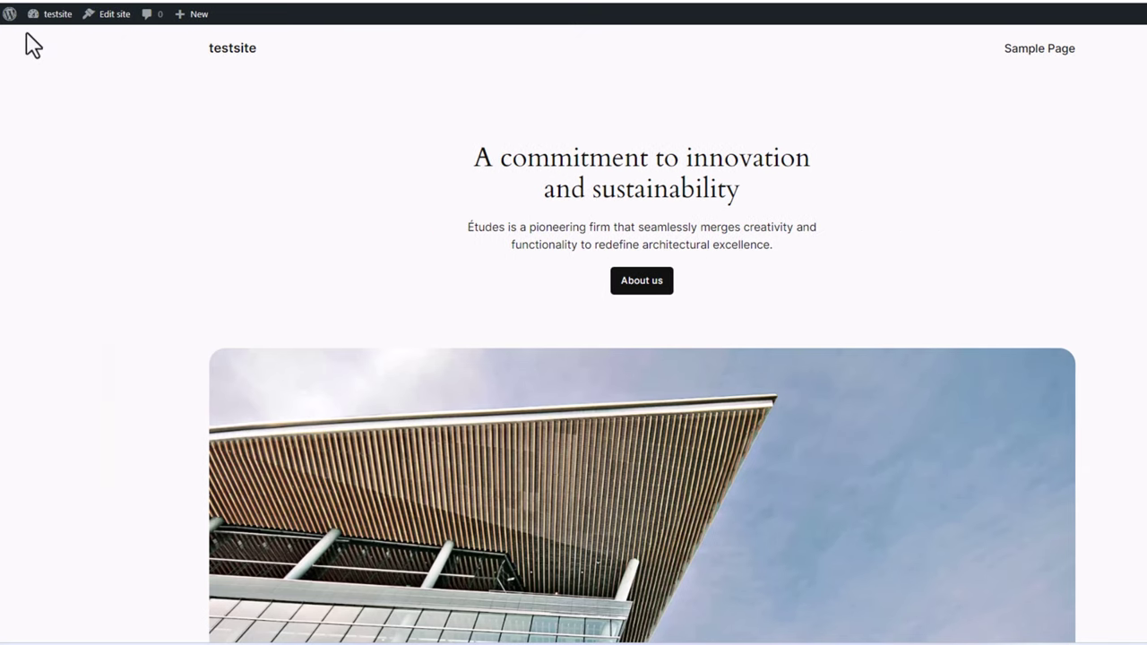
Go to the testsite's Dashboard from the admin bar's site menu
mouse_move(53, 34)
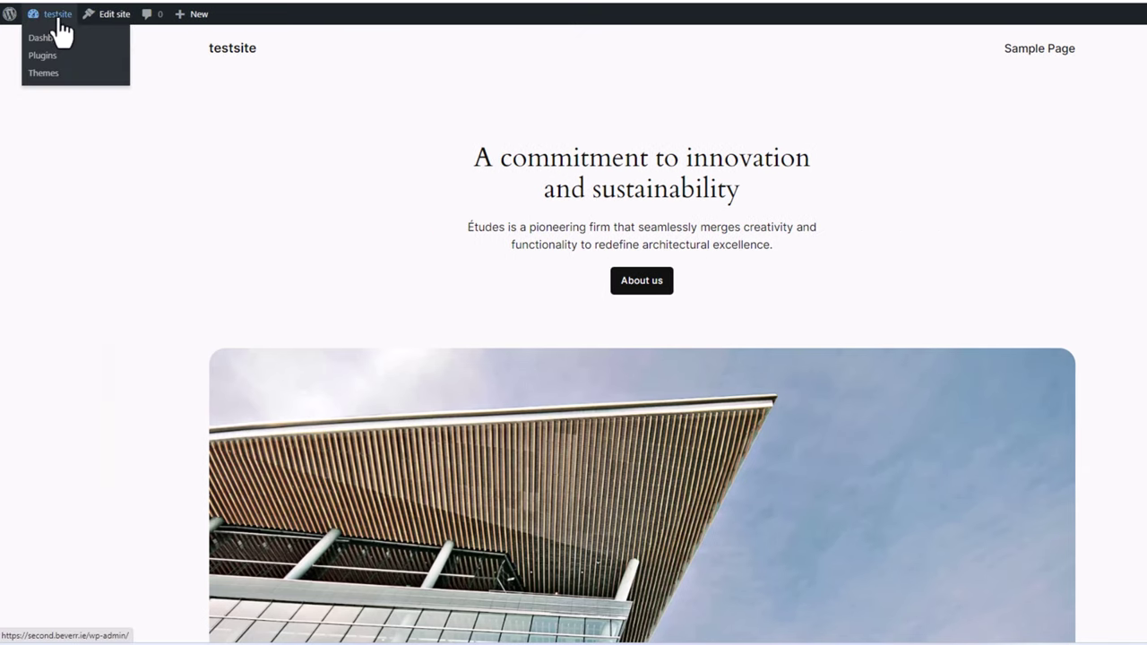
click(50, 40)
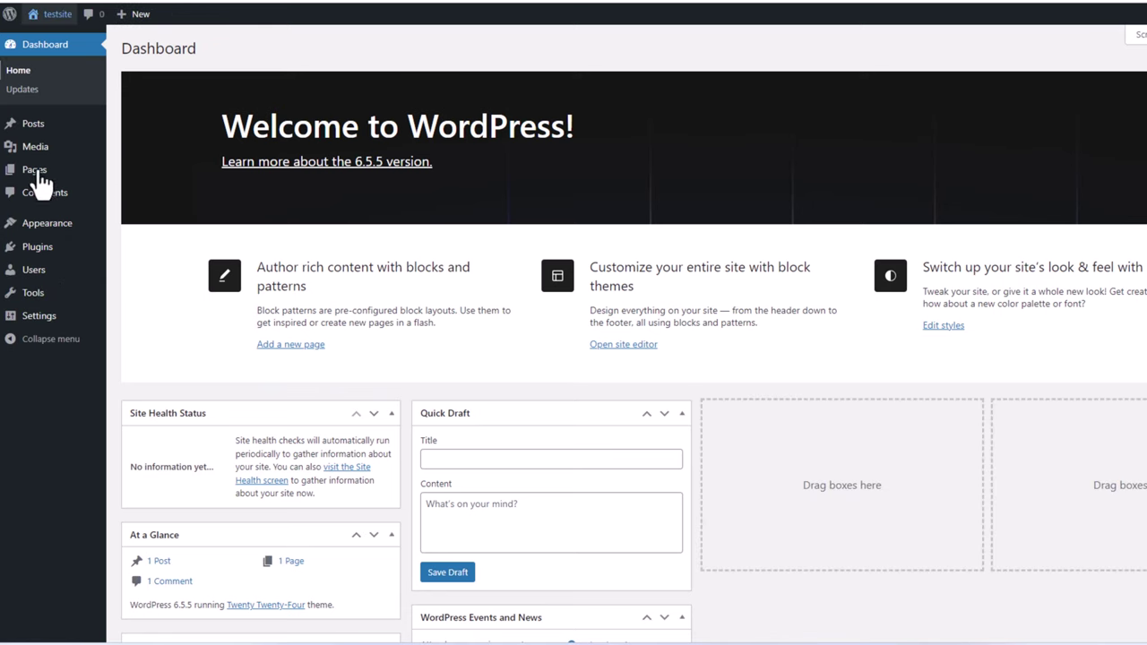
mouse_move(52, 236)
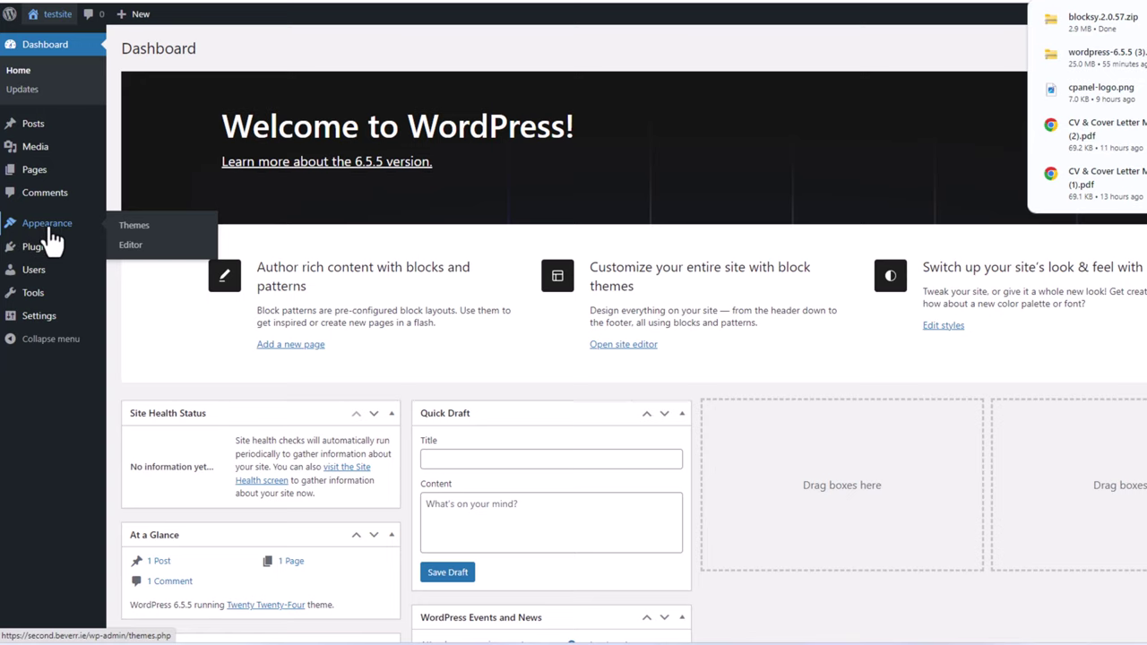
Upload blocksy.2.0.57.zip under Add New Theme and install the Blocksy theme
click(130, 235)
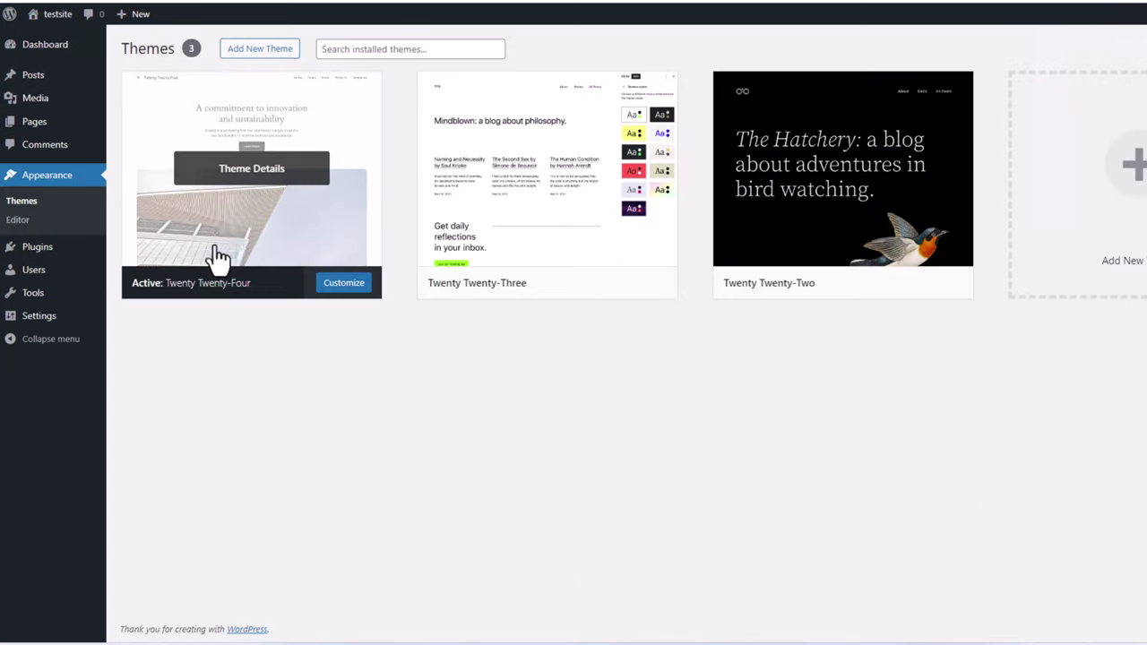
click(281, 59)
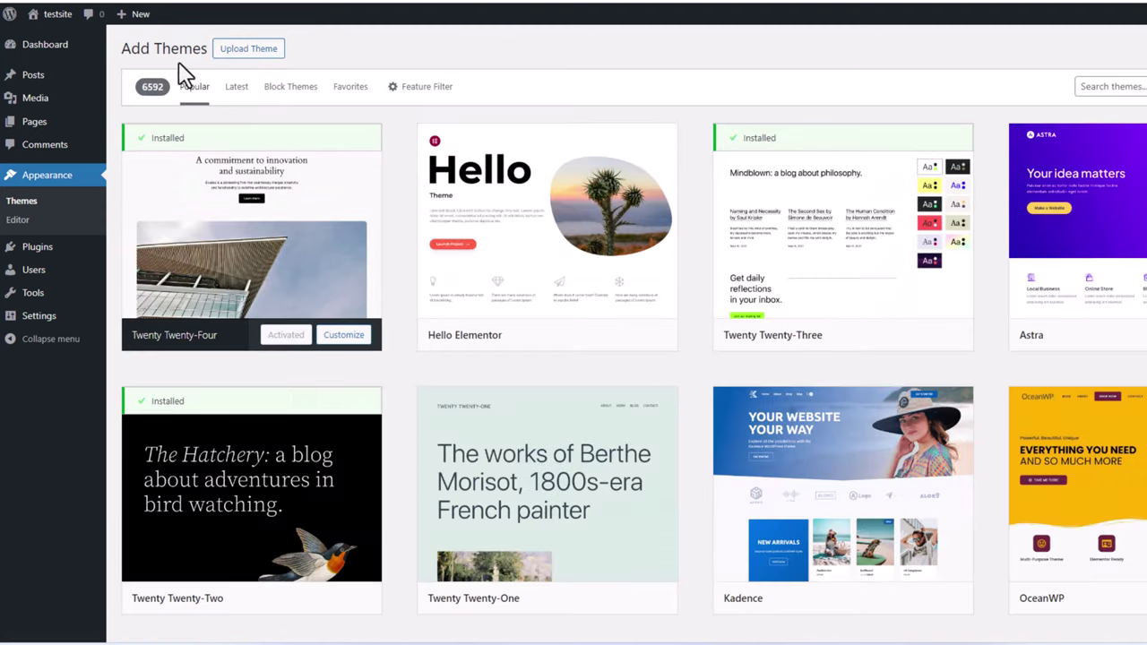
drag(123, 48, 229, 58)
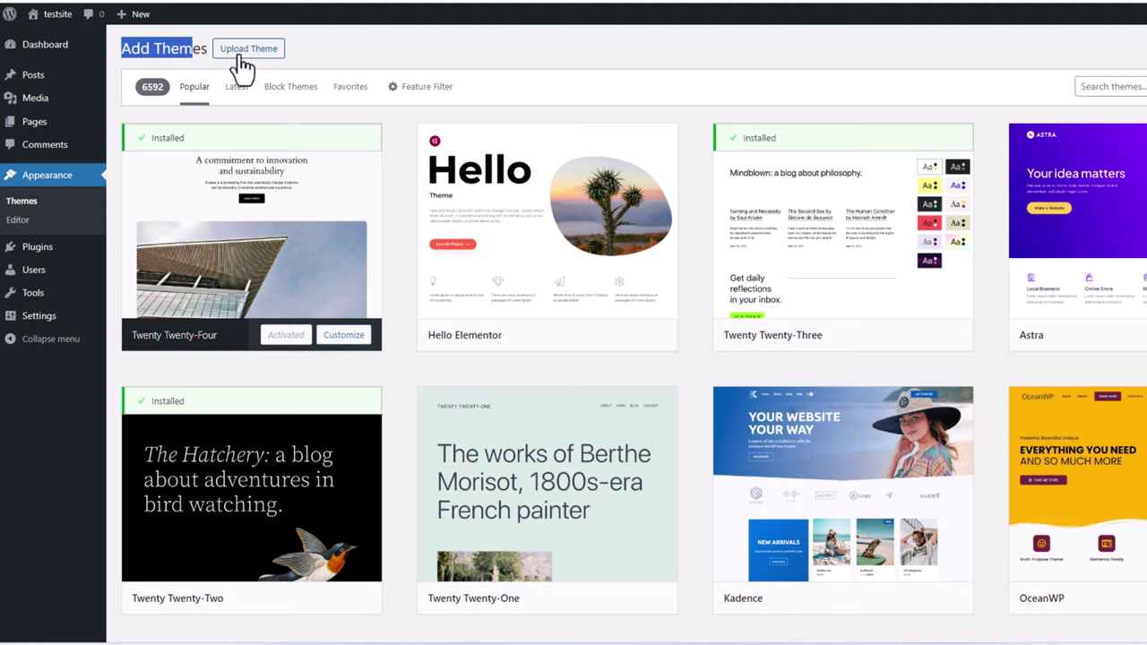
click(233, 52)
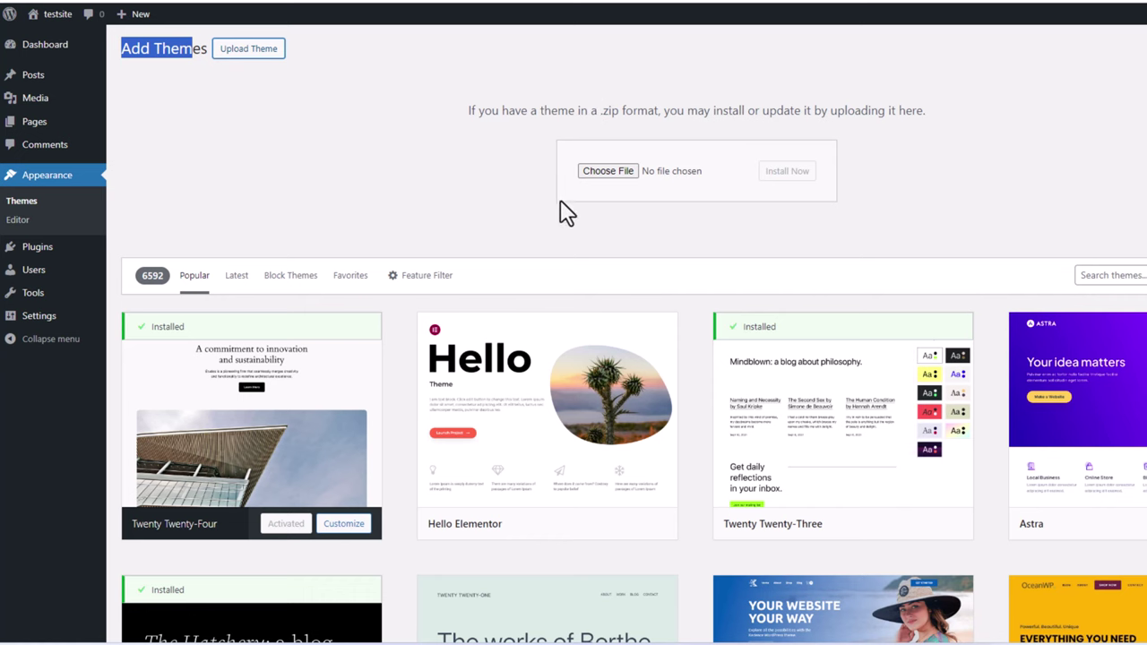
click(618, 172)
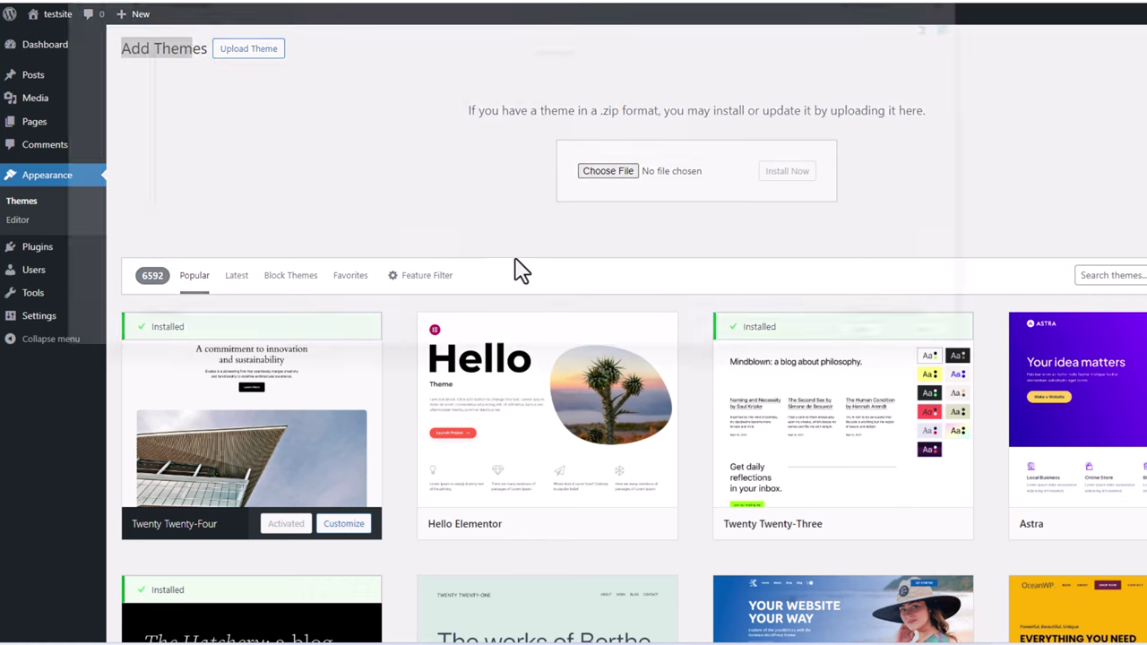
click(186, 139)
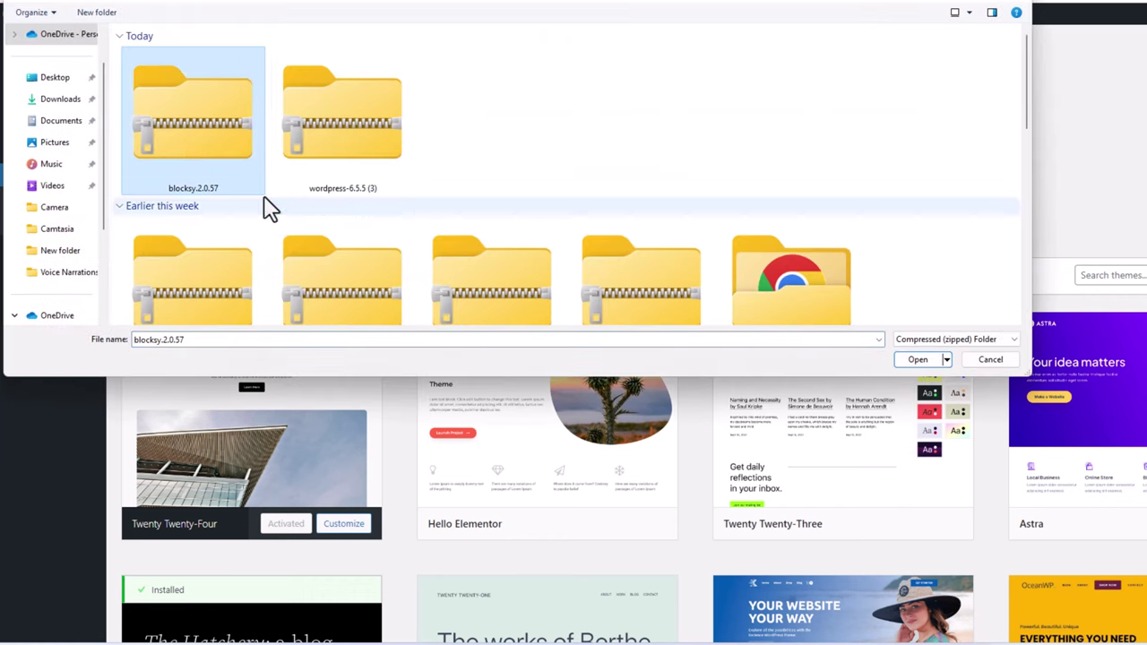
click(912, 361)
click(777, 179)
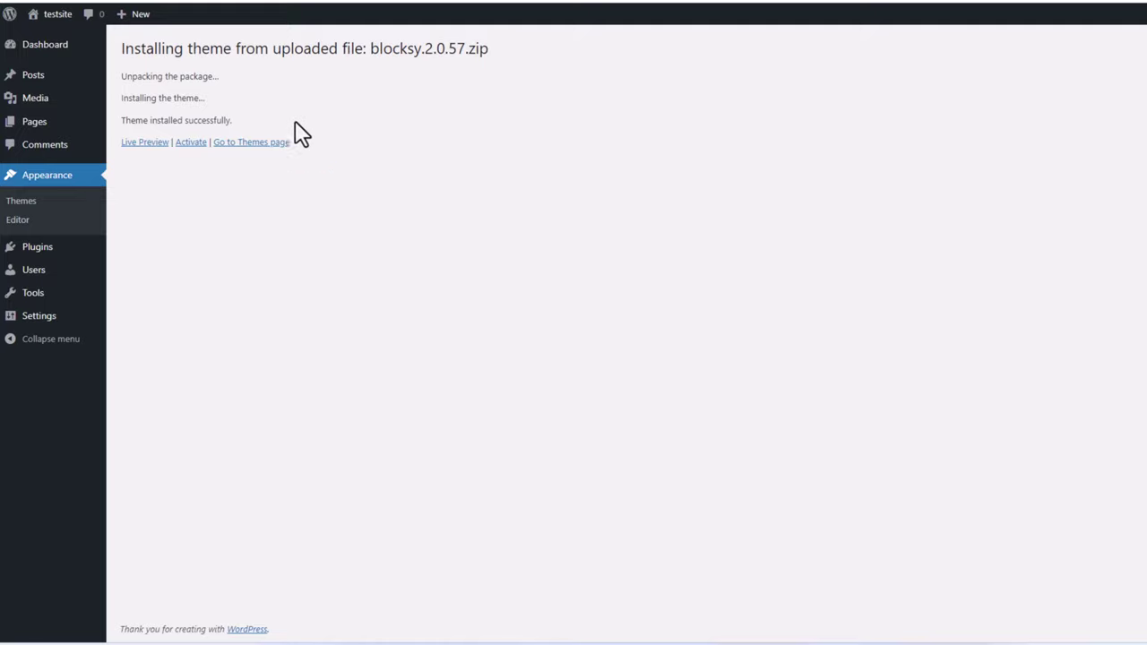
Activate the Blocksy theme and install the recommended Blocksy Companion plugin
click(189, 143)
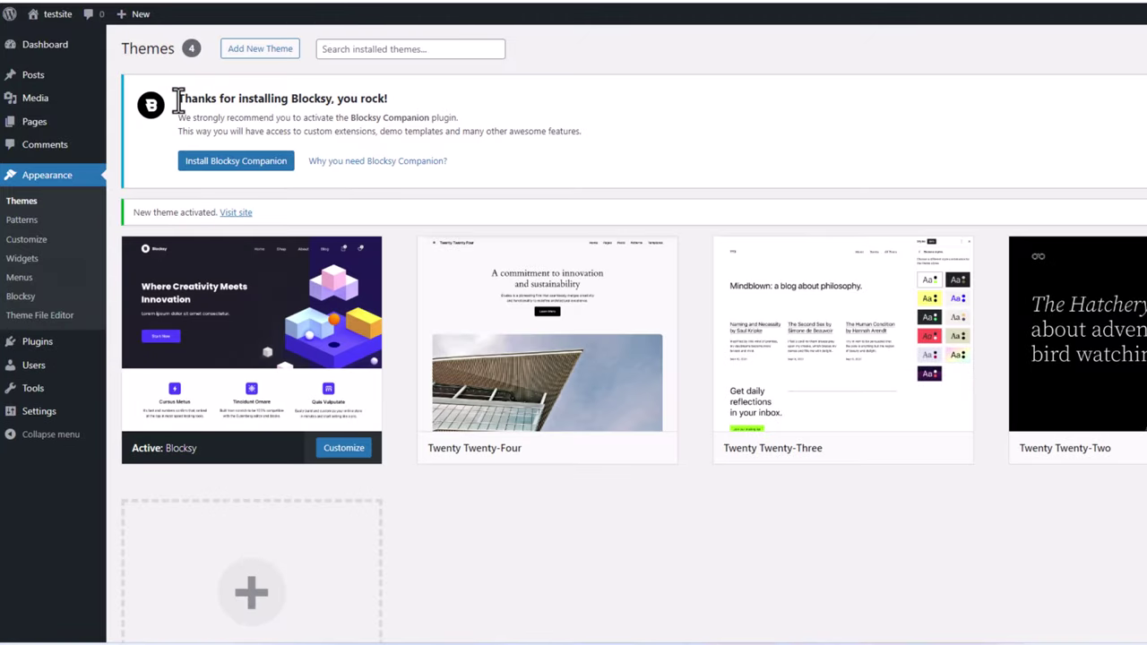
drag(178, 100, 370, 98)
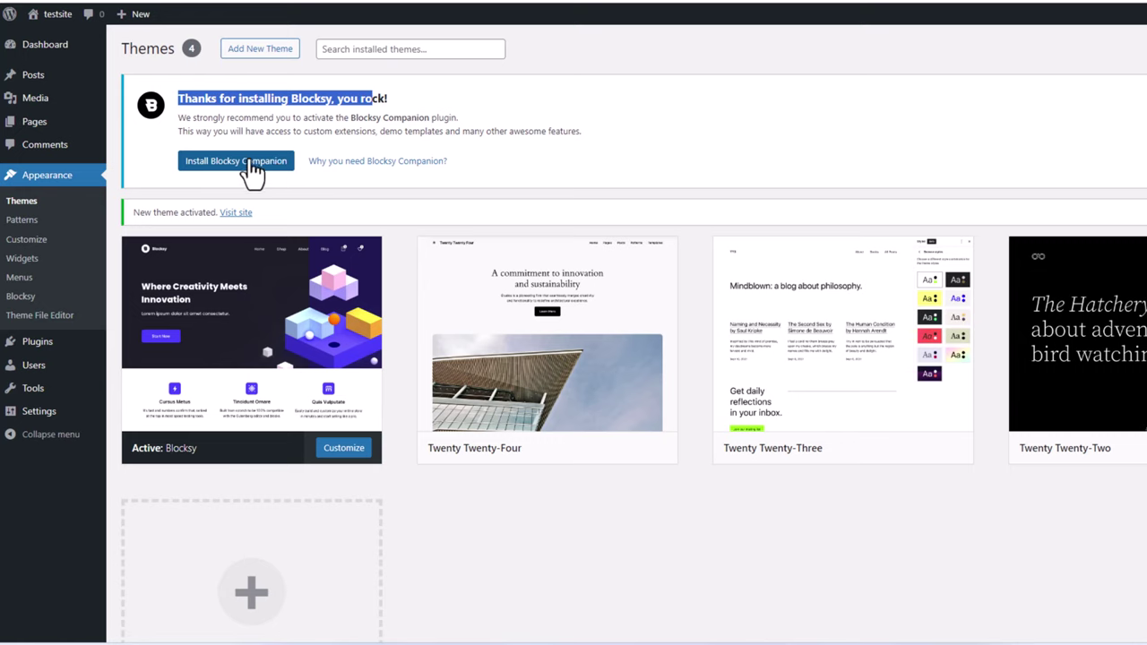
mouse_move(51, 79)
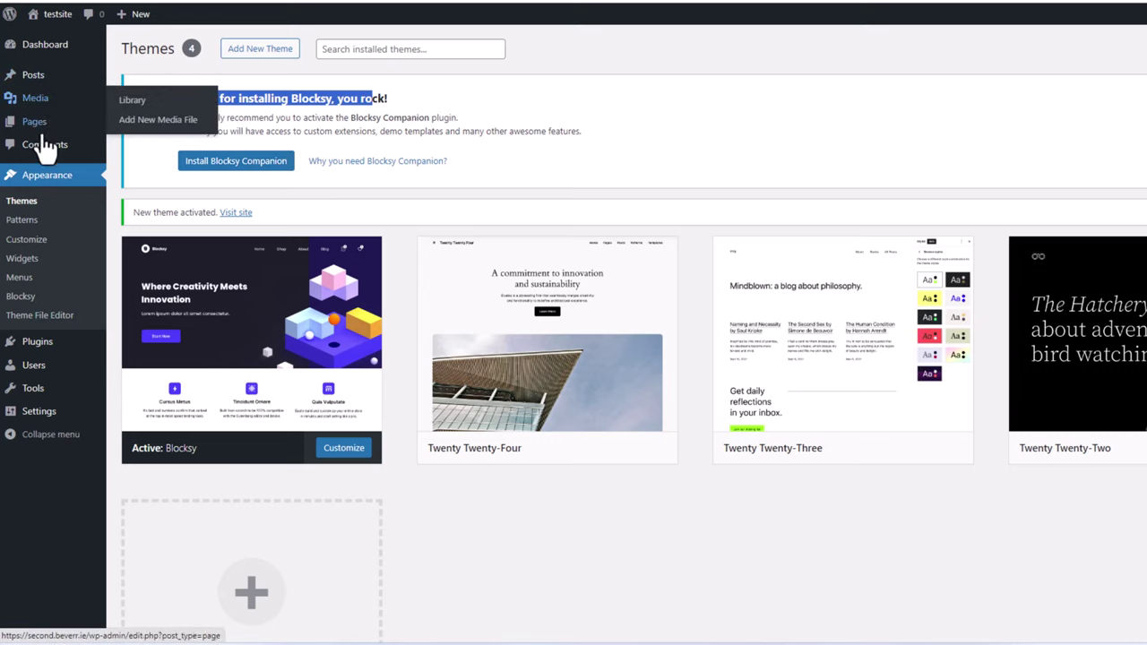
click(203, 170)
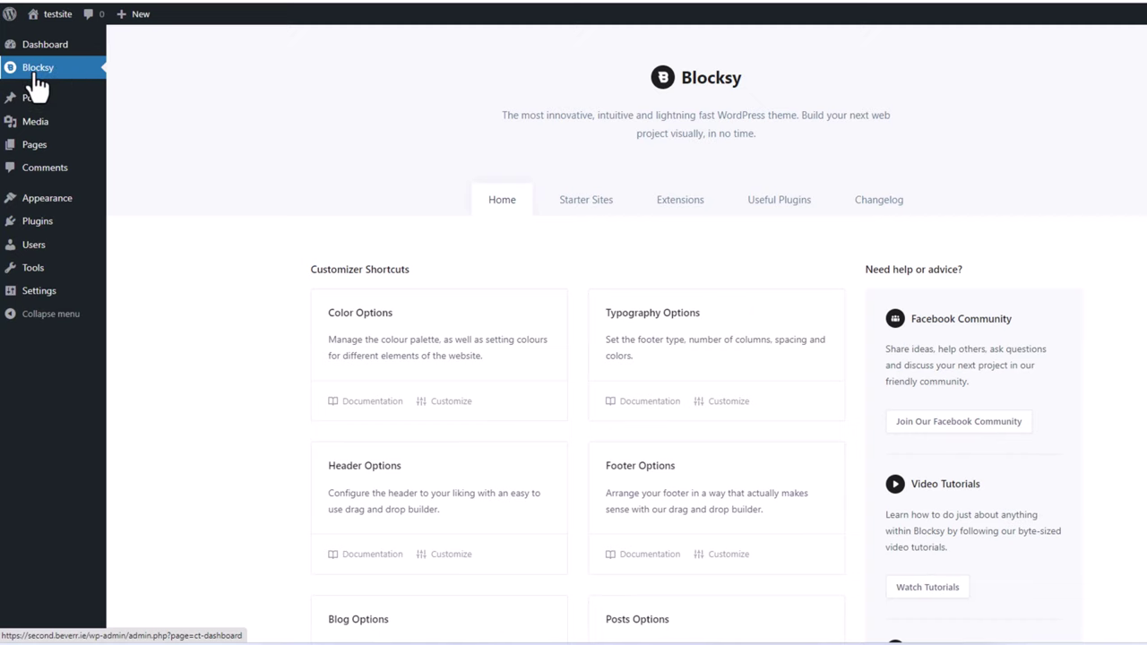
Start importing the Photo Studio starter site with Elementor as the page builder
click(583, 206)
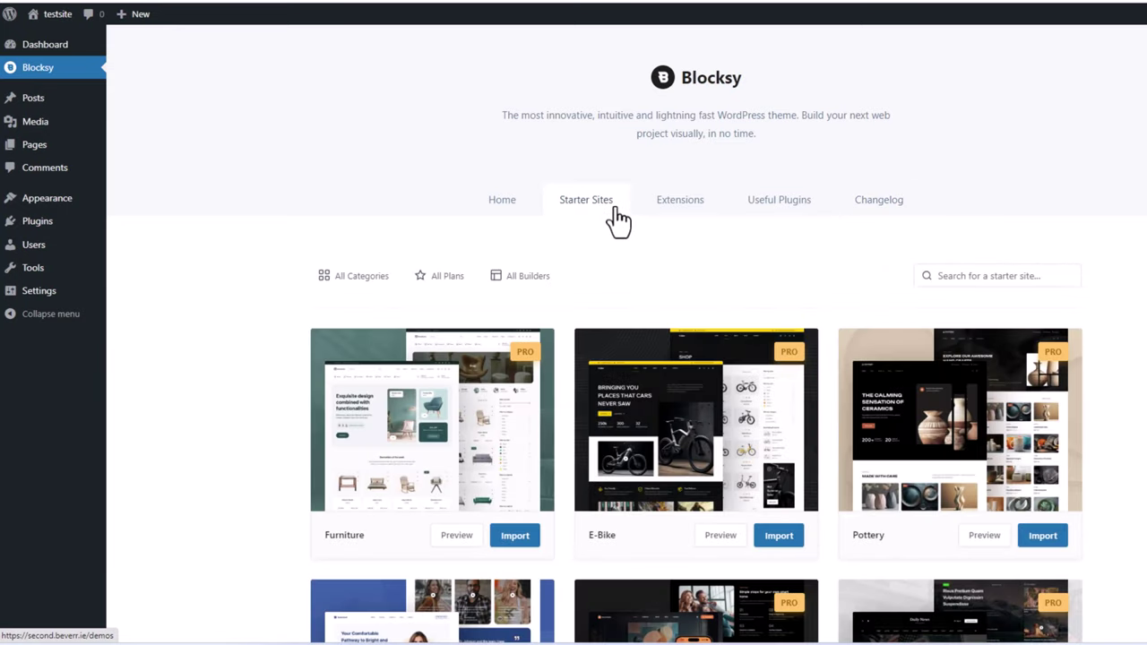
scroll(321, 258, down, 8)
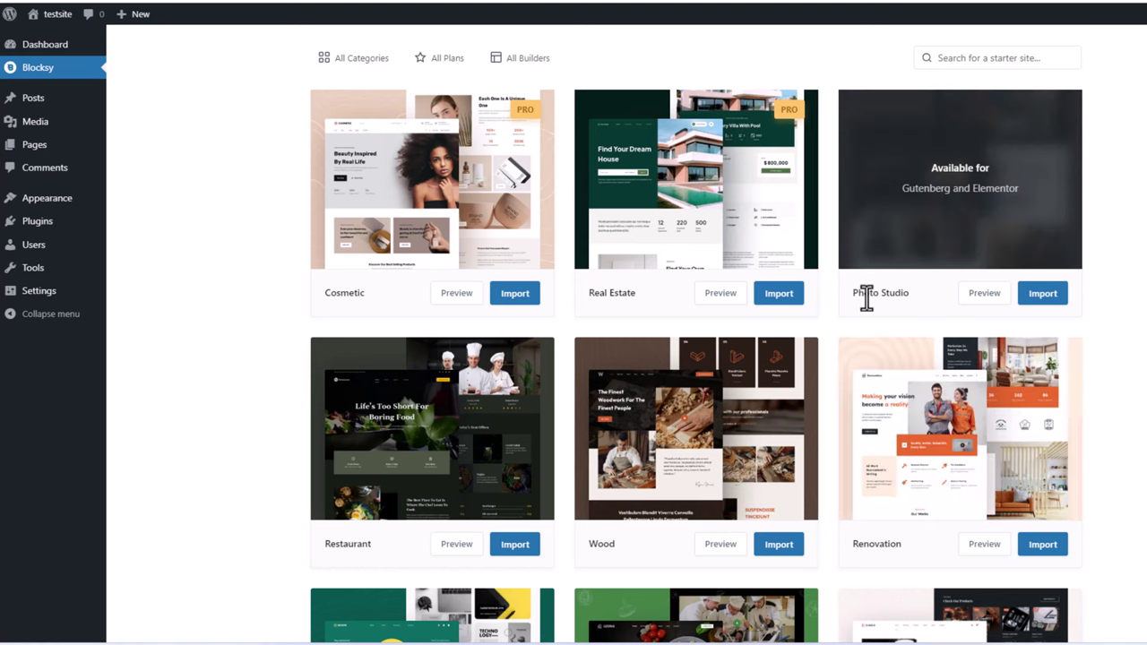
drag(854, 296, 1035, 225)
click(1042, 298)
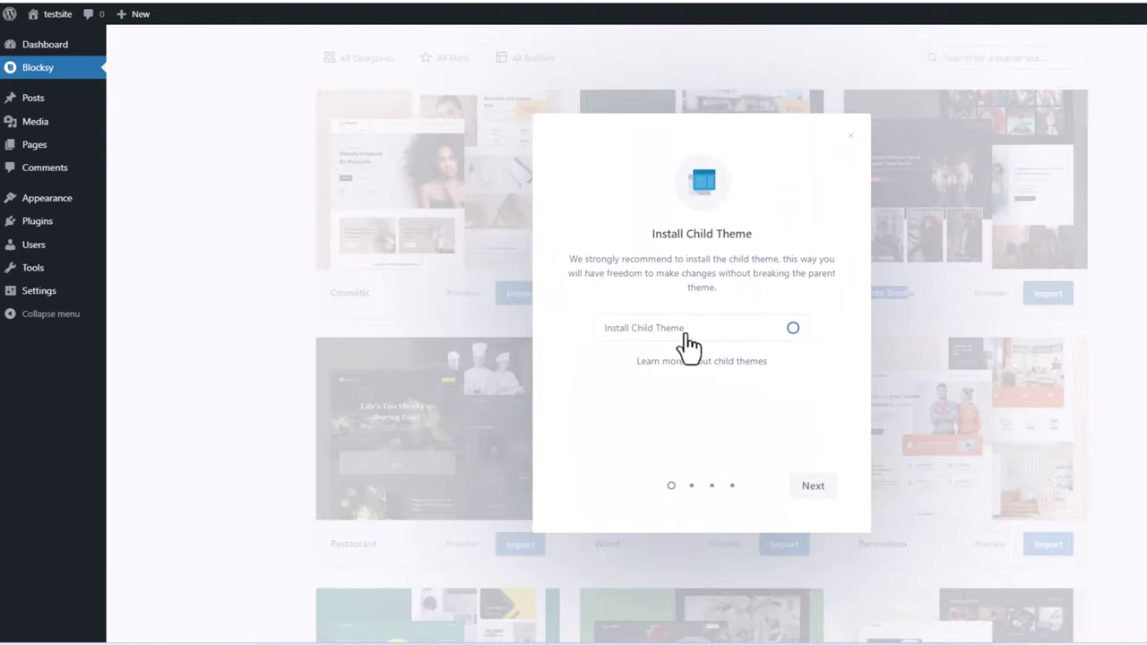
click(813, 488)
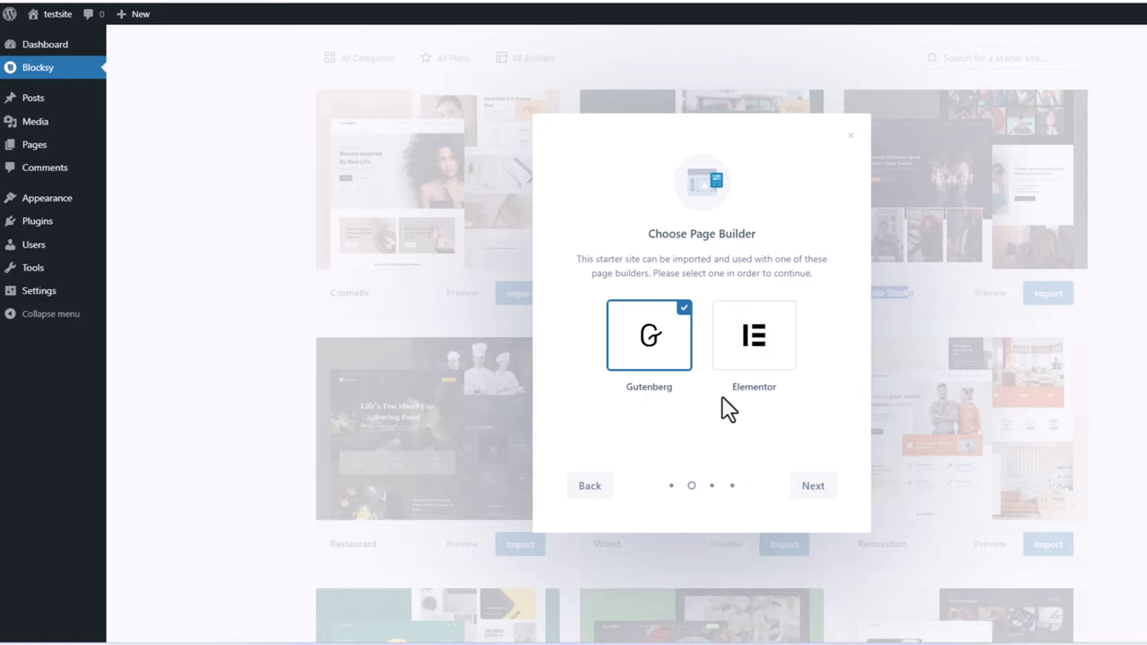
click(755, 350)
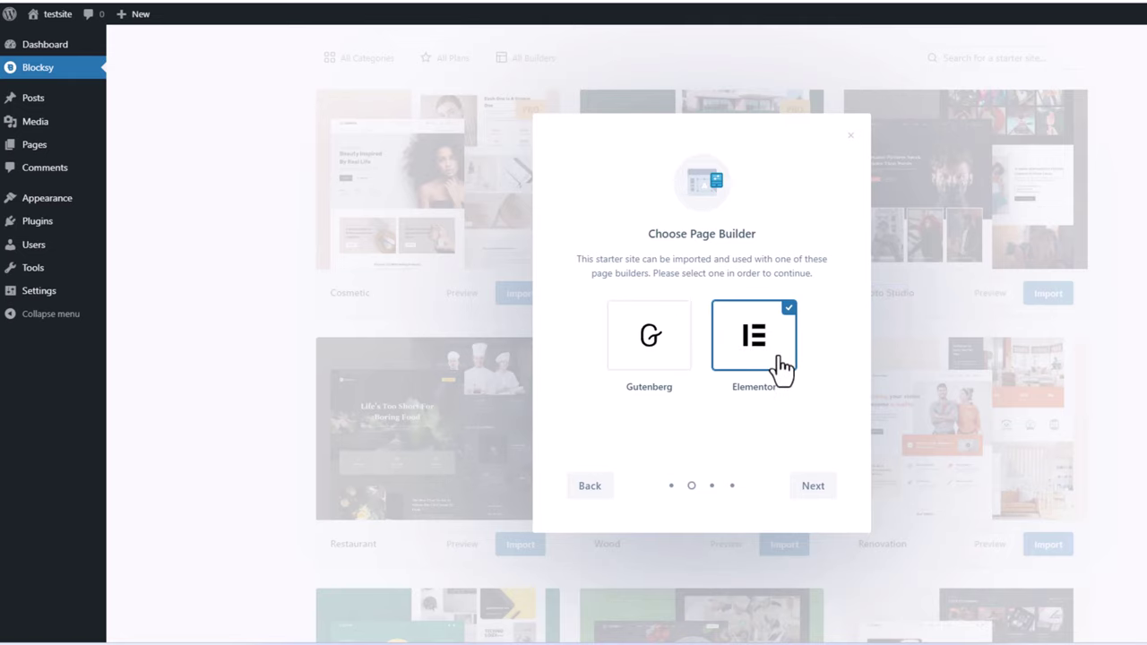
click(809, 488)
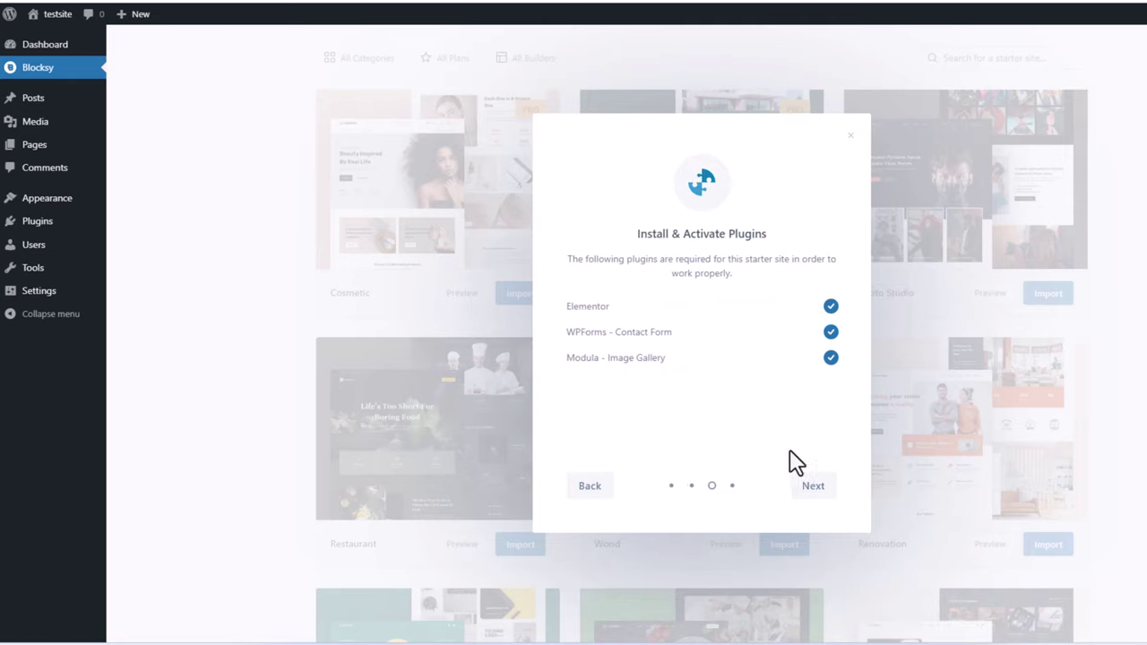
Keep all required plugins ticked and install Photo Studio with all its content
double_click(567, 306)
click(615, 309)
click(831, 306)
click(816, 491)
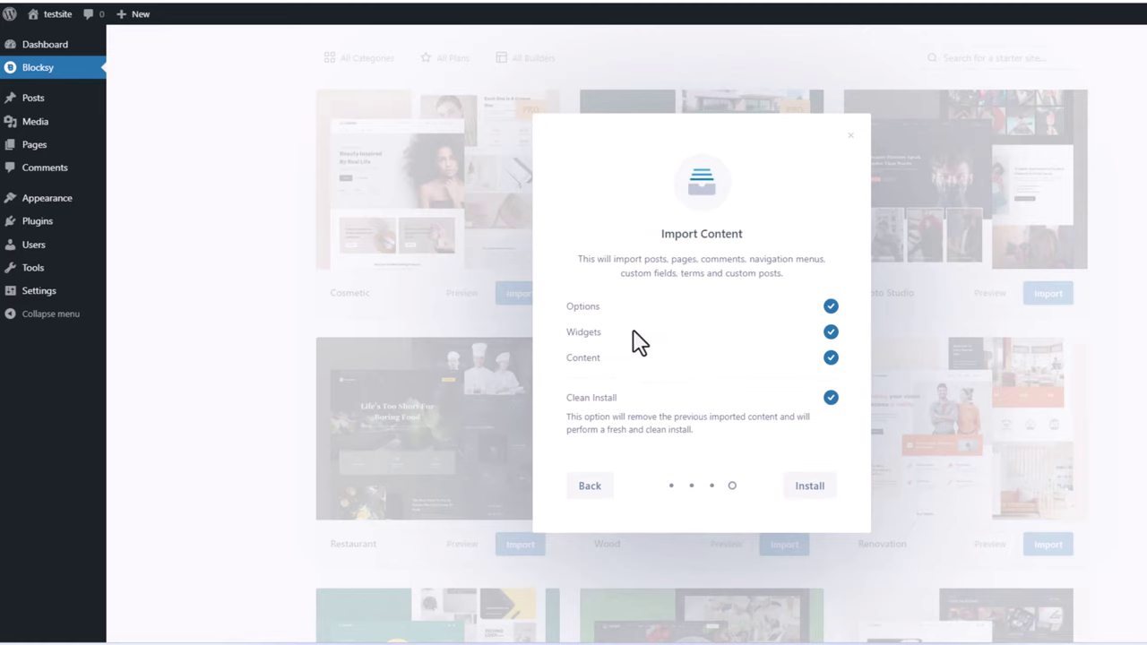
triple_click(568, 365)
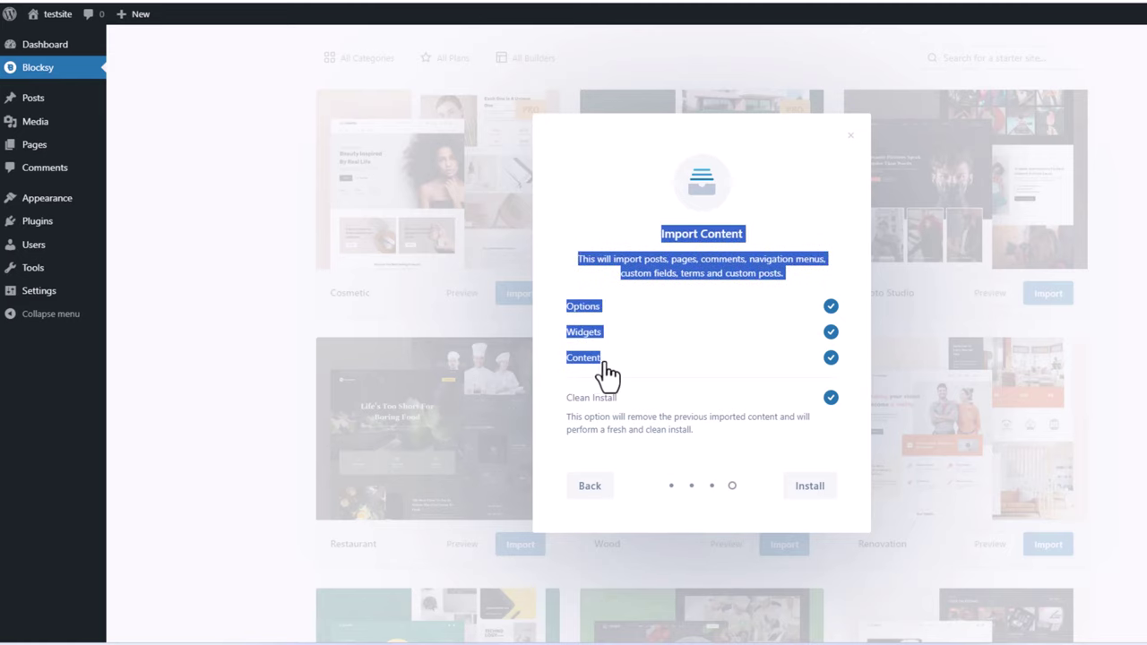
click(556, 399)
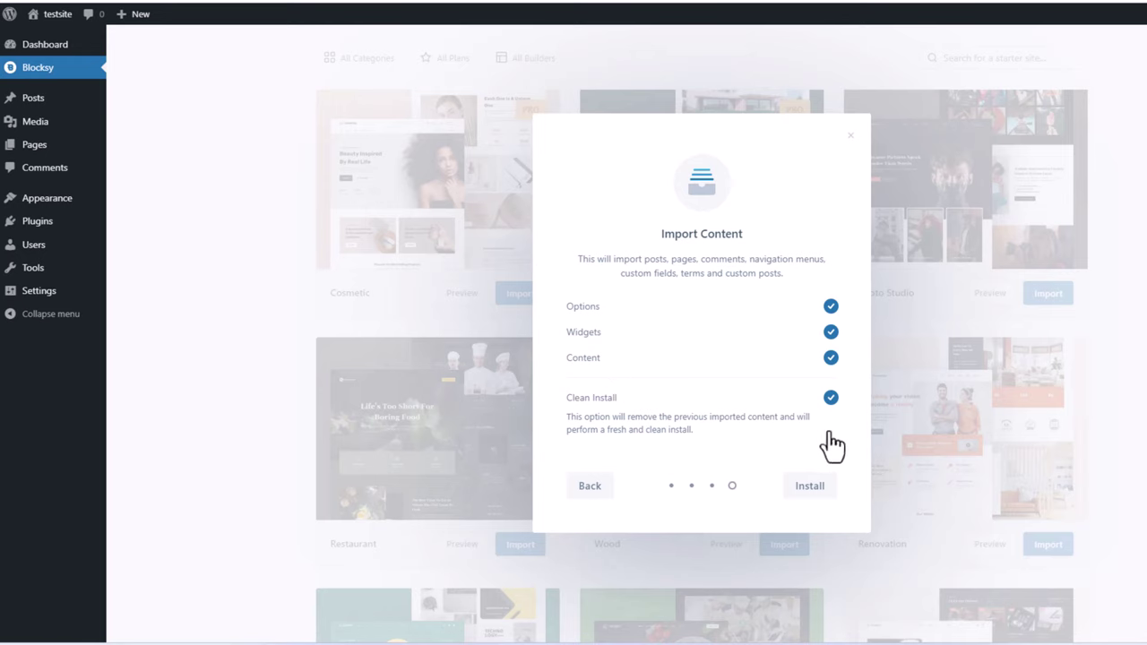
click(809, 486)
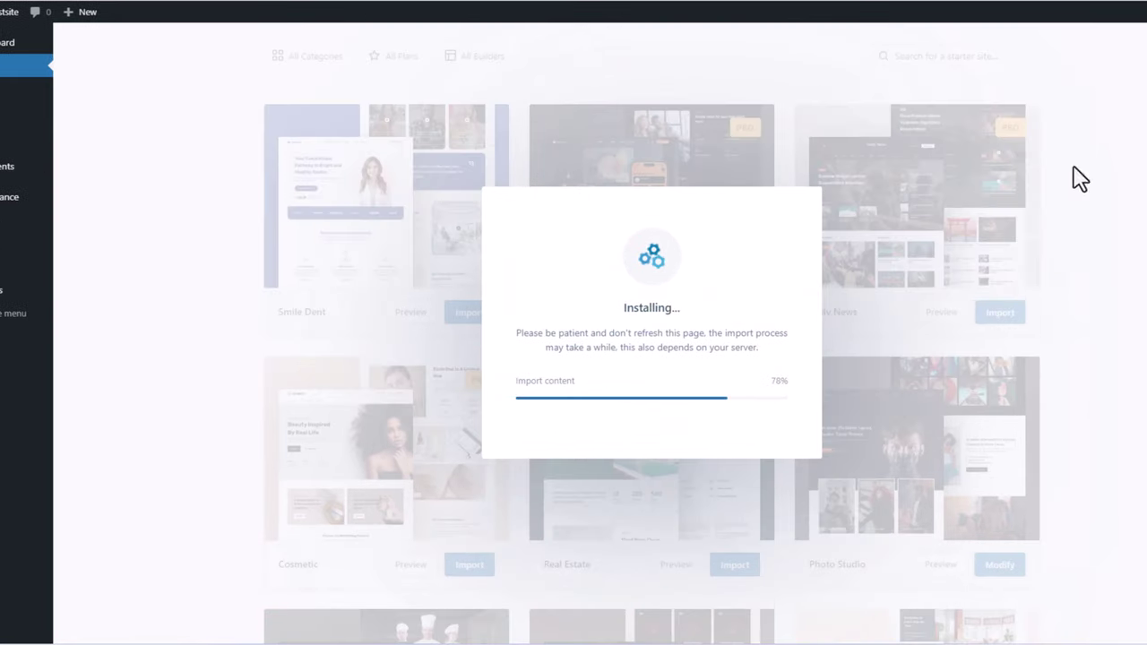
drag(563, 282, 735, 287)
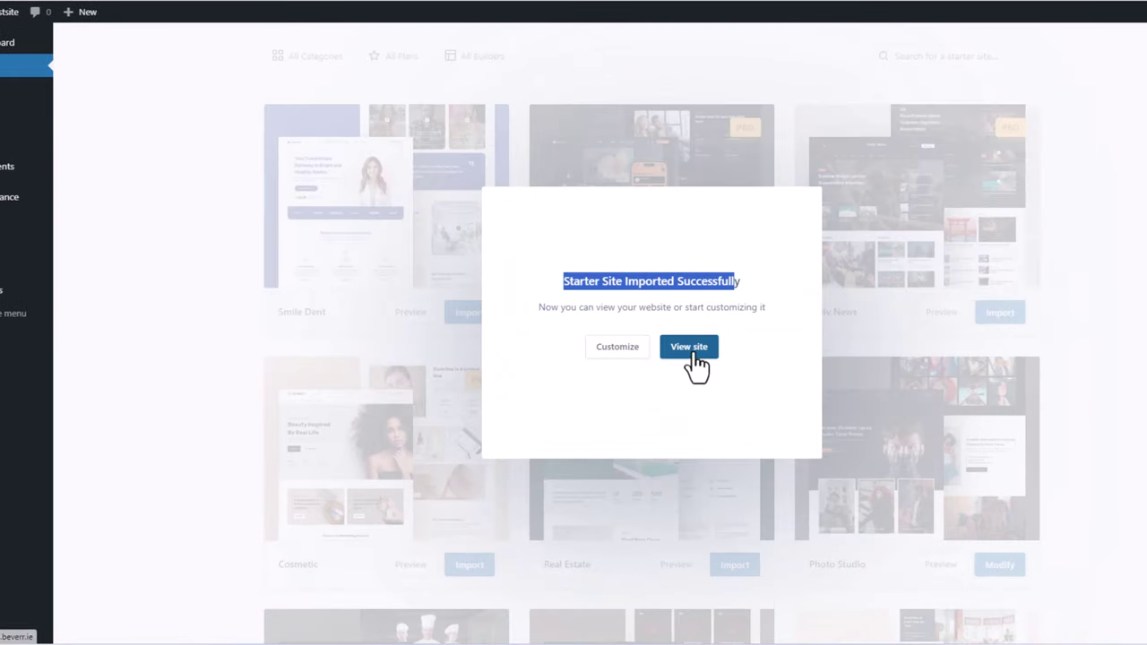
View the newly imported Photo Studio site and scroll its home page
click(695, 353)
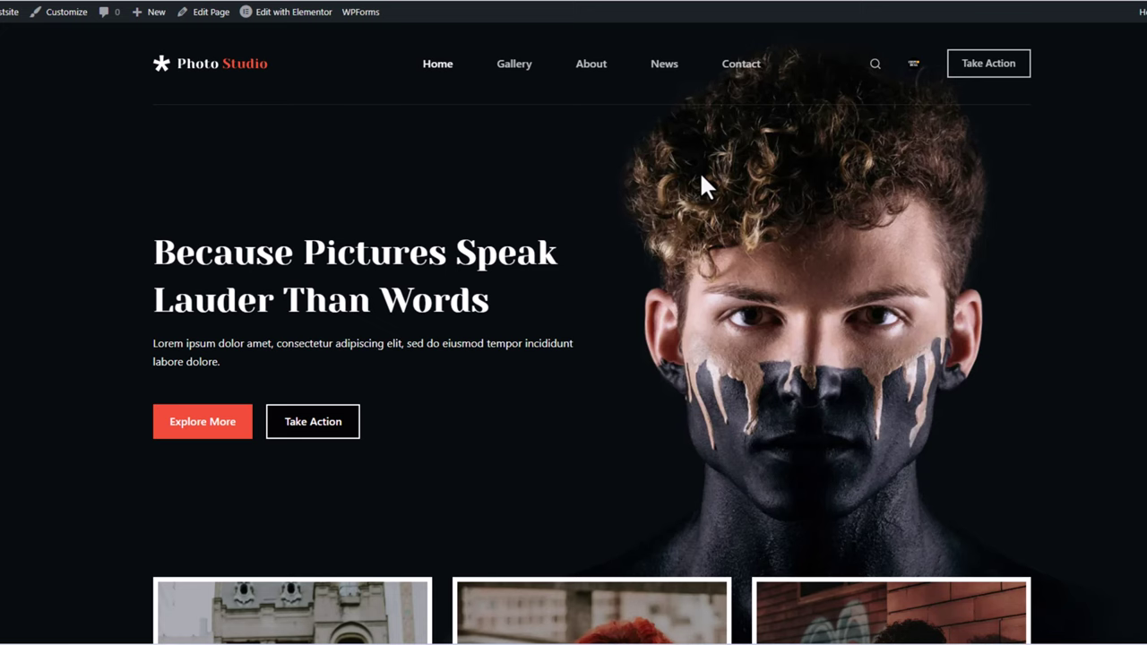
scroll(667, 178, down, 8)
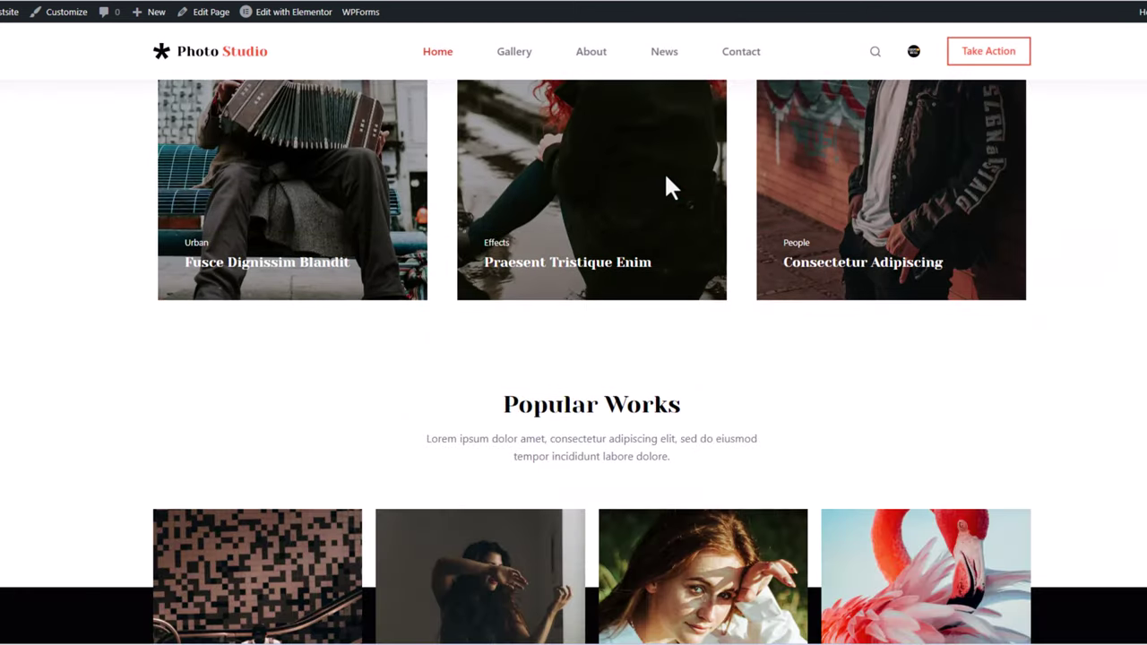
scroll(655, 192, up, 8)
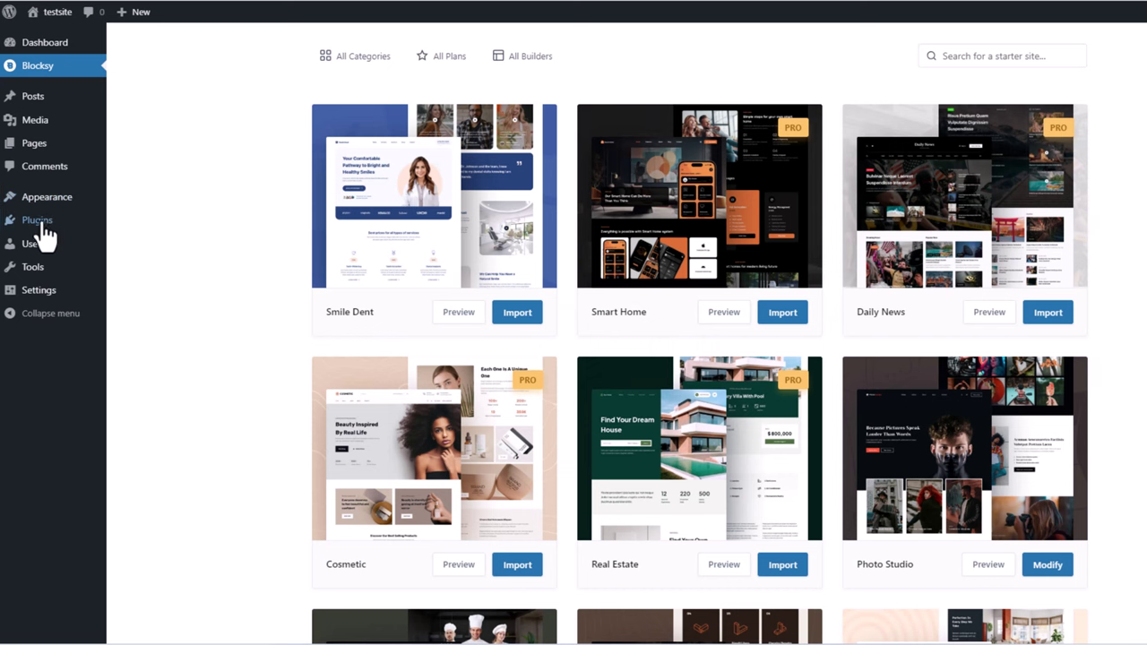
Delete the Hello Dolly and Akismet Anti-spam plugins from Installed Plugins
mouse_move(0, 224)
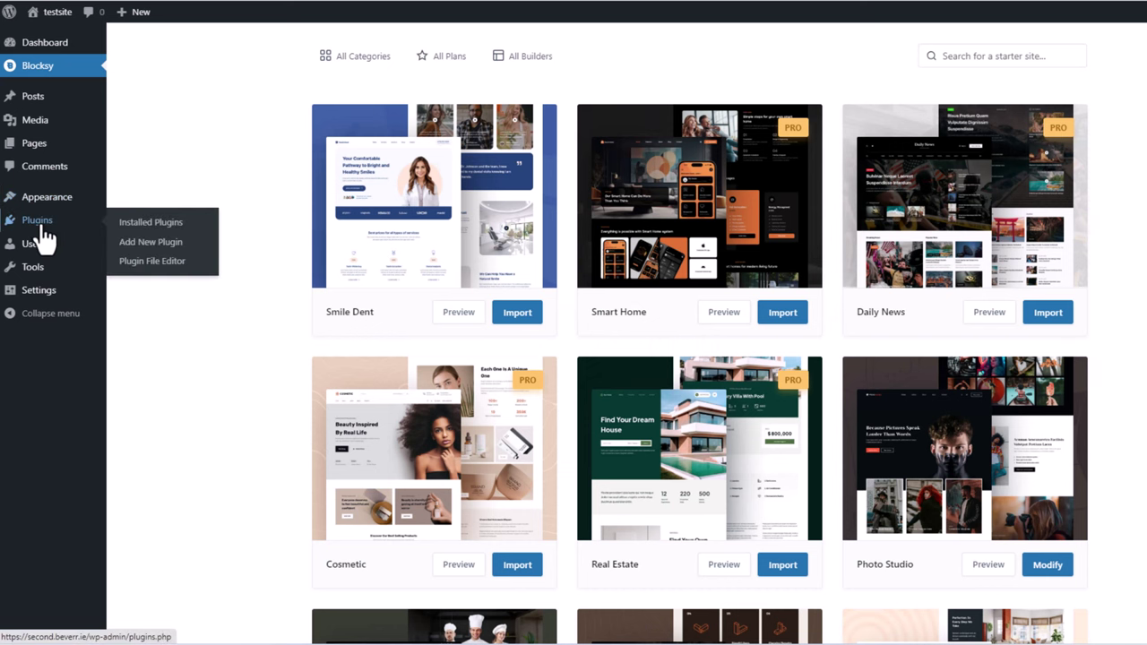
click(41, 225)
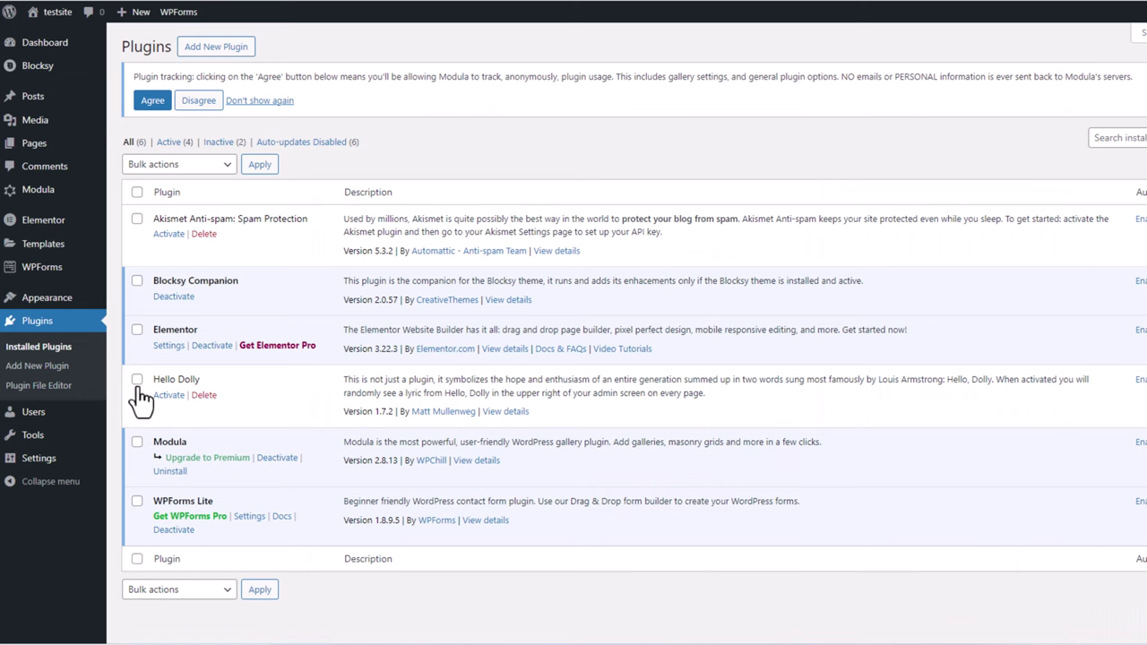
drag(153, 379, 215, 385)
click(204, 395)
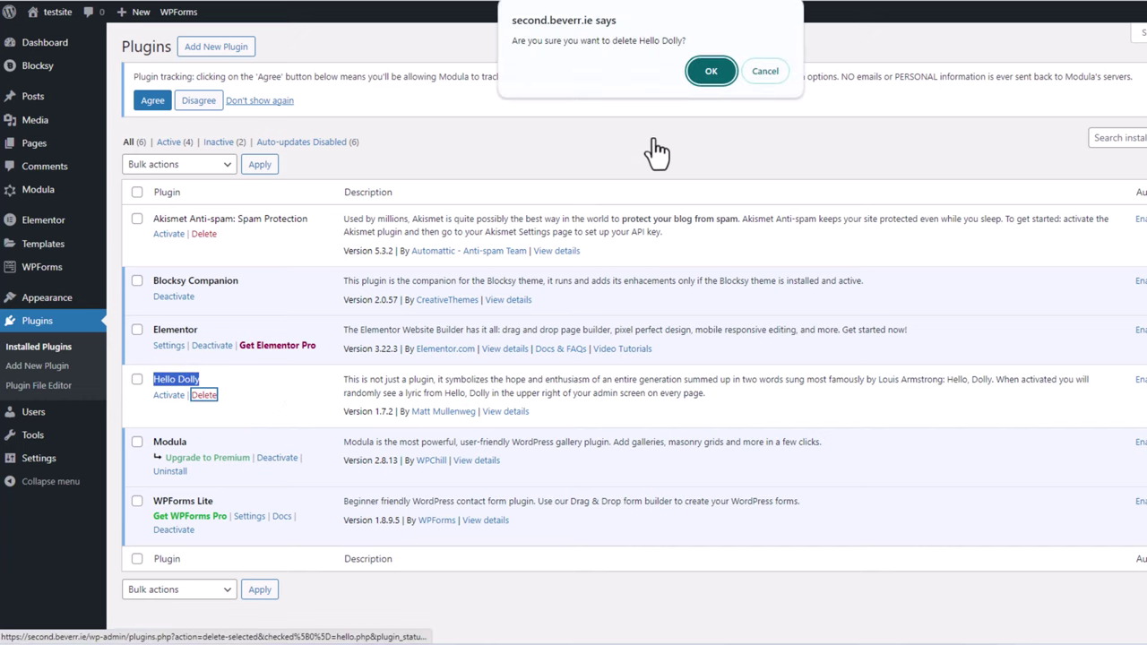
click(717, 70)
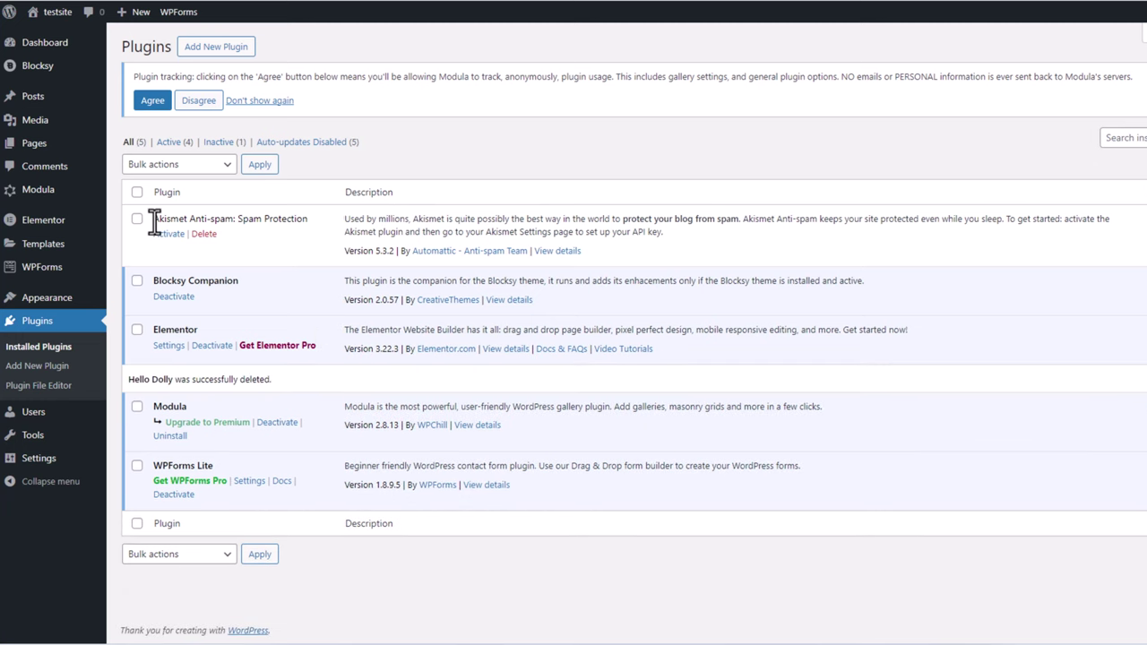
click(204, 234)
click(708, 86)
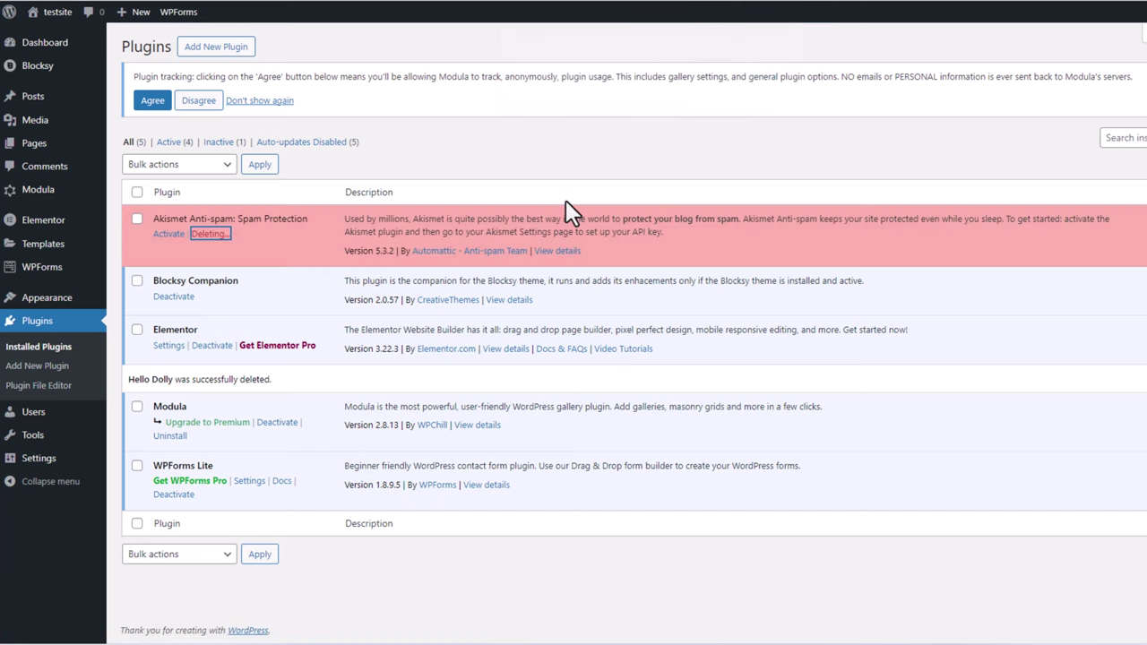
click(36, 68)
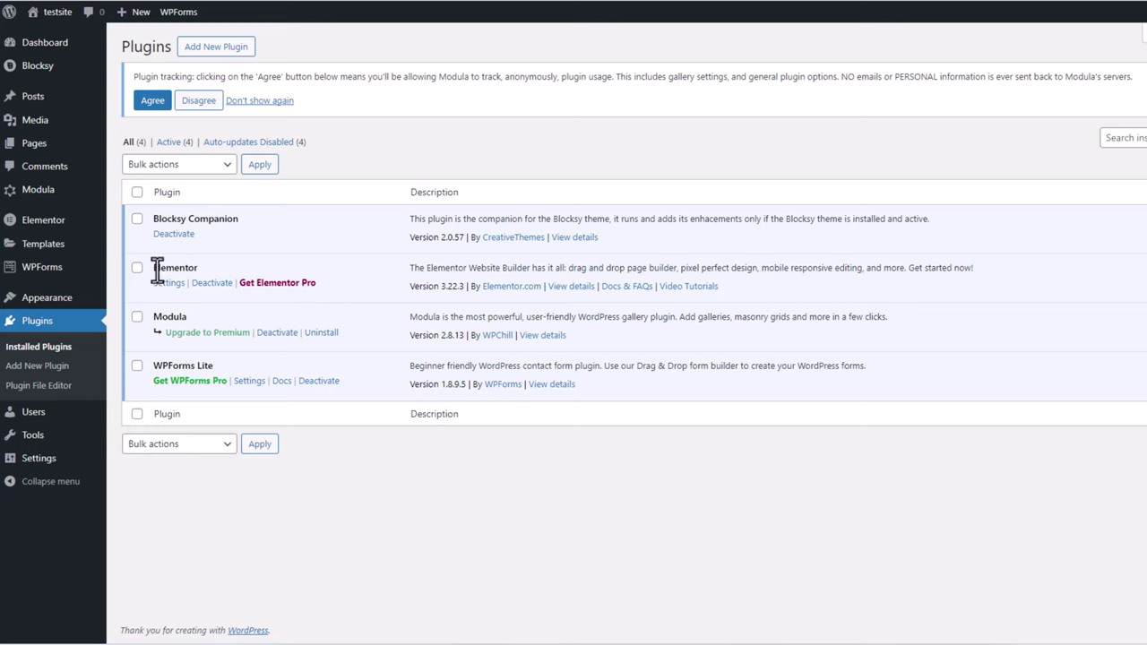
double_click(175, 267)
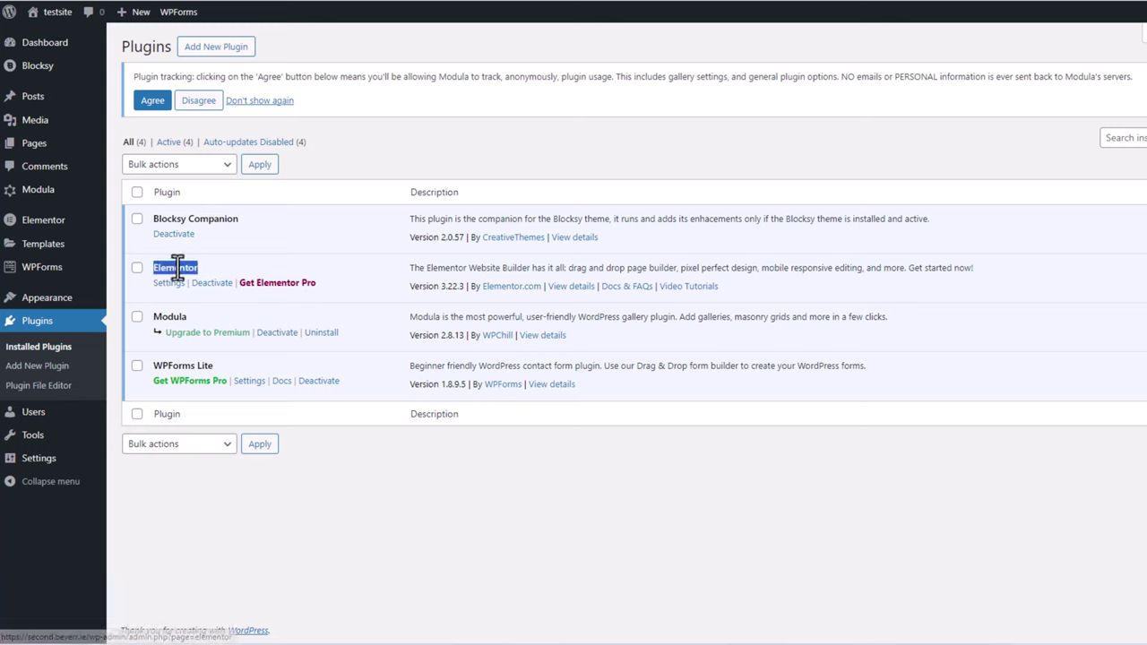
mouse_move(56, 233)
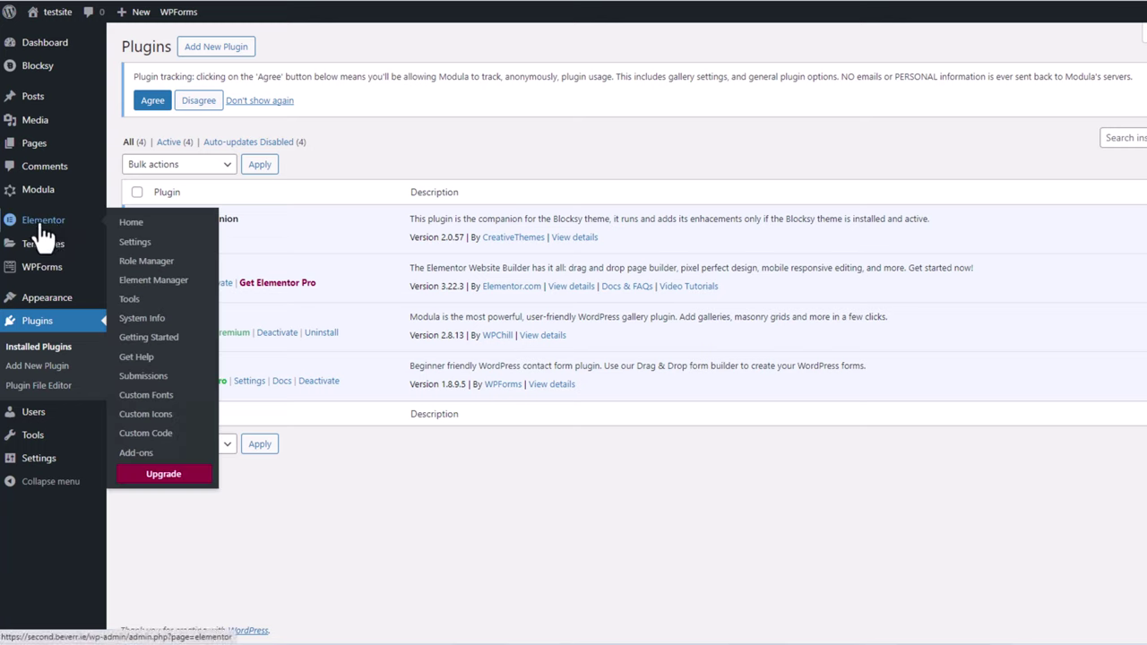
From Elementor's dashboard page, visit the site and open its home page in the Elementor editor
click(41, 228)
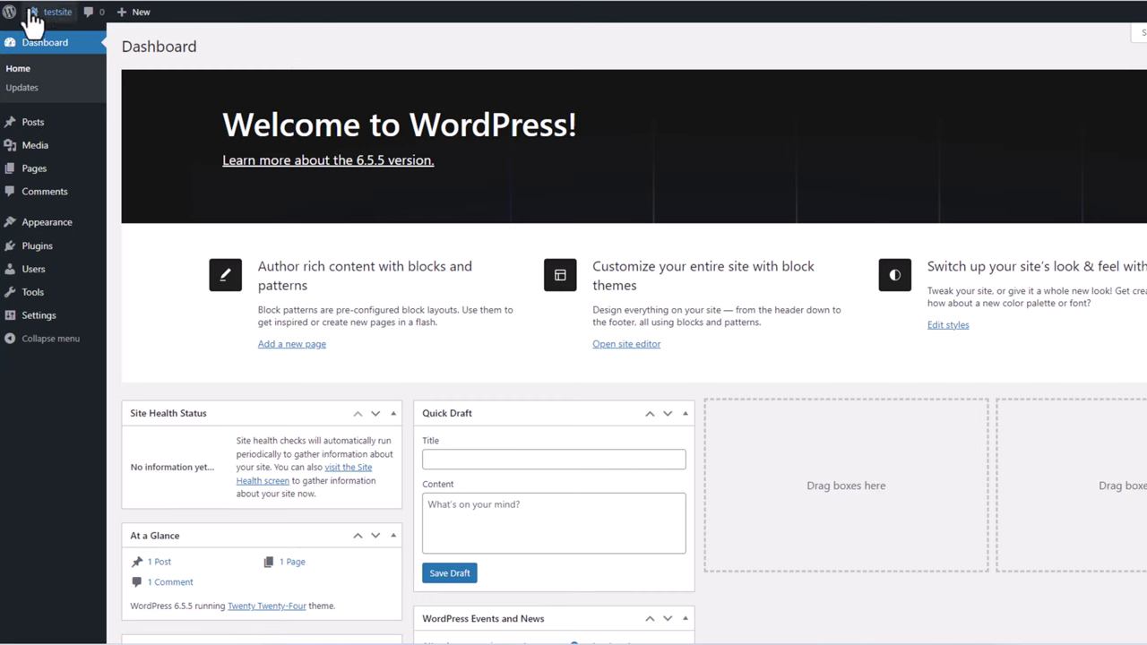
mouse_move(52, 18)
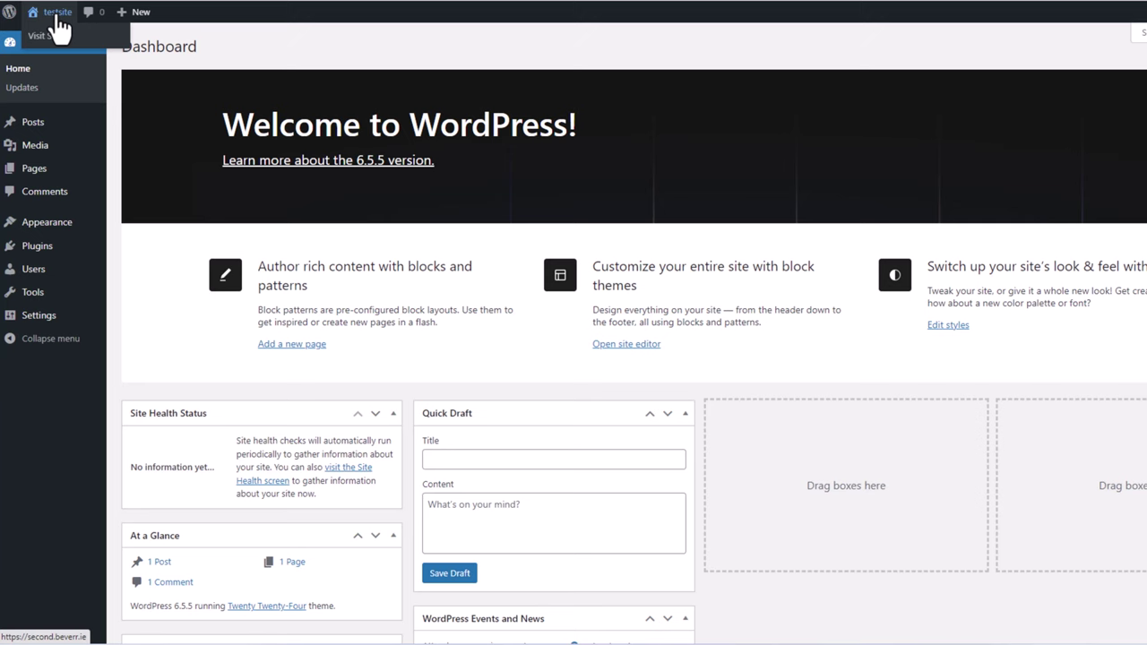
click(55, 20)
mouse_move(346, 33)
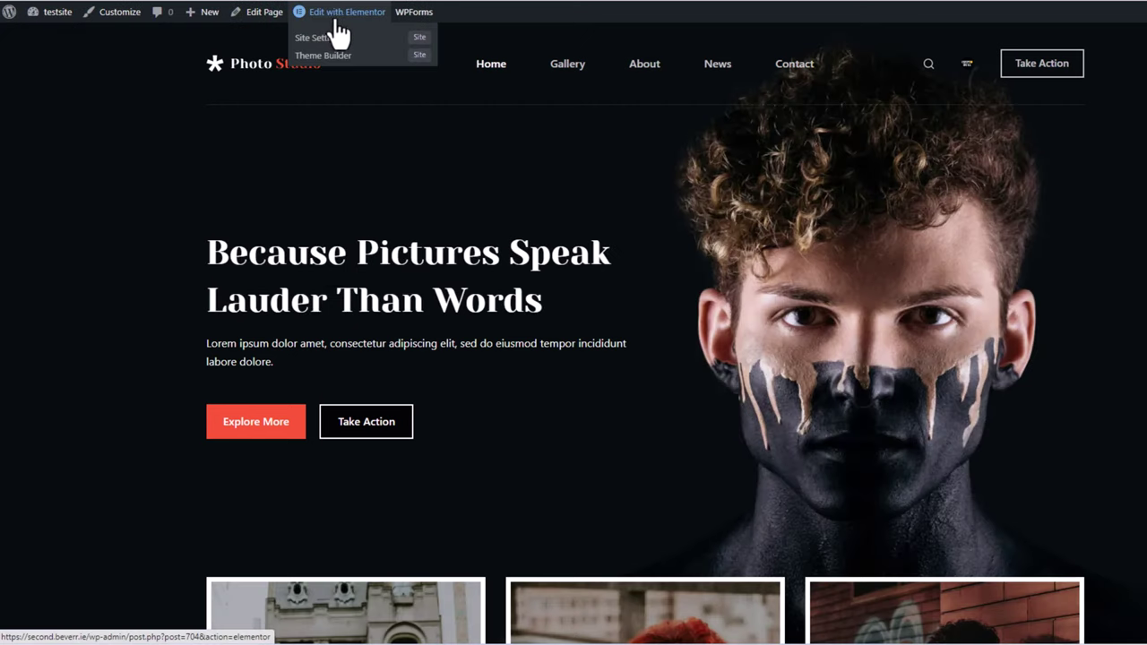
click(343, 19)
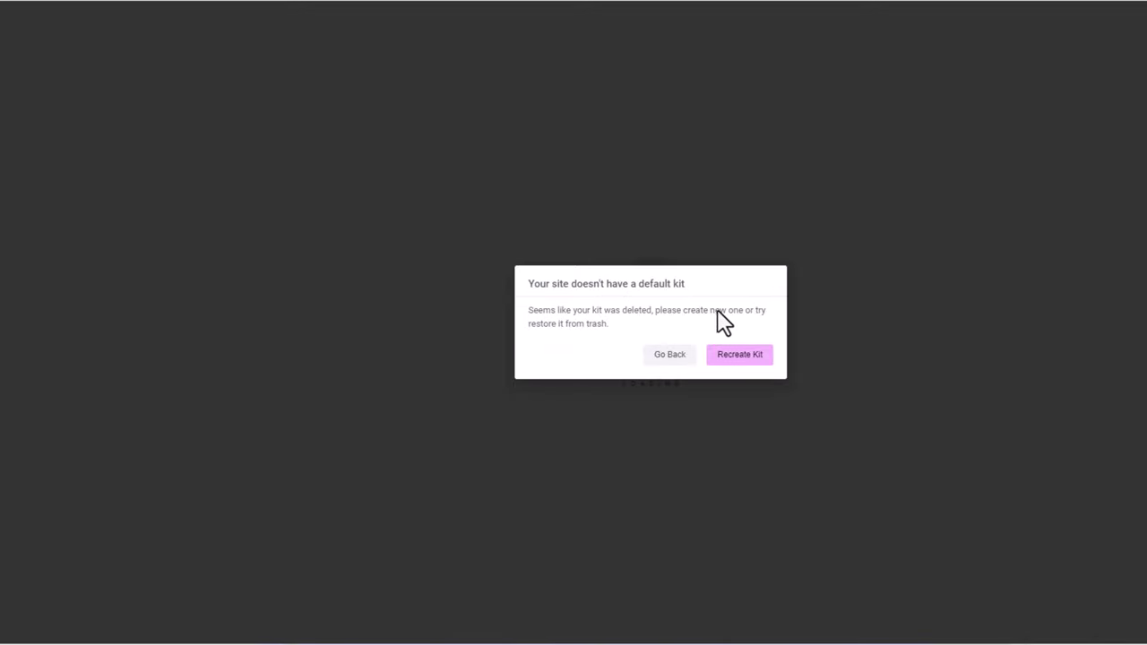
Recreate the missing kit, regenerate Elementor's CSS files and data, sync the library, and save the Tools settings
click(728, 362)
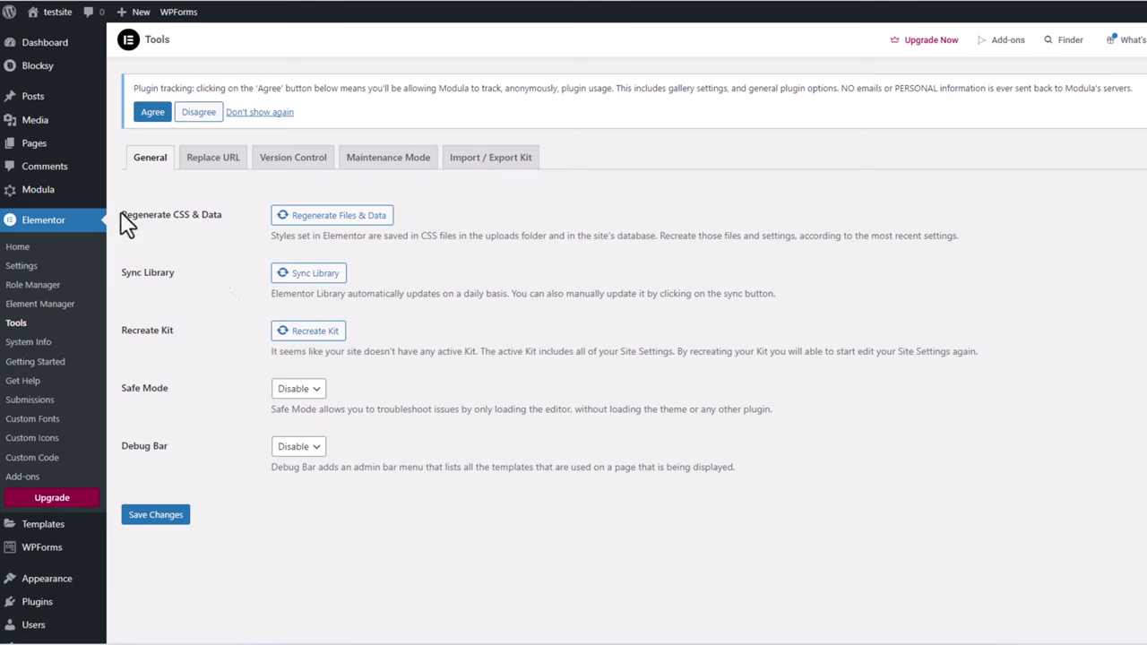
drag(131, 214, 219, 217)
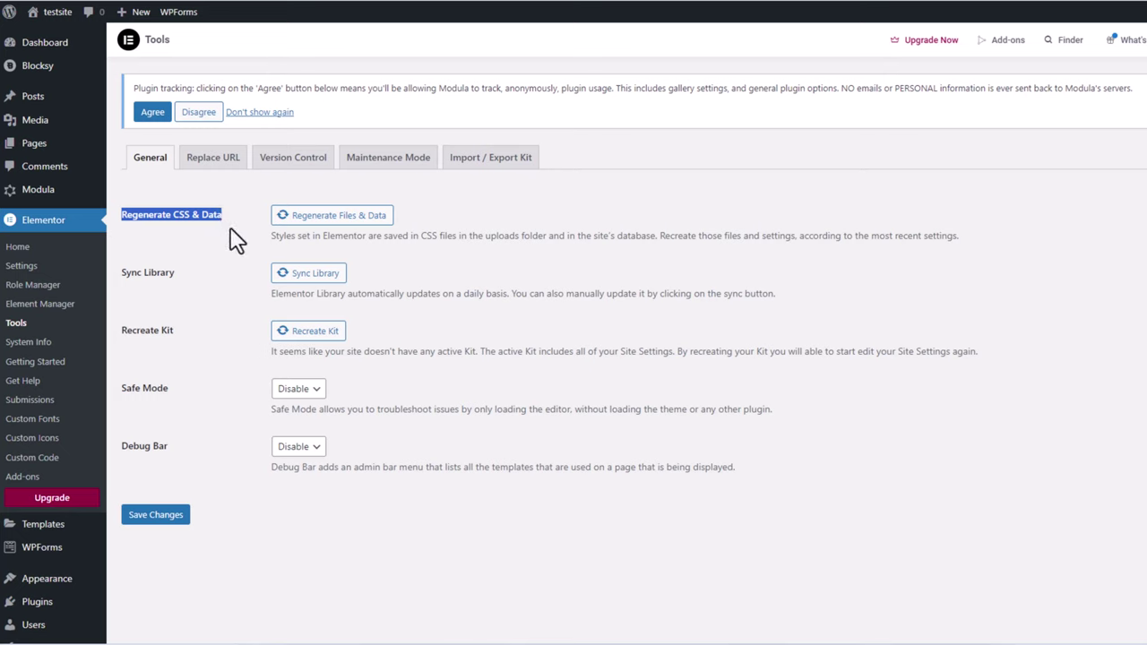
click(340, 224)
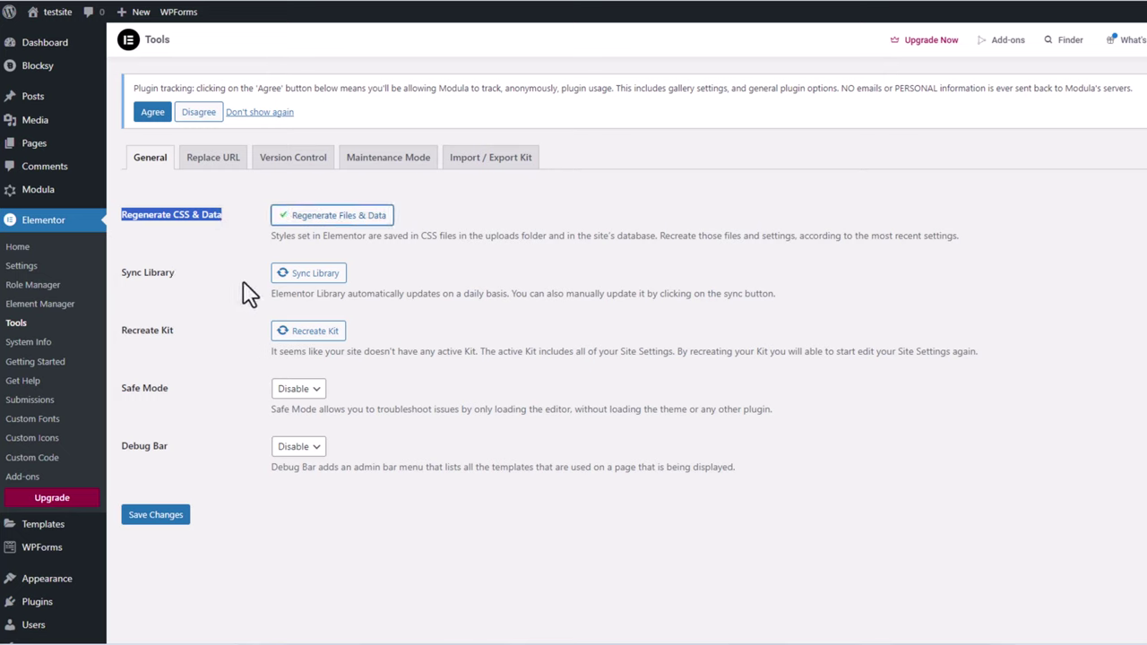
click(304, 278)
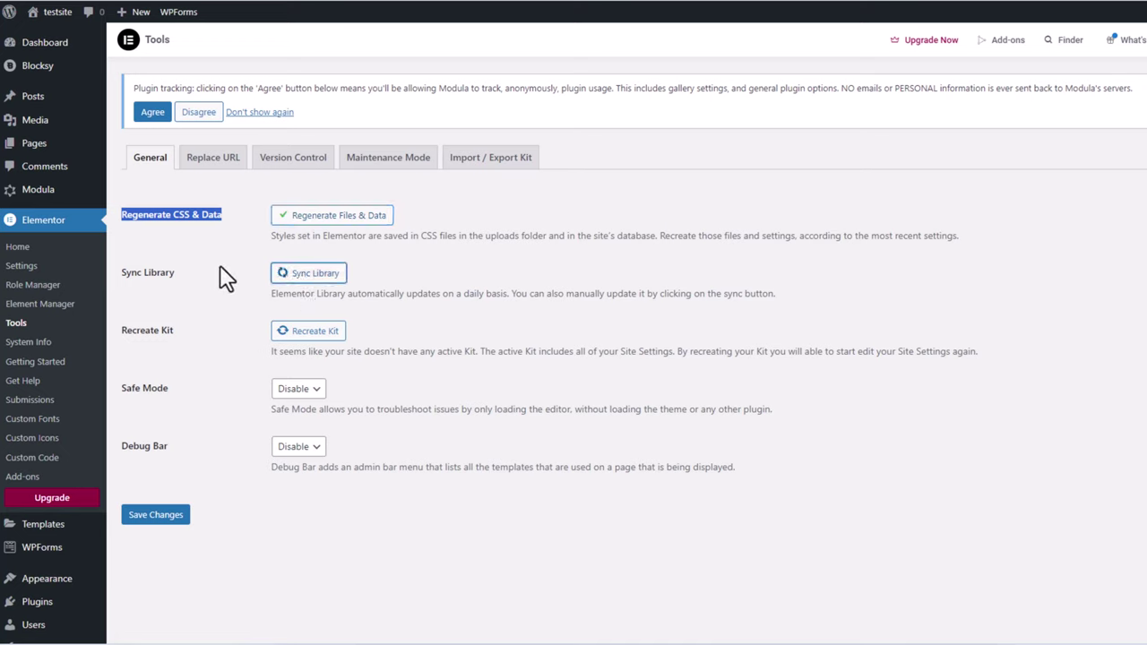
shift+click(179, 342)
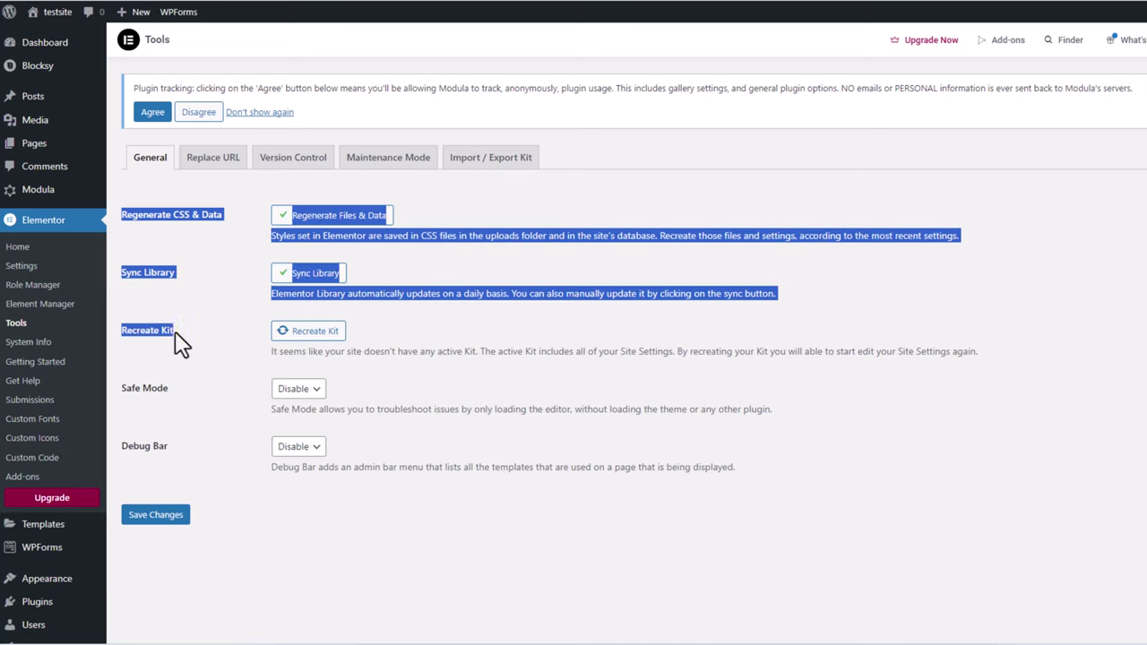
click(295, 332)
click(149, 518)
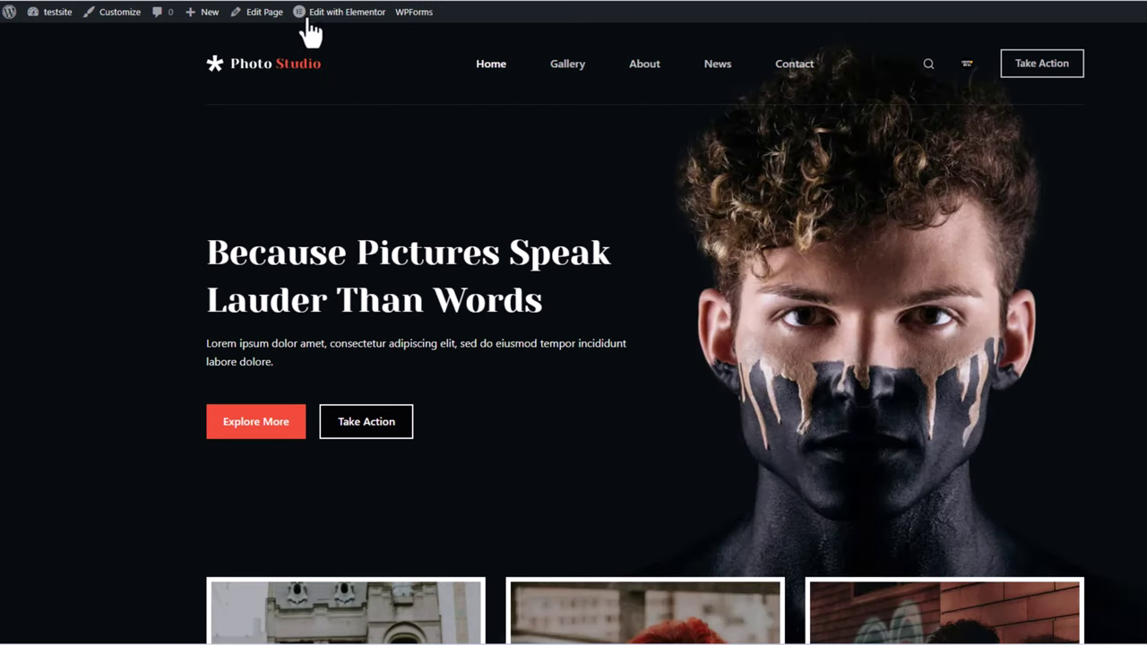
Load the home page in Elementor, close the Navigator panel, and select the hero heading
mouse_move(328, 27)
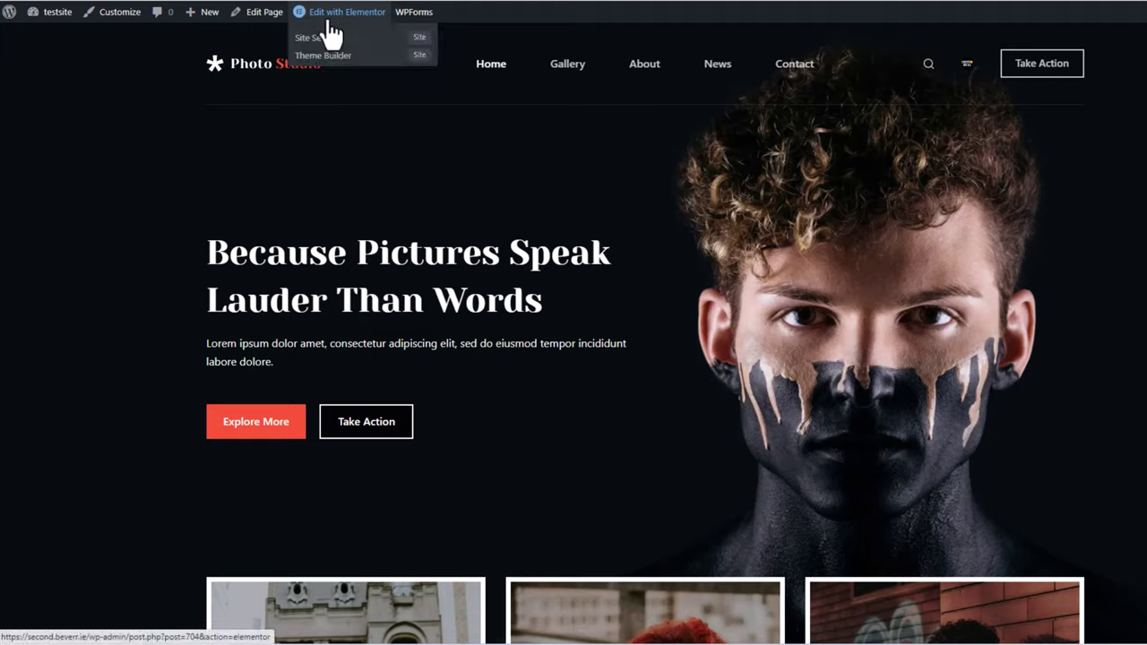
click(329, 21)
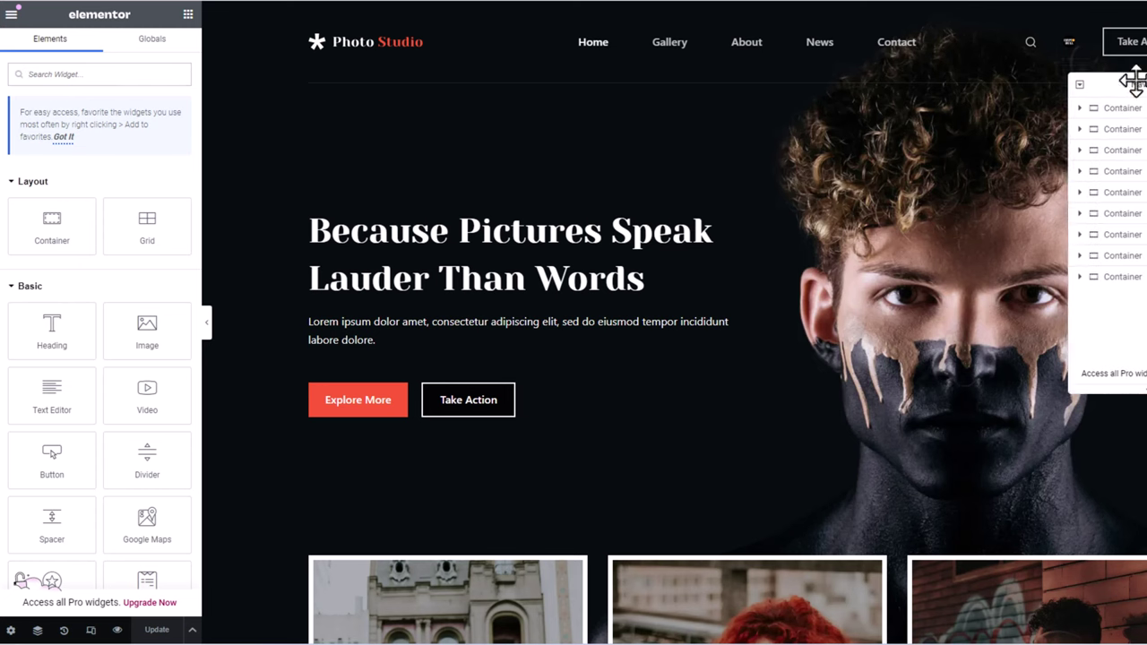
drag(1134, 80, 679, 90)
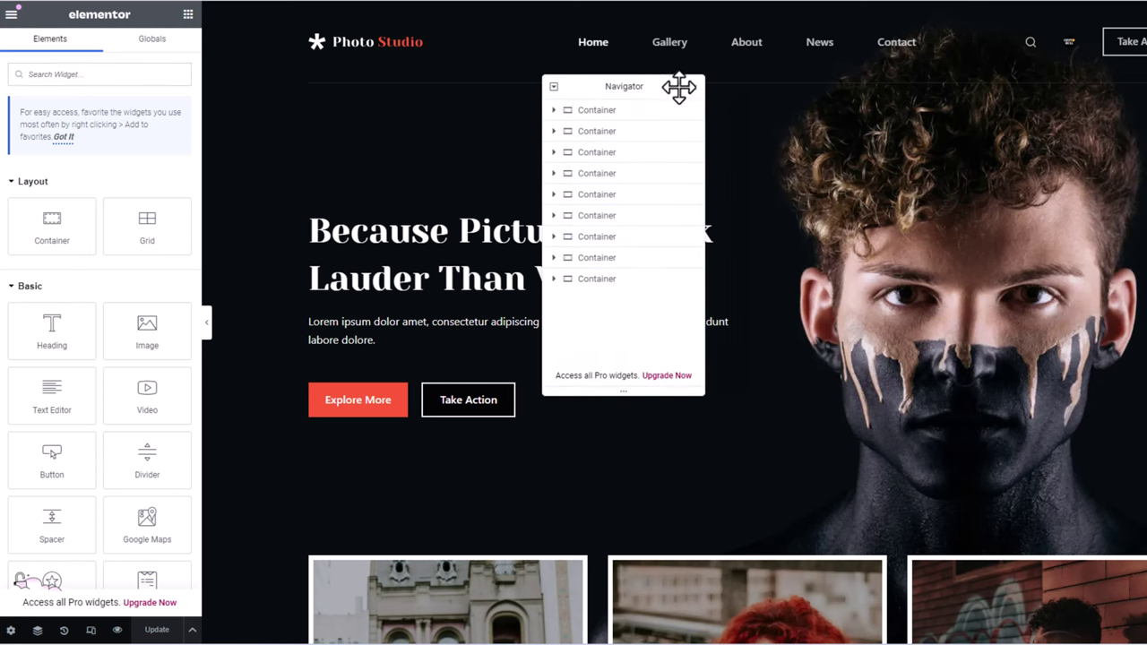
click(698, 87)
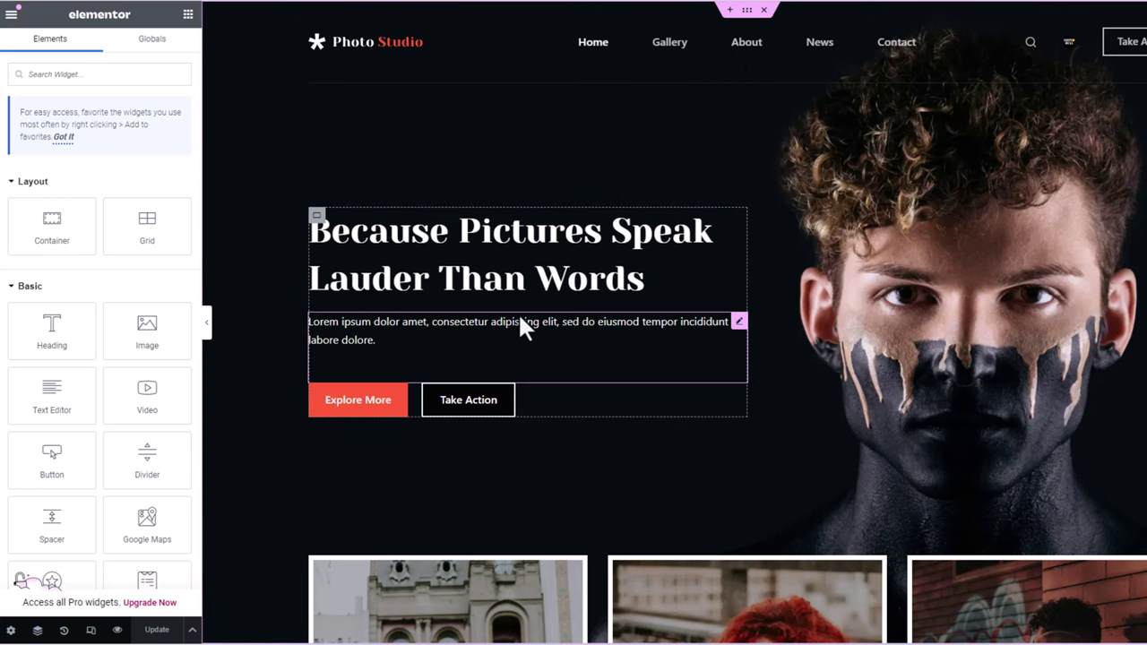
click(643, 271)
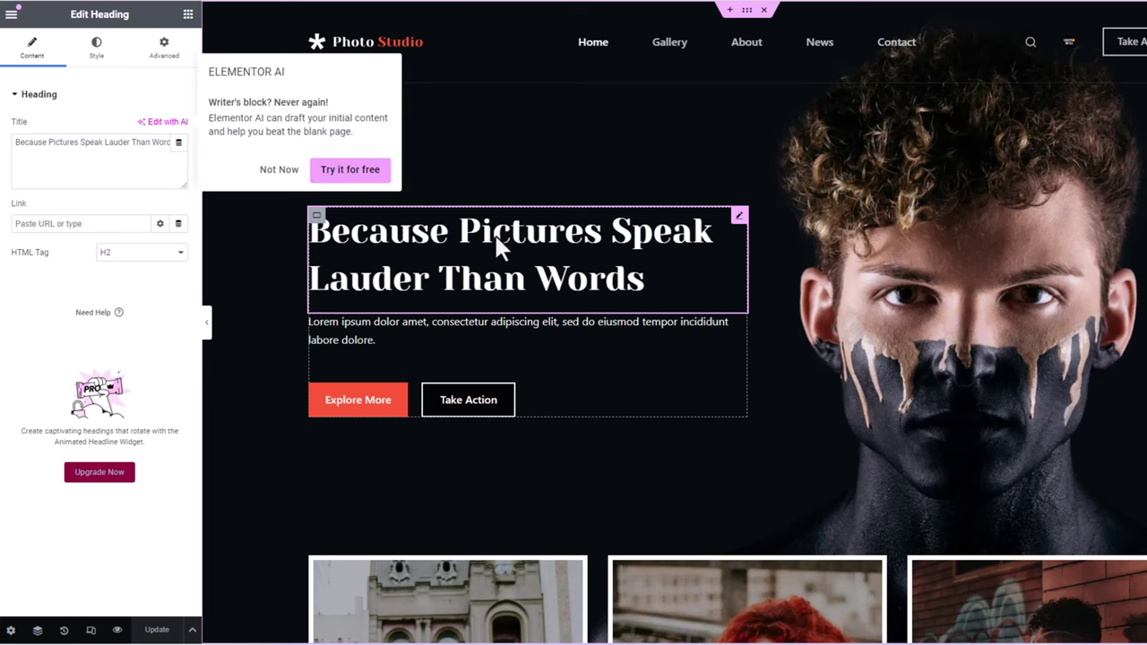
Change the hero heading text to 'Because images matter'
click(278, 170)
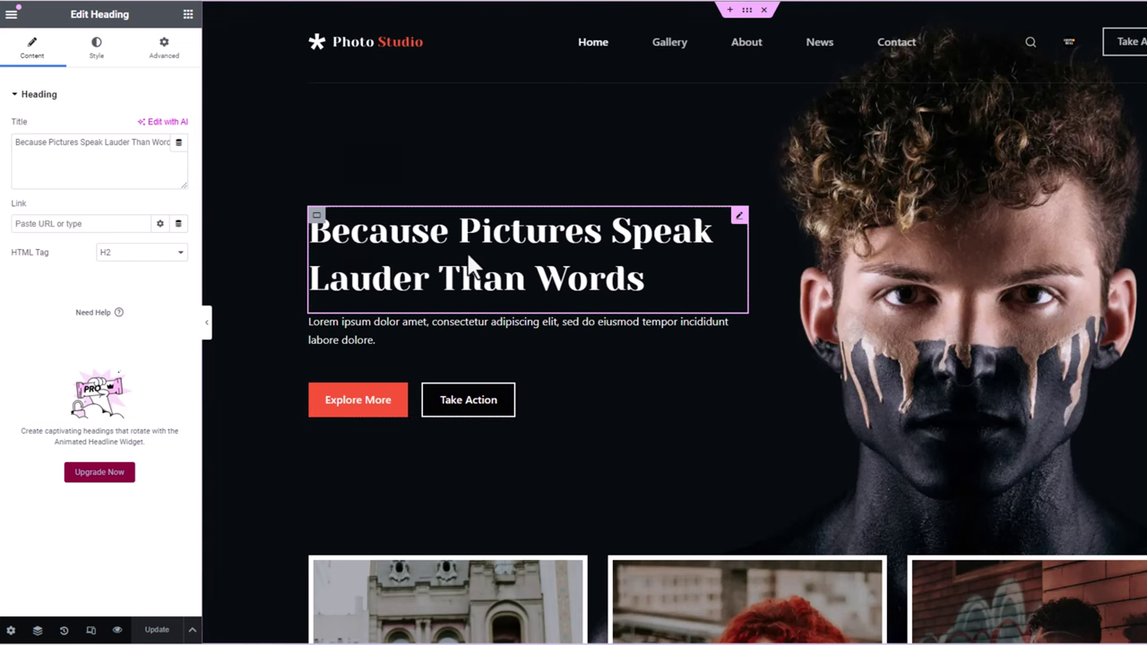
click(638, 280)
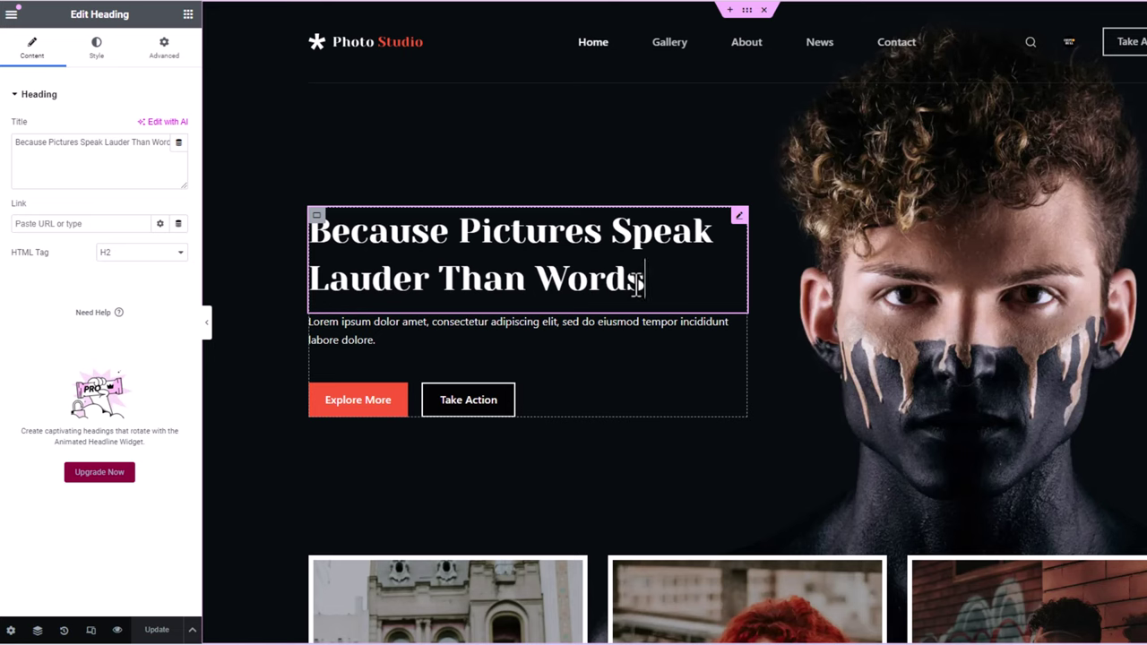
key(BackSpace)
key(BackSpace)
key(BackSpace)
key(BackSpace)
key(BackSpace)
key(BackSpace)
key(BackSpace)
key(BackSpace)
key(BackSpace)
key(BackSpace)
key(BackSpace)
key(BackSpace)
key(BackSpace)
key(BackSpace)
key(BackSpace)
key(BackSpace)
key(BackSpace)
key(BackSpace)
key(BackSpace)
key(BackSpace)
key(BackSpace)
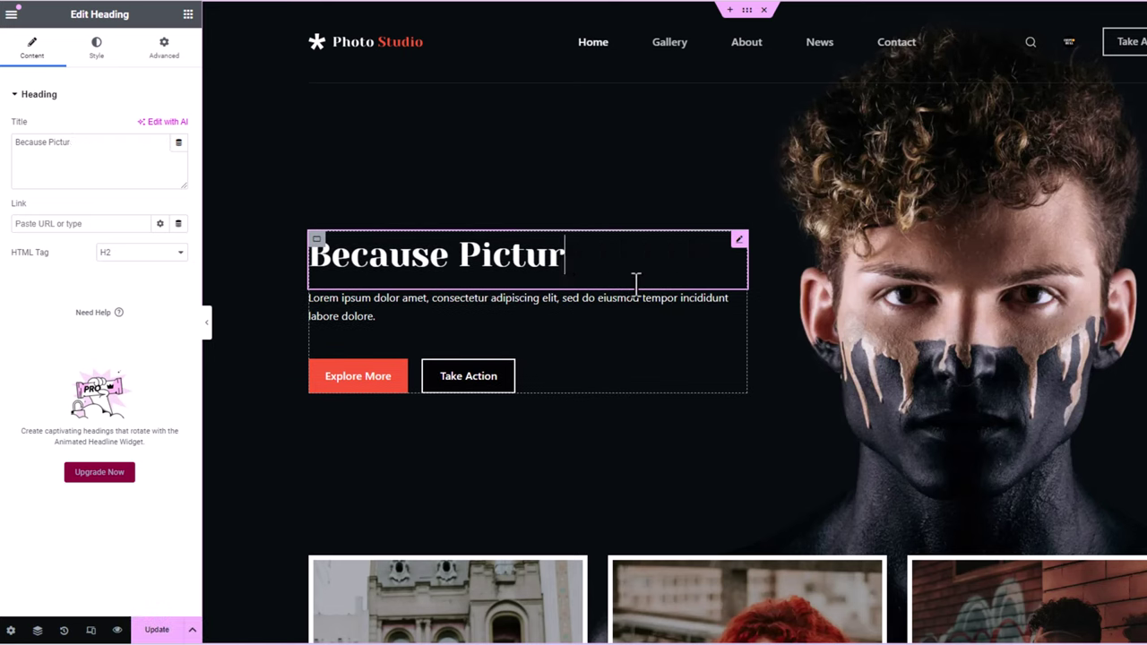
key(BackSpace)
key(BackSpace)
key(BackSpace)
key(BackSpace)
key(BackSpace)
key(BackSpace)
text(images matter)
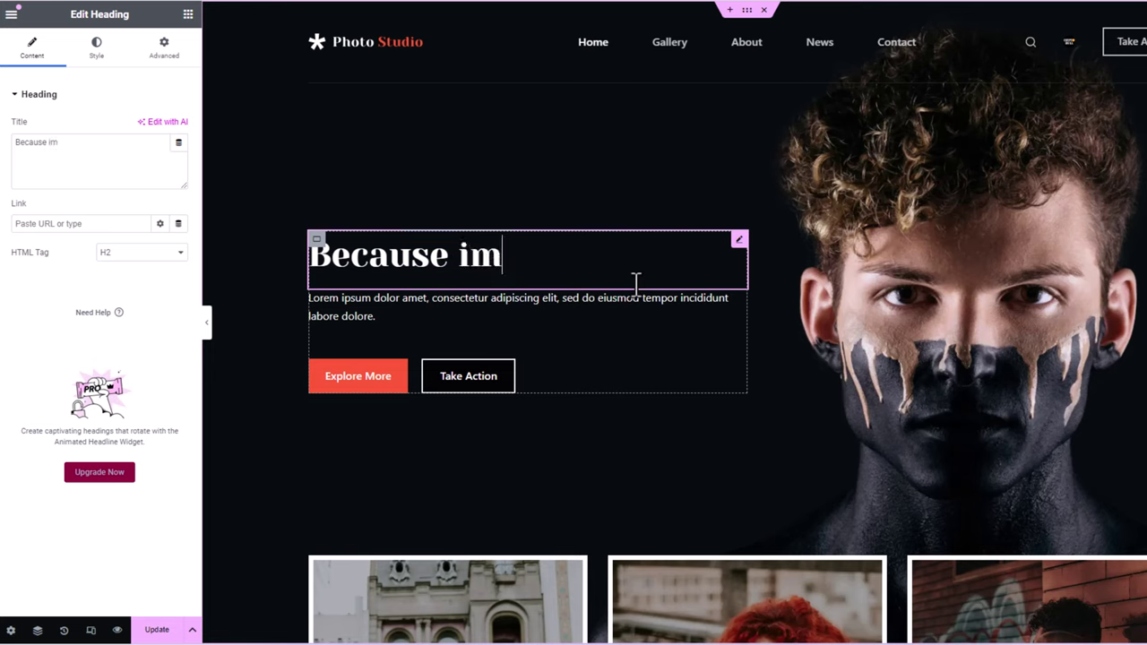
Relabel the Explore More button as 'Click Here'
click(374, 318)
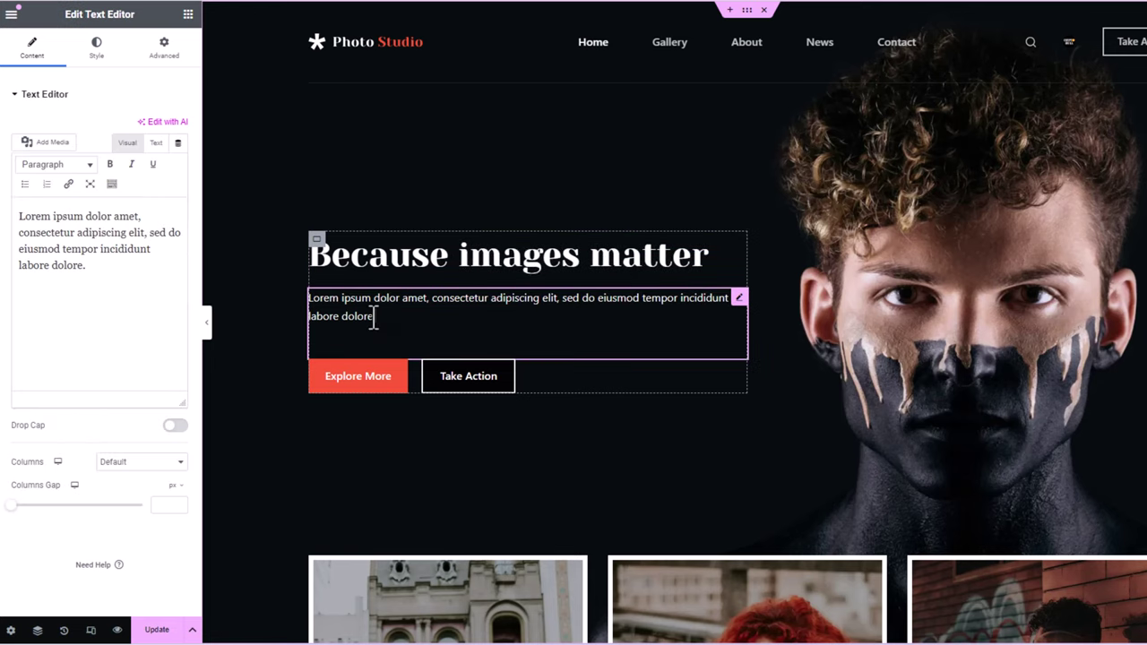
click(400, 284)
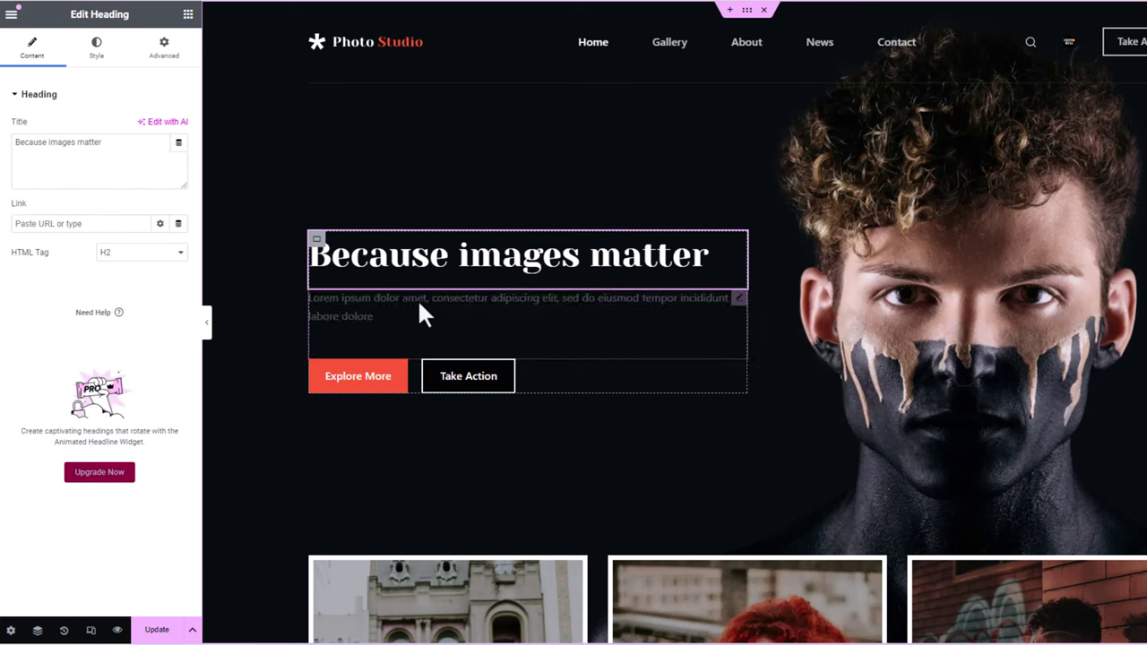
click(418, 300)
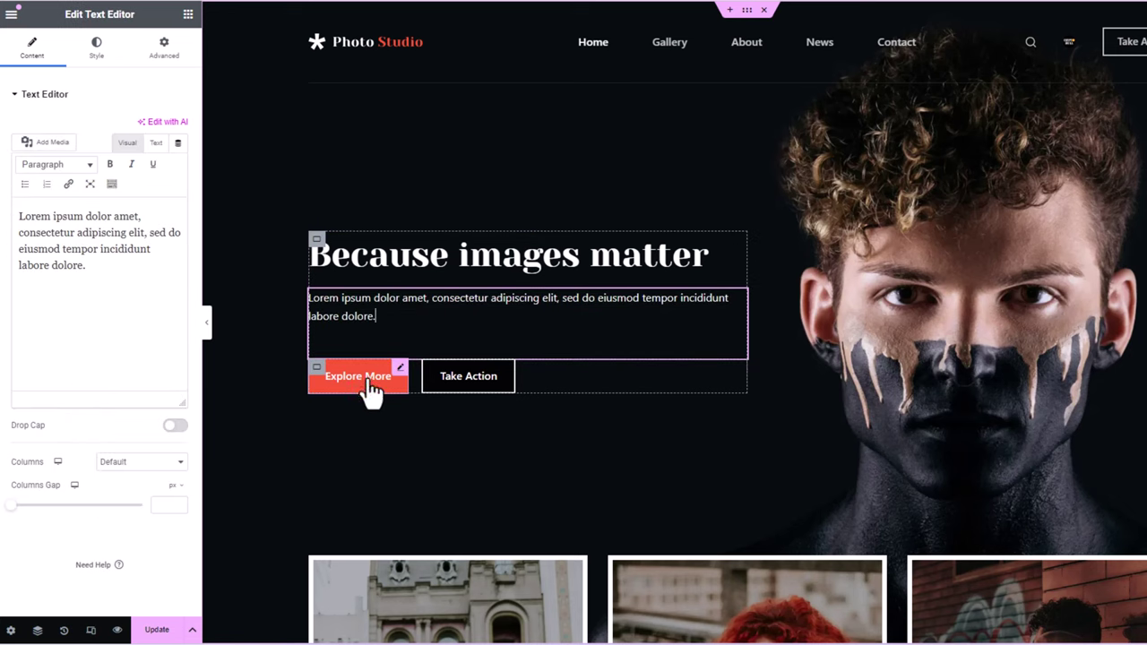
click(362, 380)
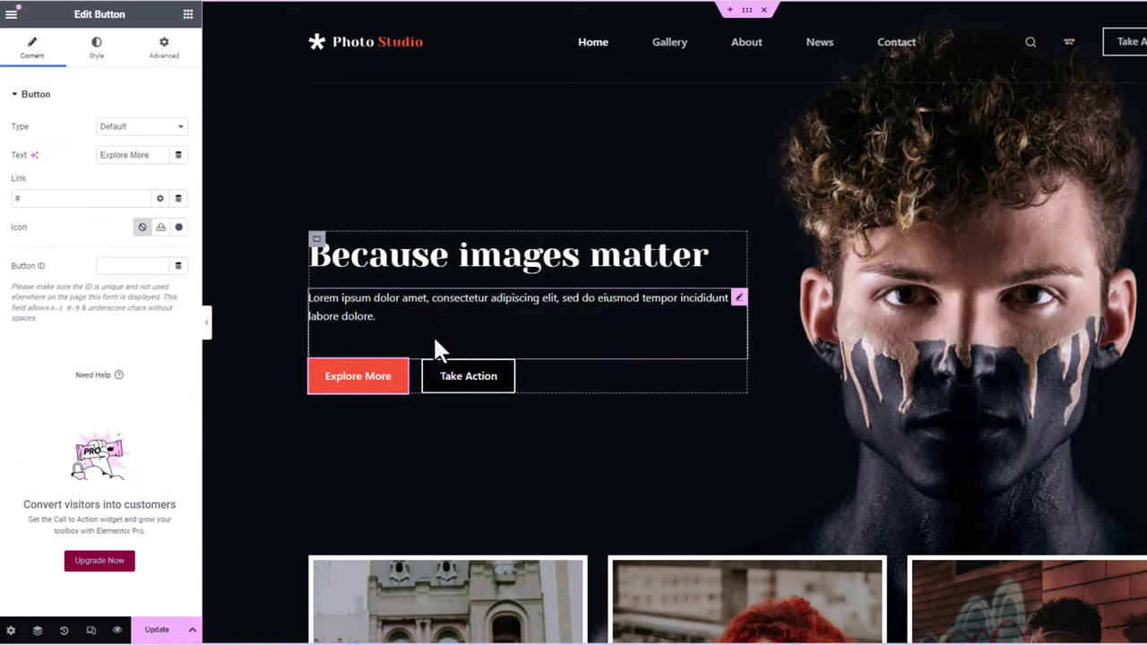
click(448, 384)
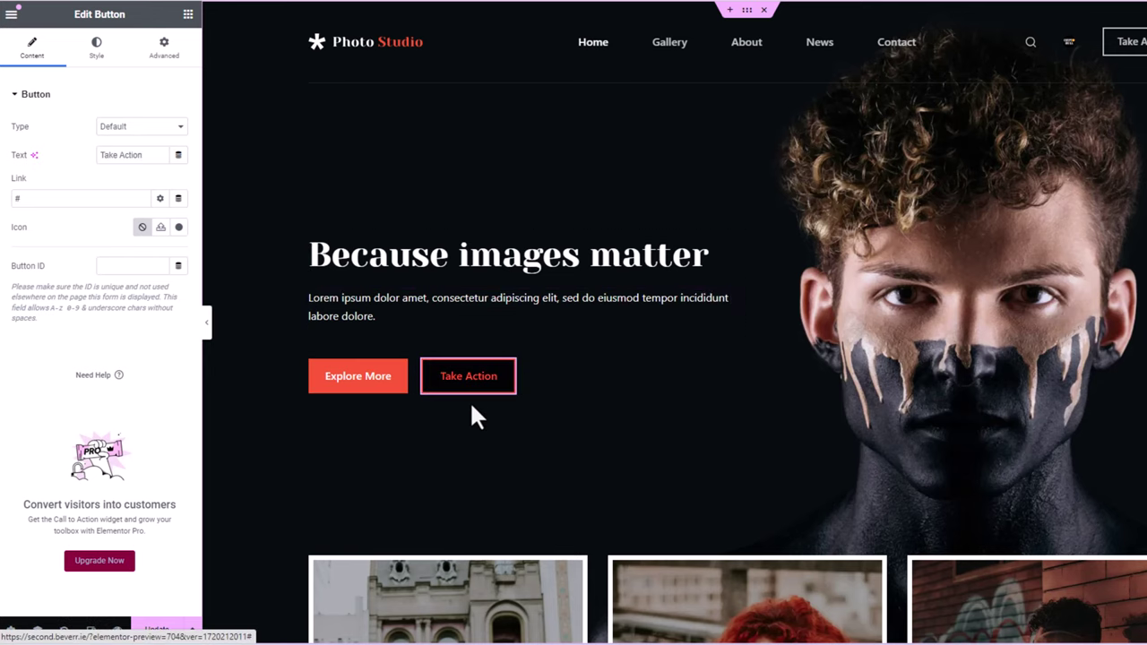
click(367, 377)
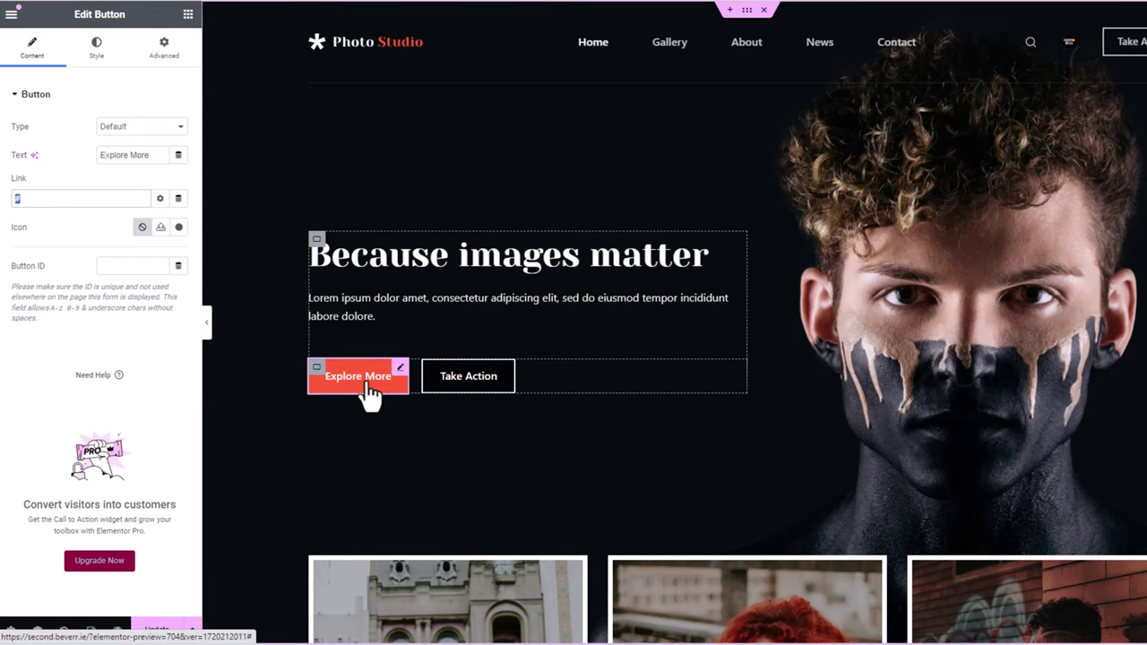
drag(149, 155, 72, 153)
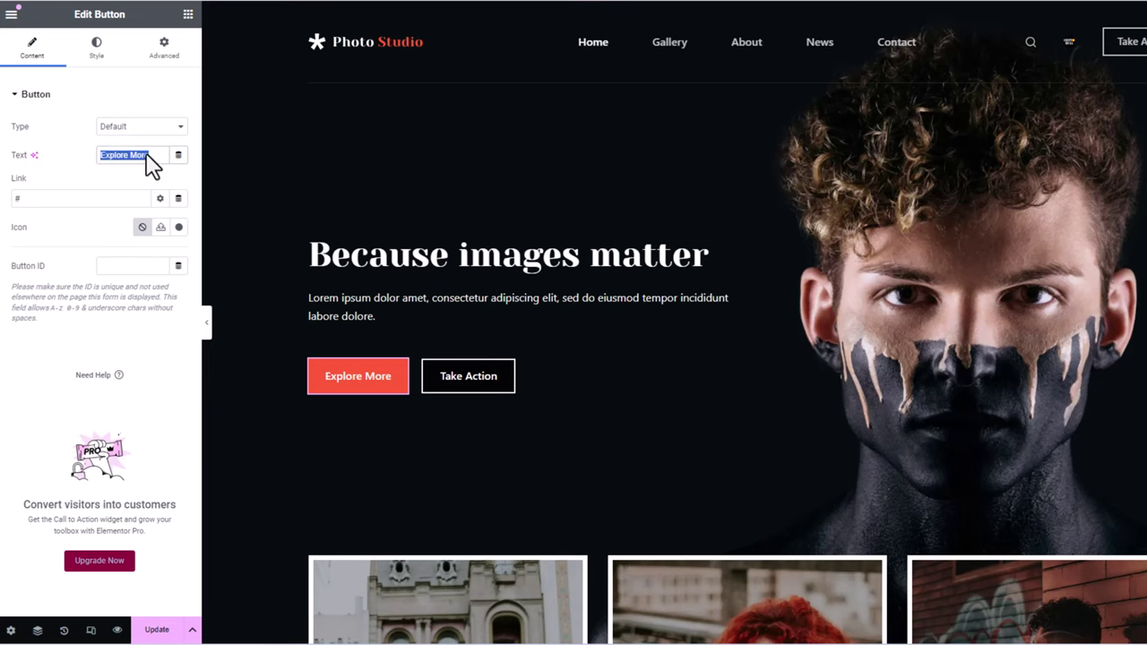
text(Click Here)
Delete the Lorem ipsum placeholder paragraph beneath the hero heading
scroll(497, 269, down, 4)
scroll(503, 219, up, 4)
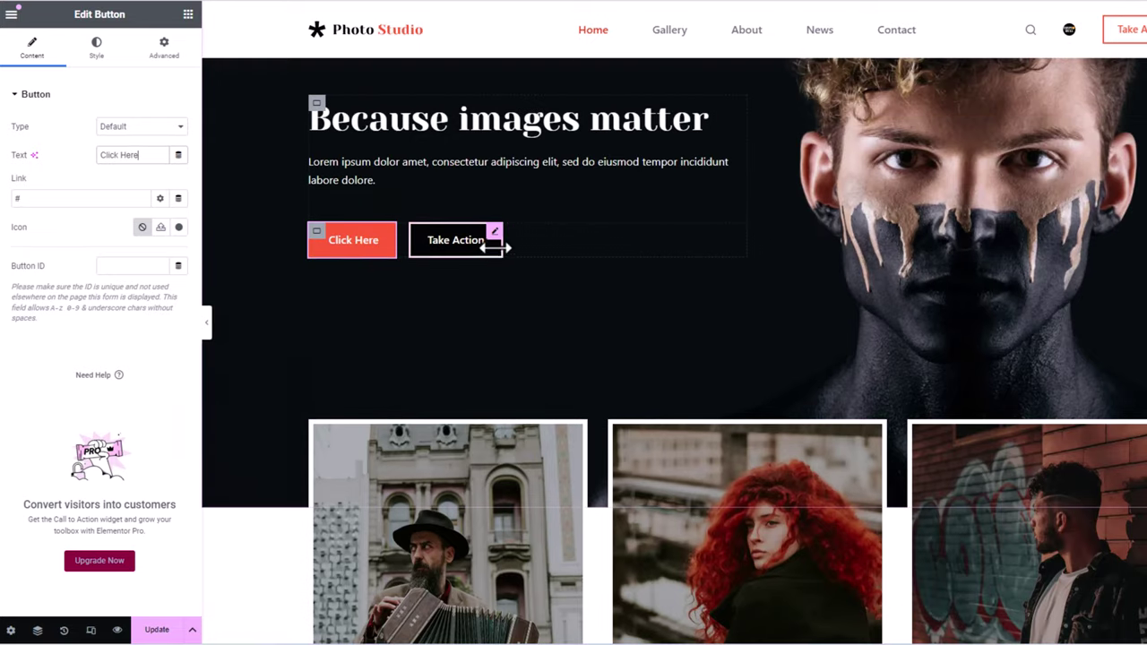
scroll(494, 269, down, 4)
scroll(489, 268, up, 3)
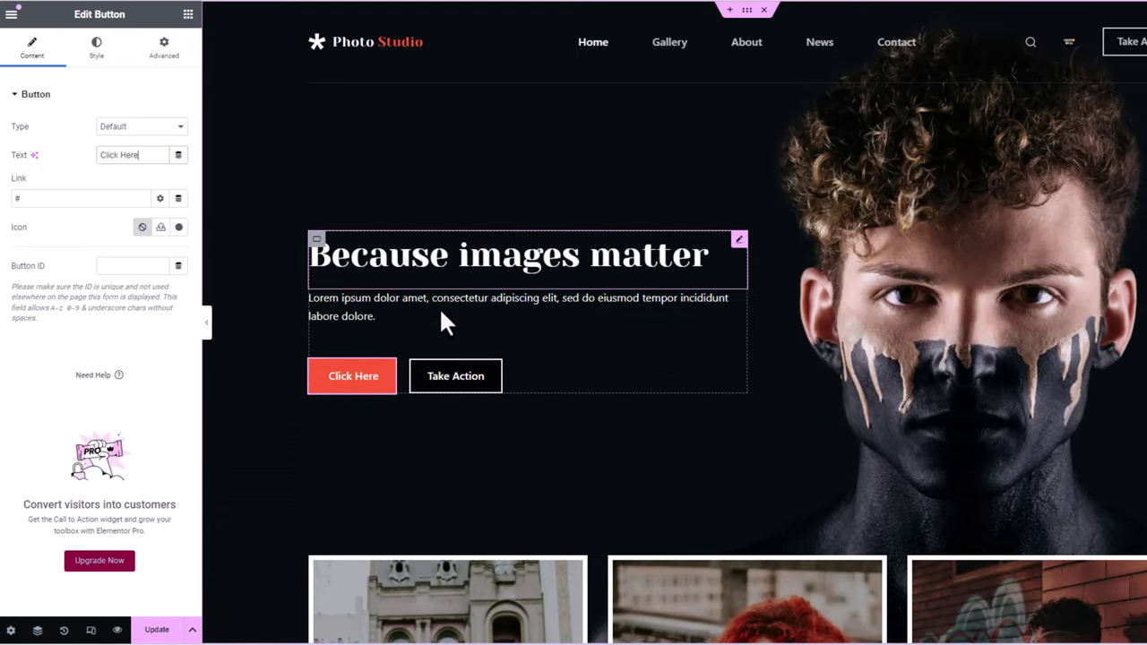
click(363, 321)
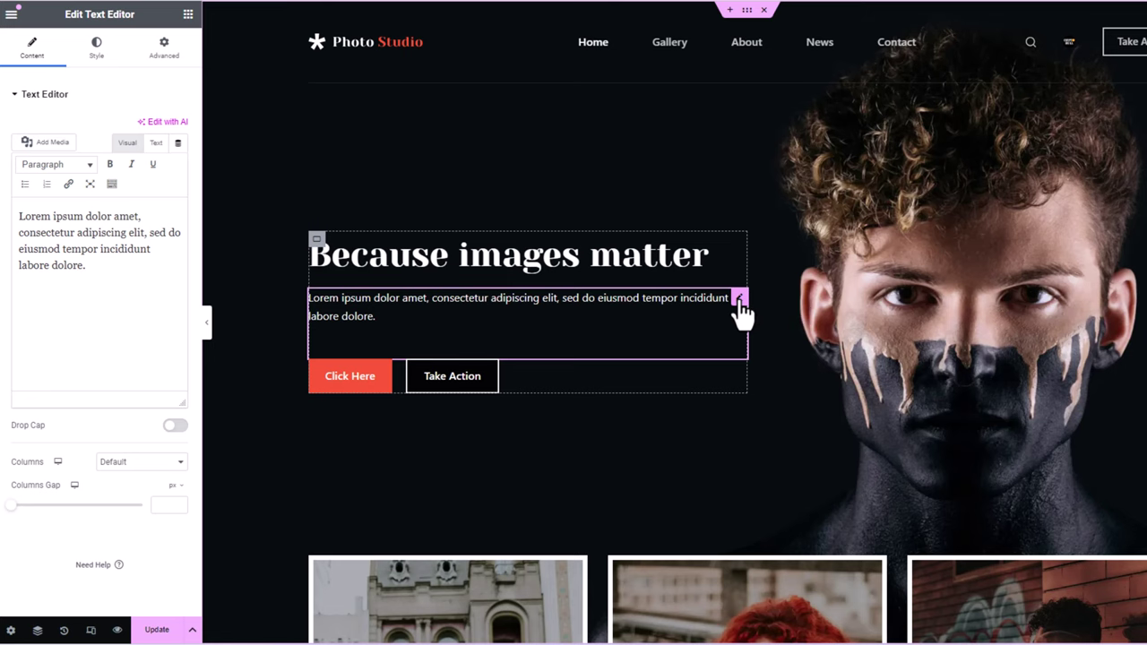
key(Delete)
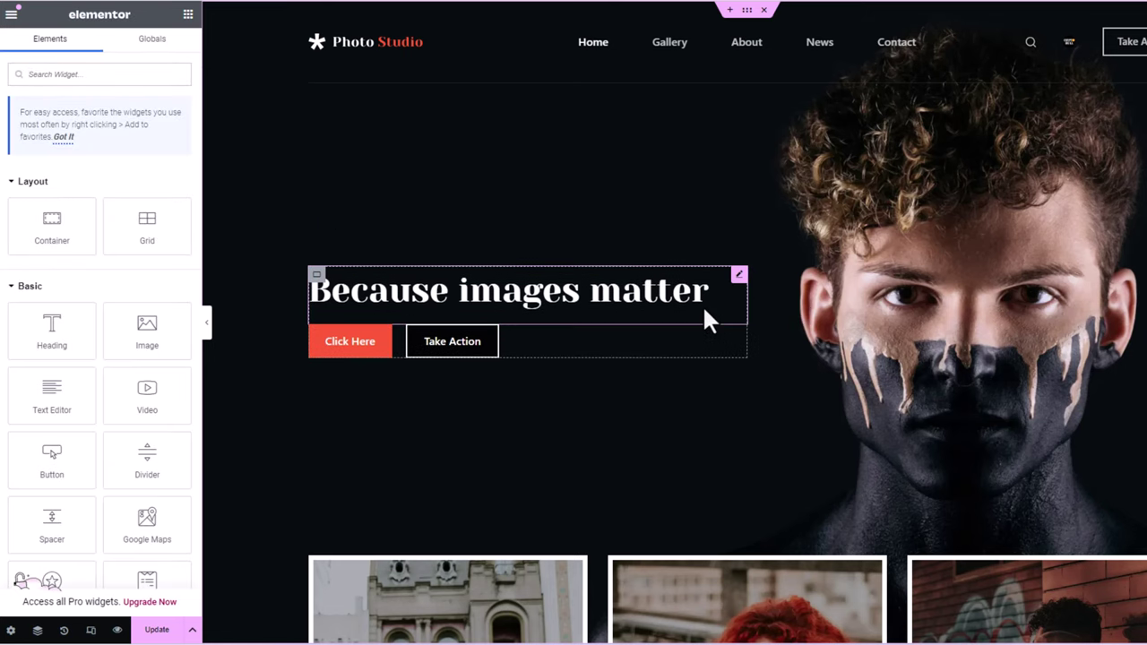
scroll(653, 305, down, 5)
scroll(583, 305, up, 2)
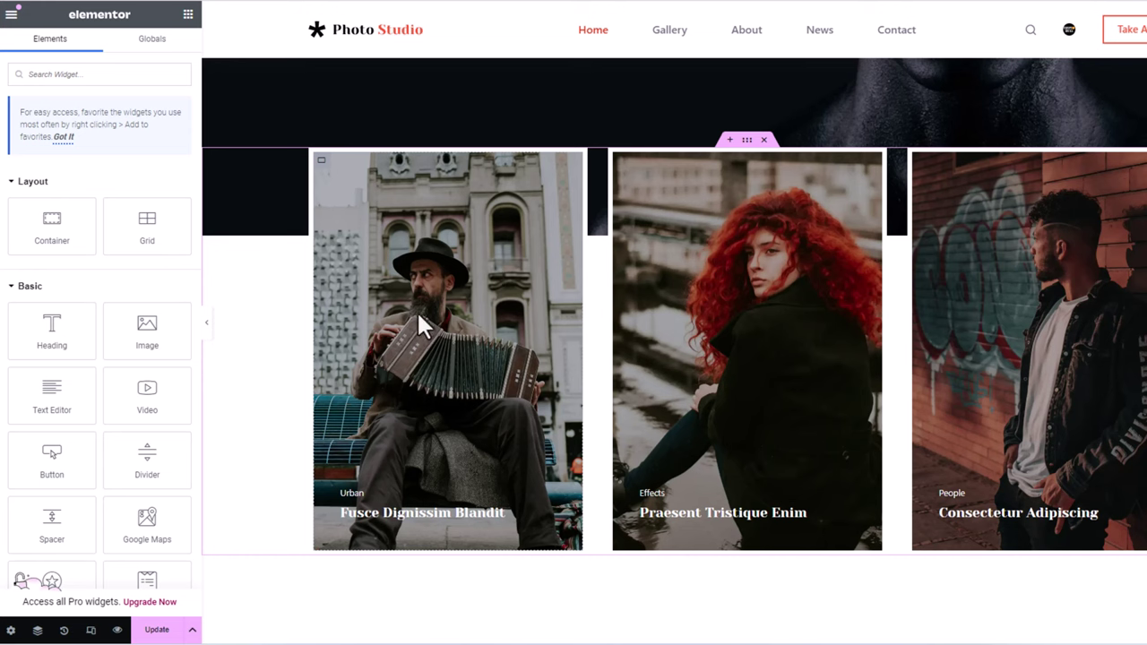
Upload the bald-man-in-navy-jacket portrait and set it as the middle Effects card's background image
click(494, 224)
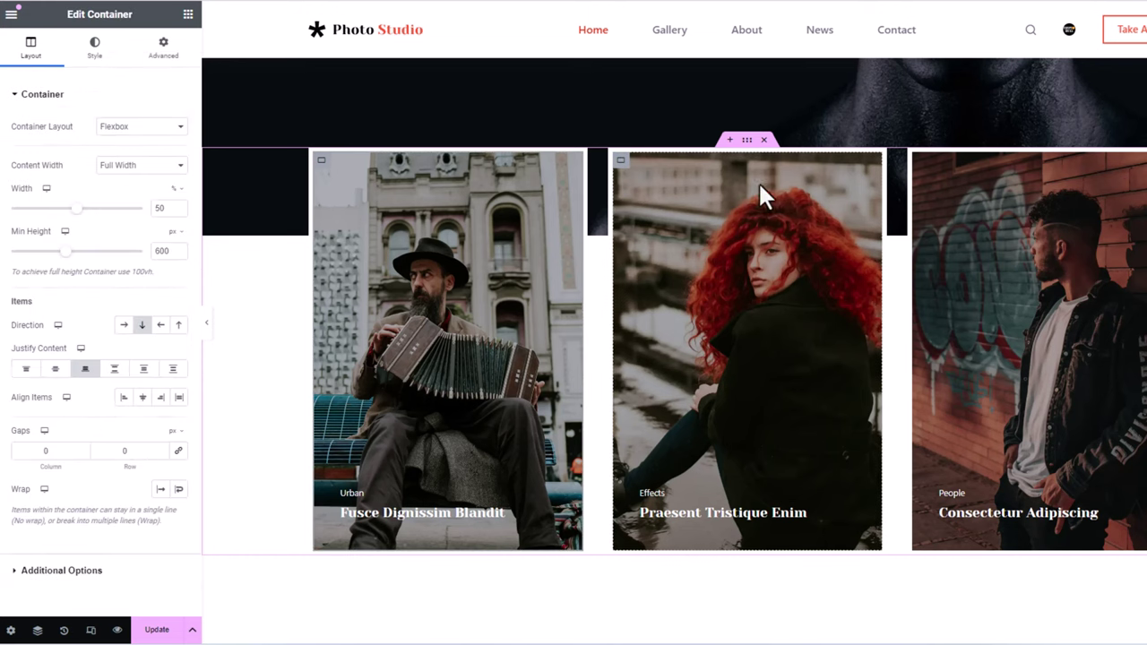
click(621, 163)
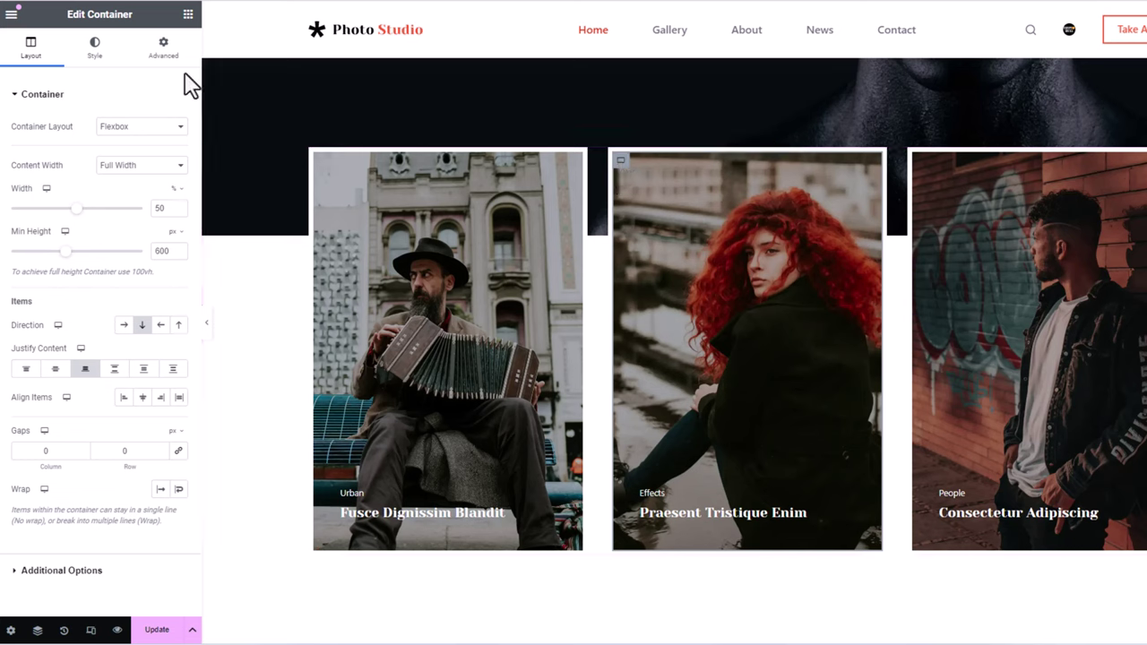
click(99, 55)
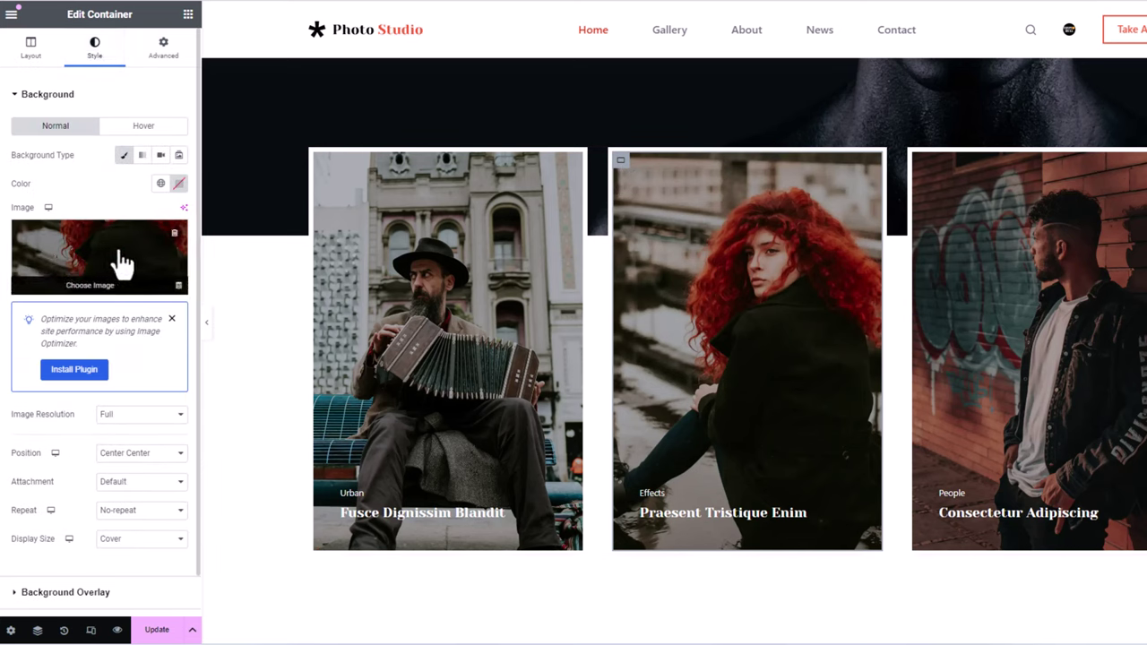
click(94, 258)
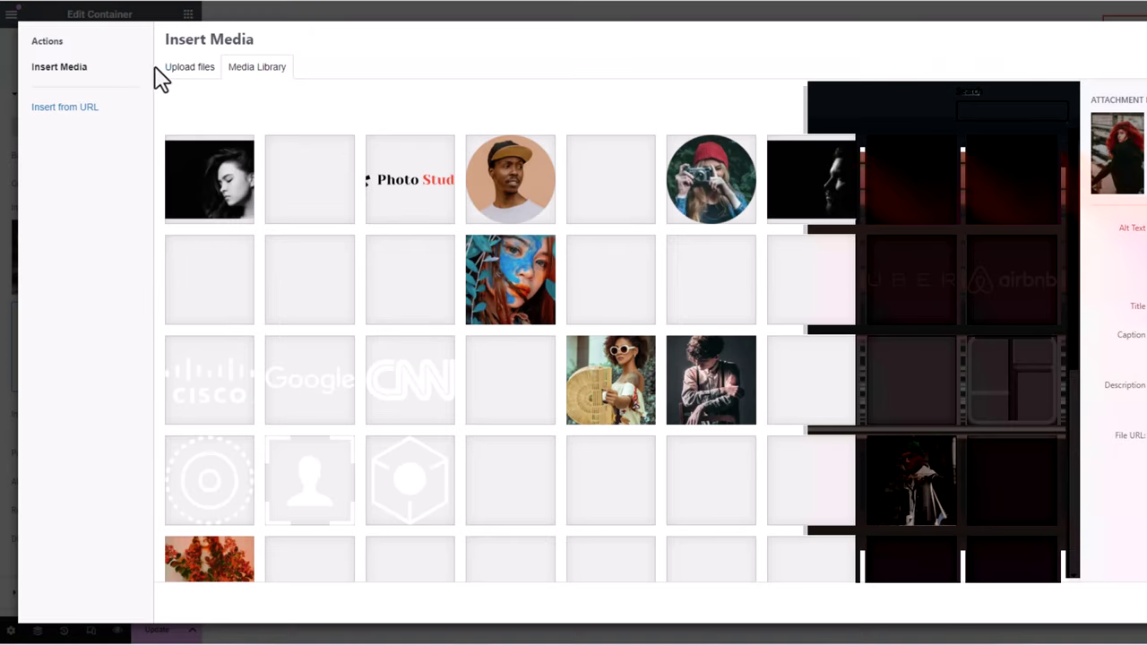
click(183, 72)
click(687, 307)
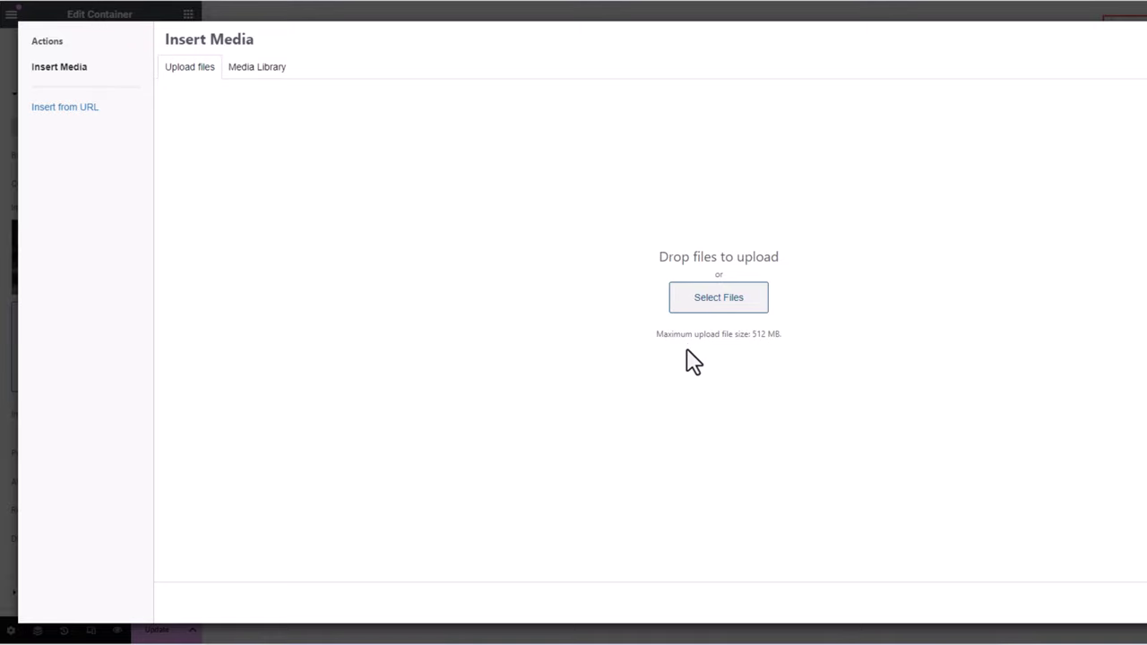
scroll(455, 228, down, 1)
scroll(455, 228, down, 10)
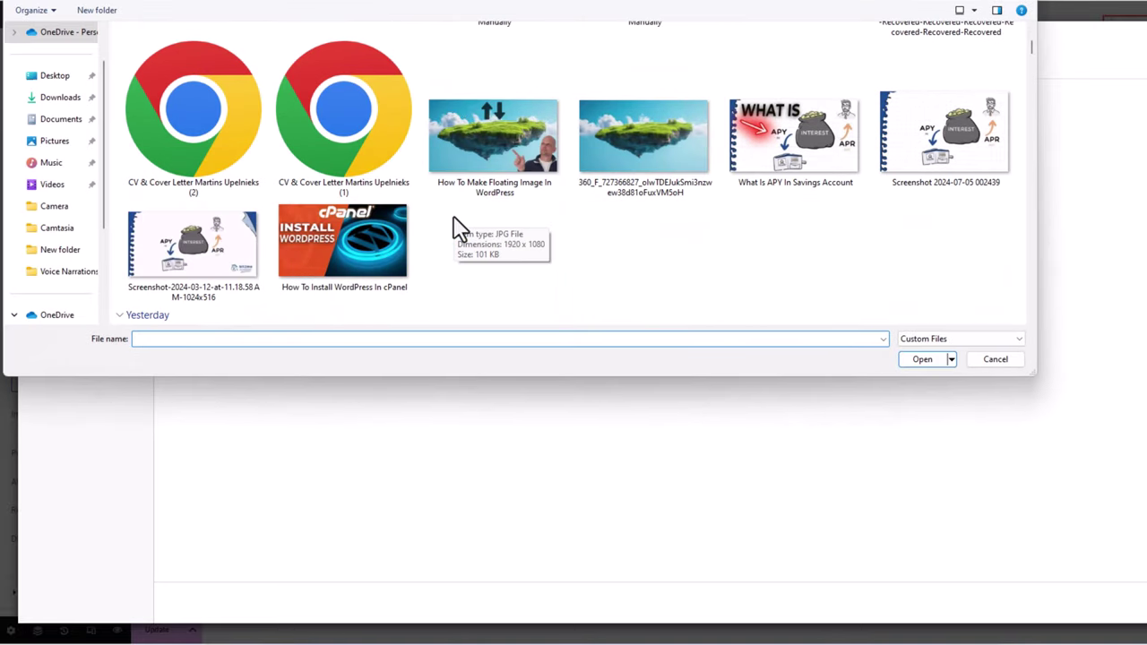
click(804, 118)
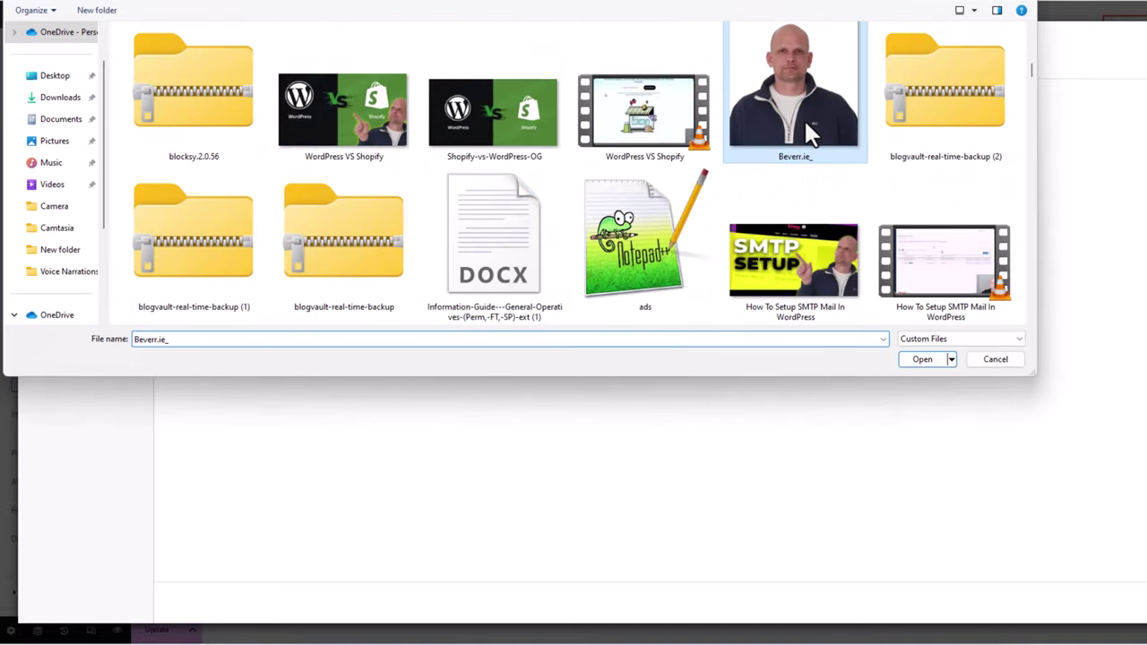
click(916, 361)
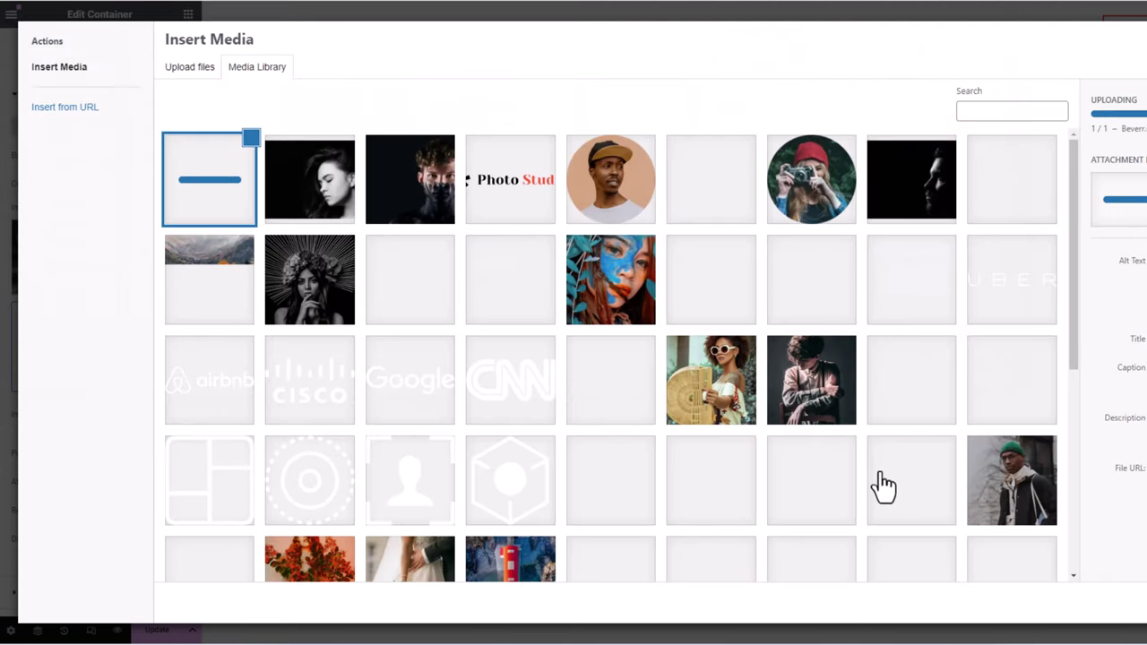
click(1106, 613)
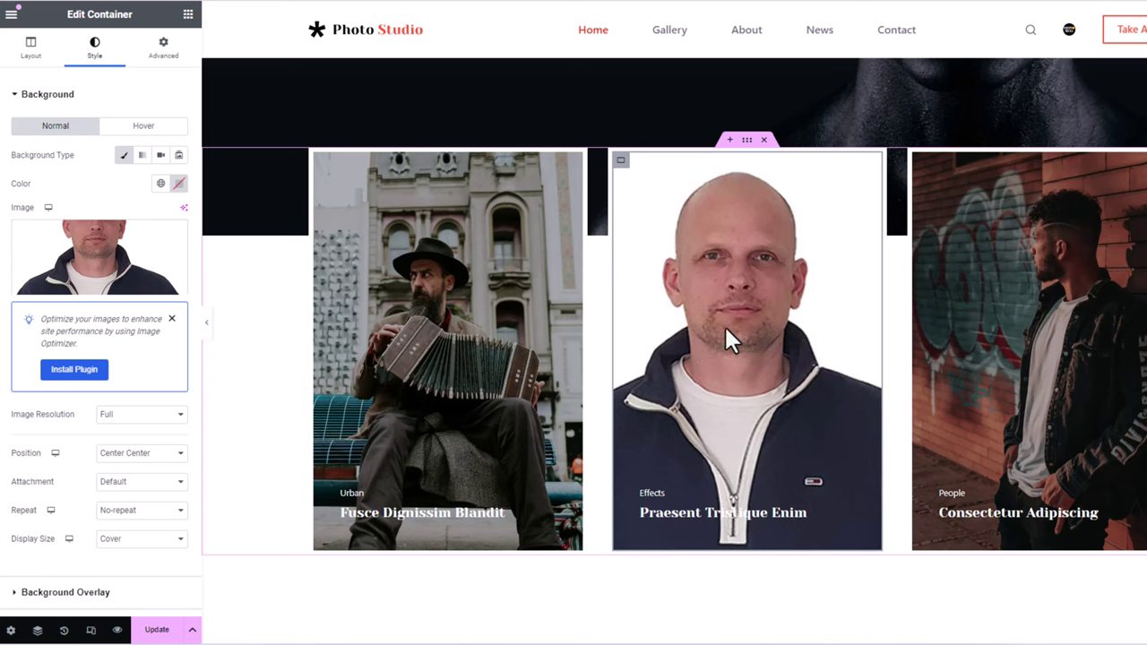
scroll(111, 376, down, 3)
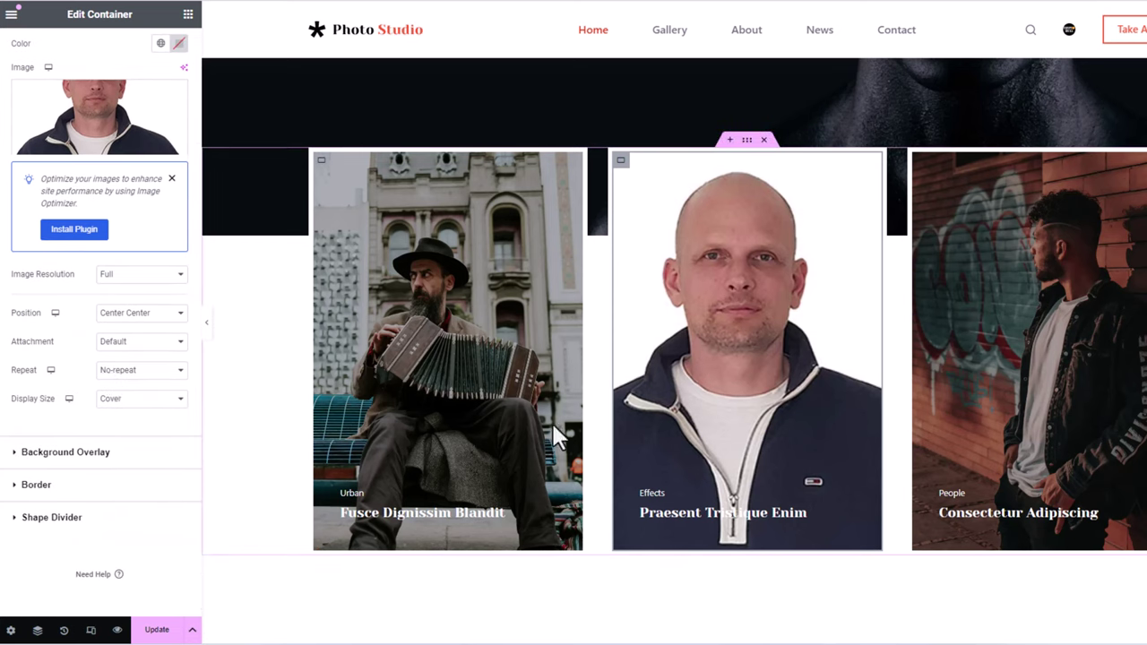
scroll(285, 327, down, 1)
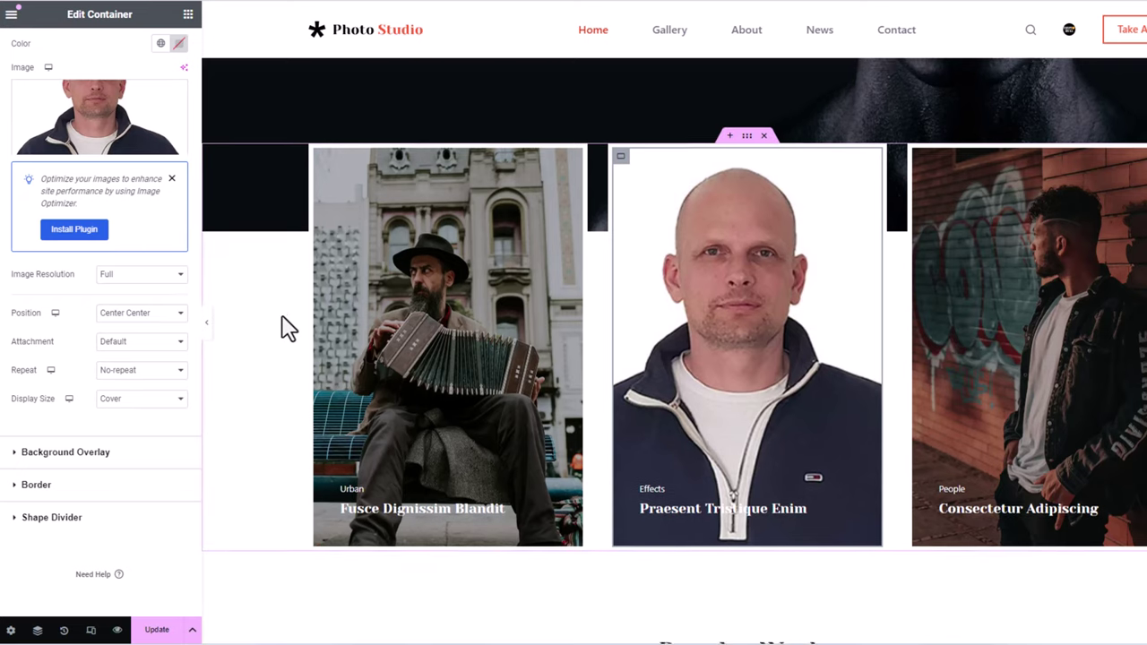
scroll(285, 328, down, 10)
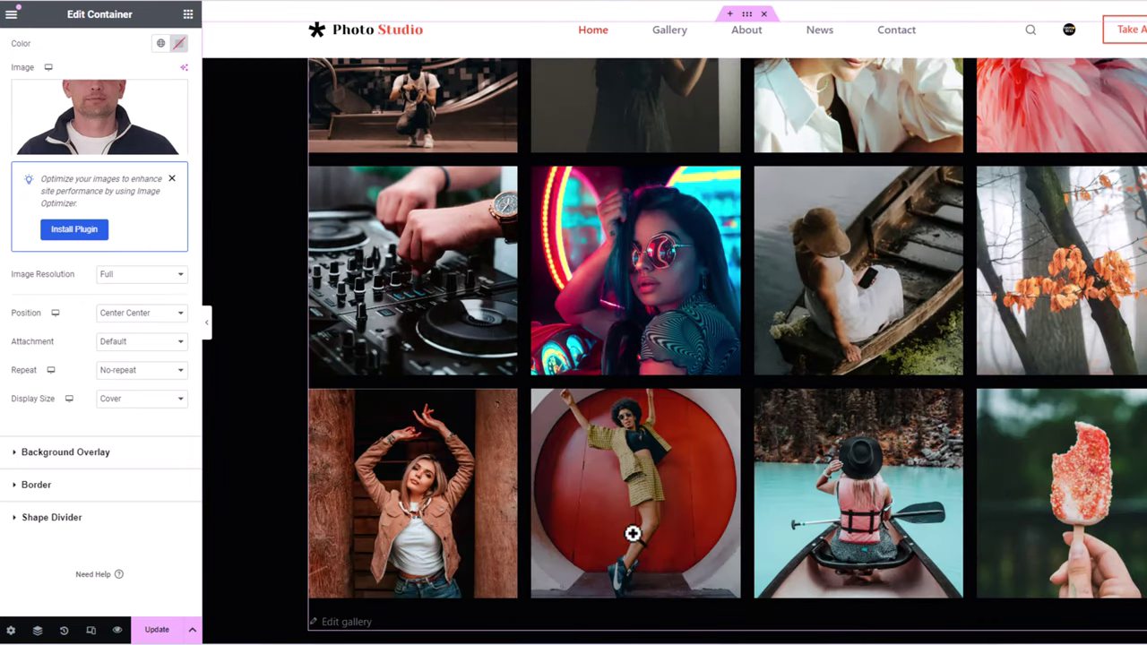
scroll(633, 535, down, 8)
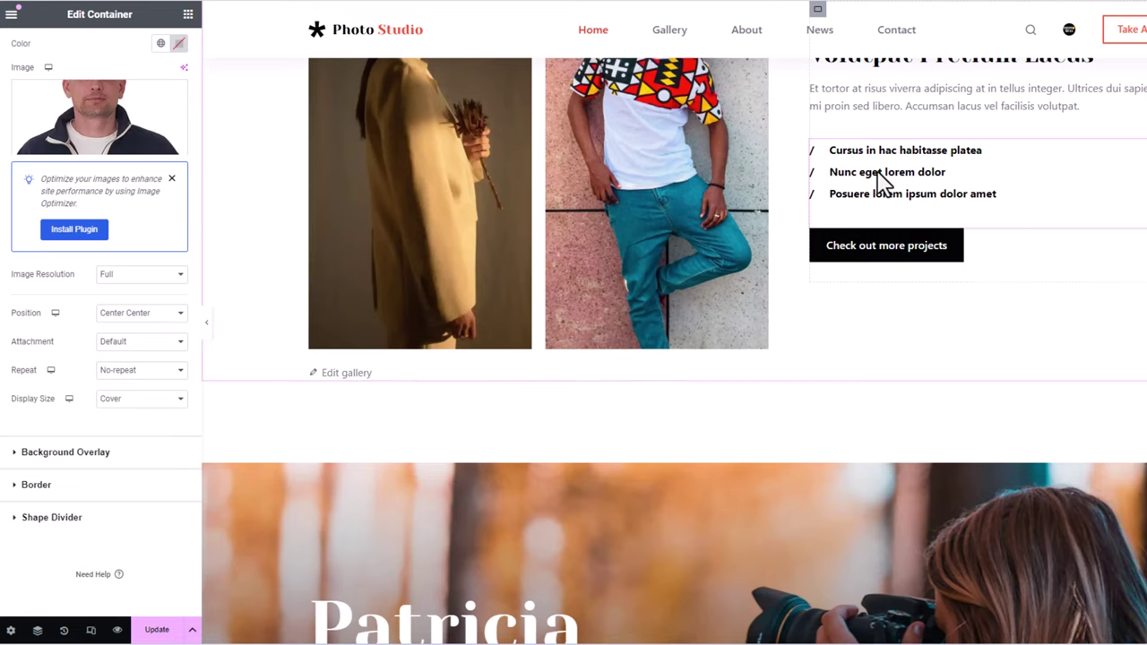
click(883, 179)
scroll(934, 192, up, 2)
click(931, 234)
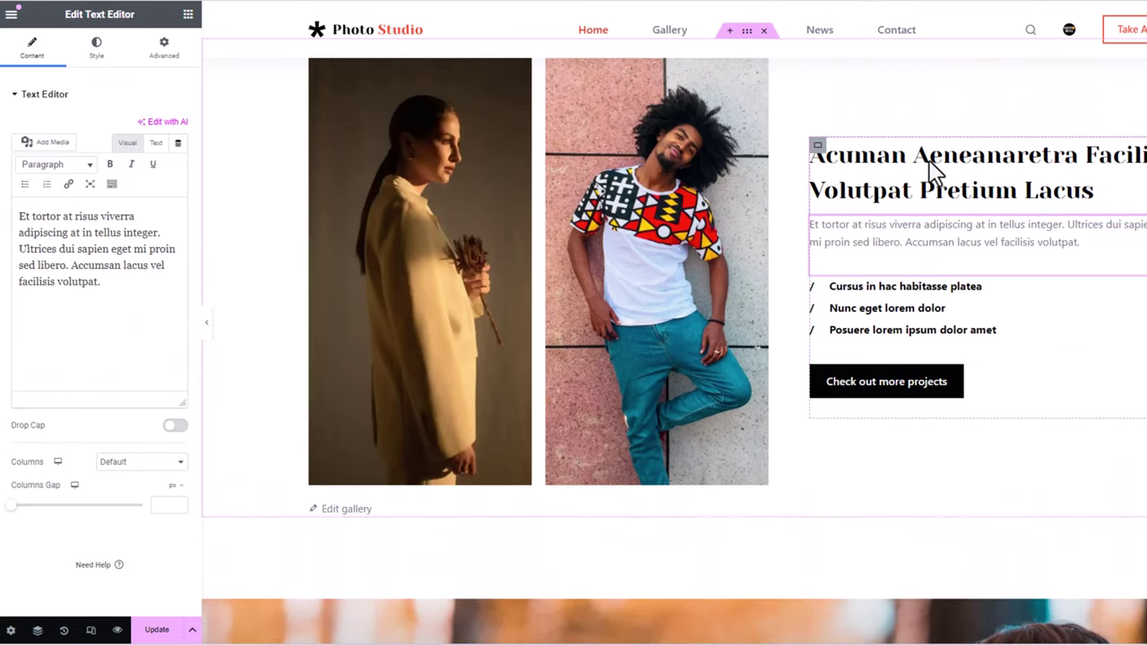
click(932, 166)
scroll(829, 273, down, 4)
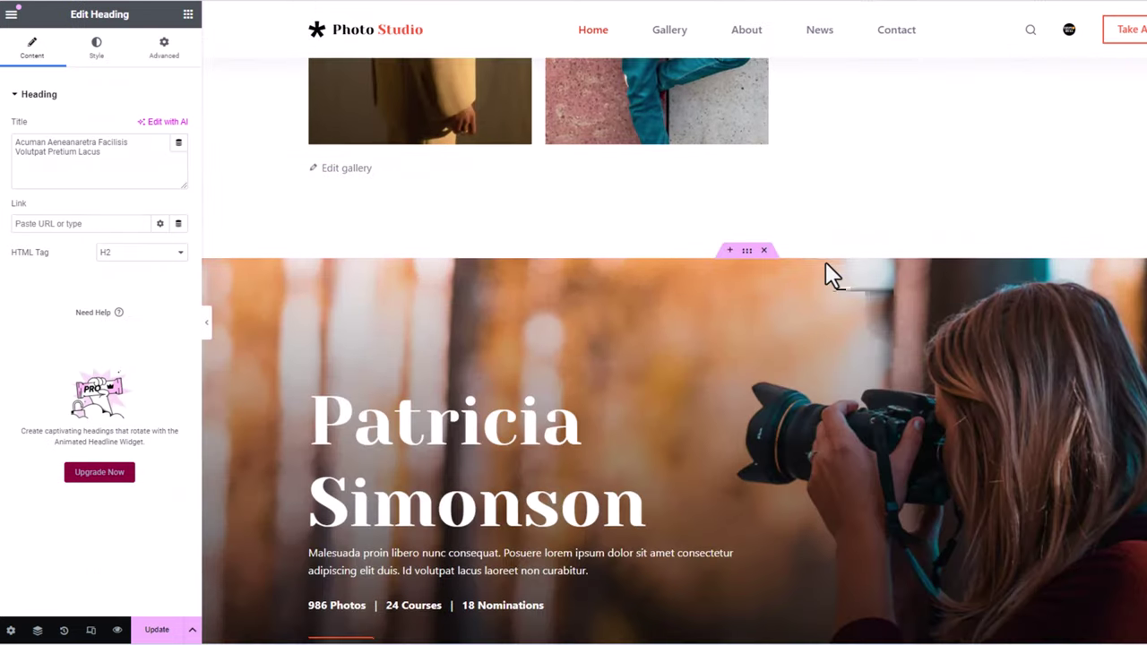
scroll(825, 269, down, 7)
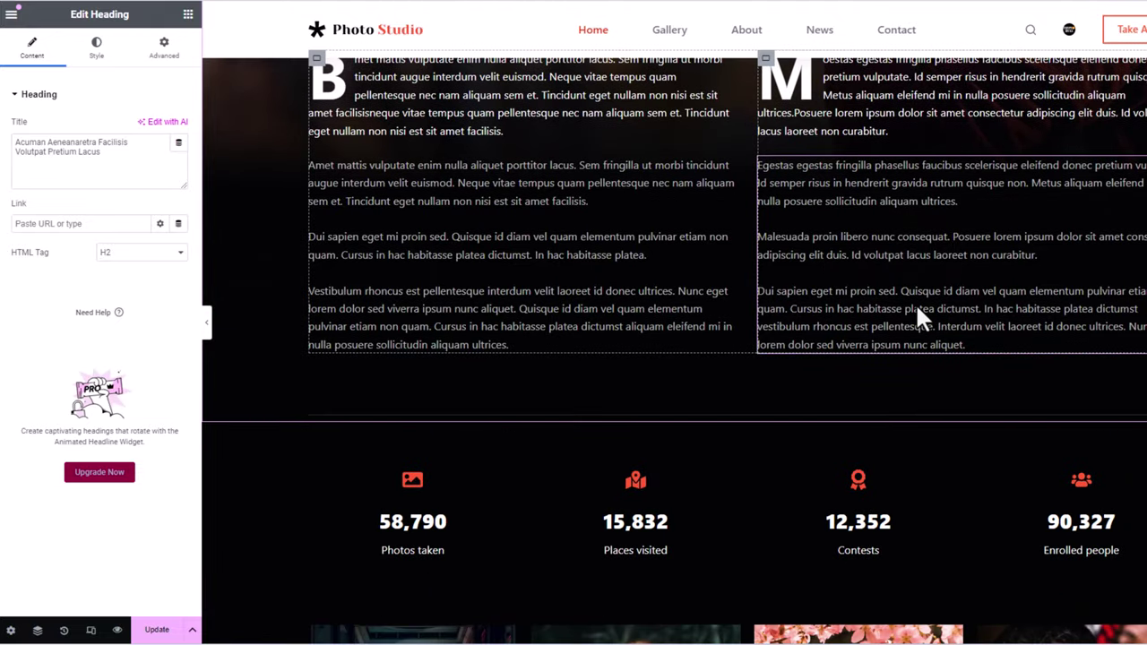
scroll(915, 302, up, 12)
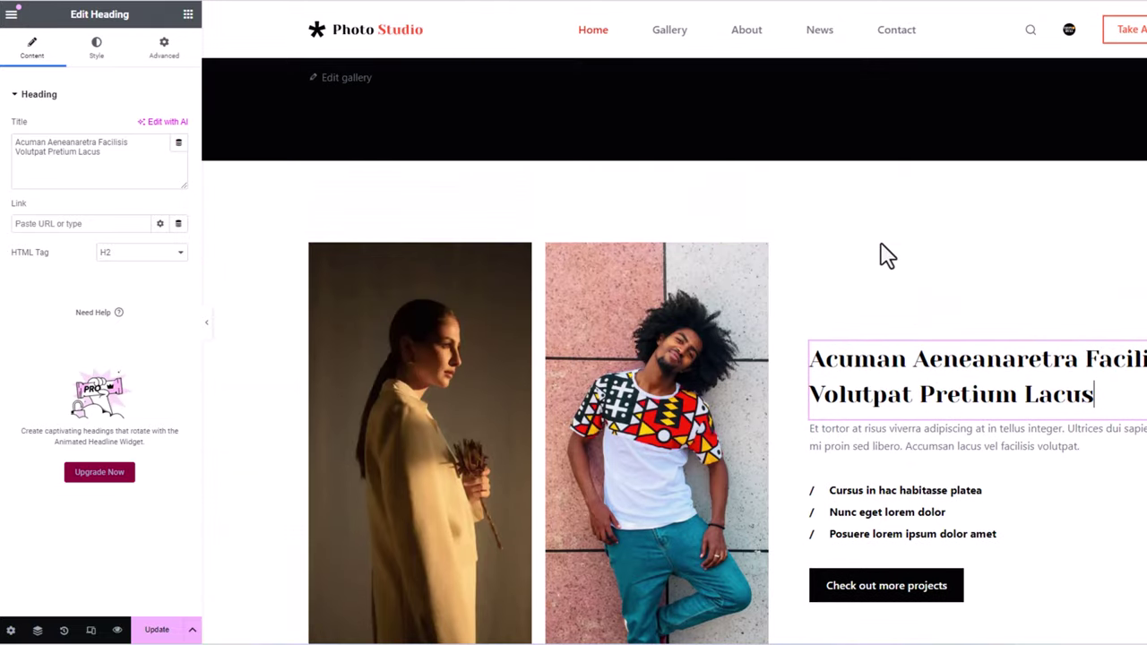
scroll(885, 257, up, 5)
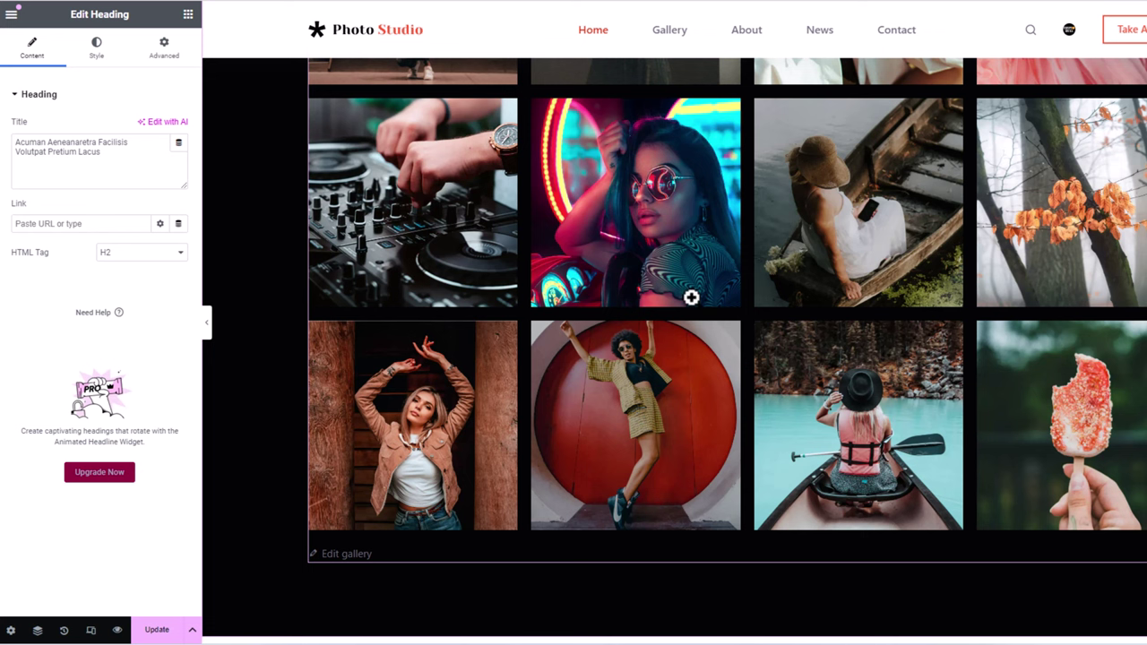
scroll(690, 300, up, 8)
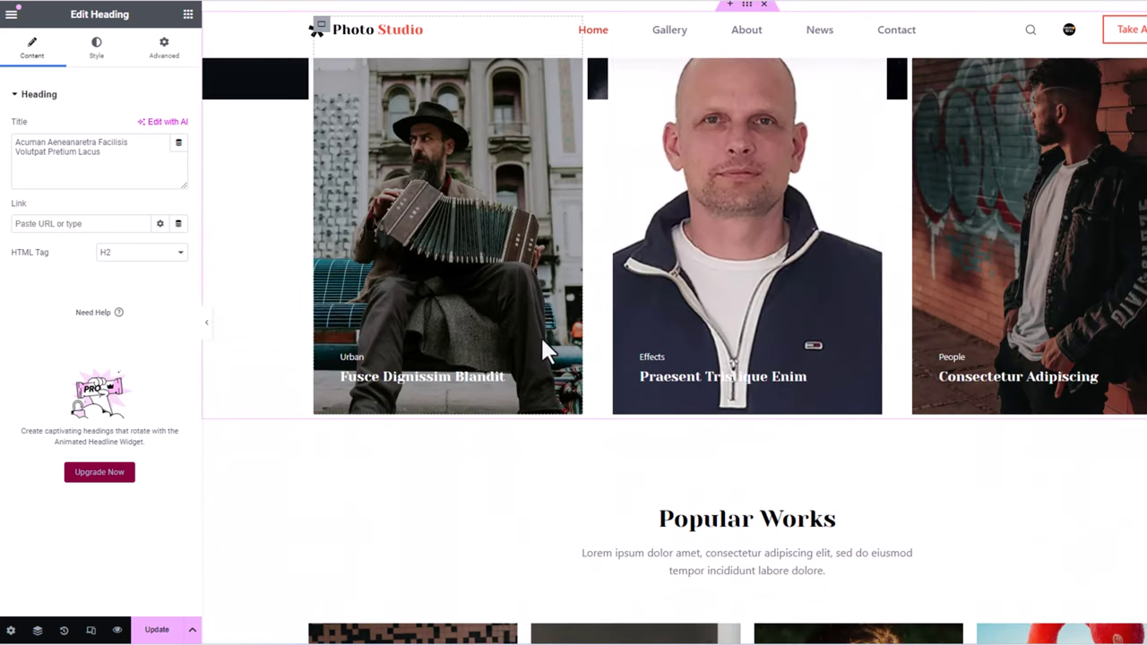
scroll(369, 415, up, 5)
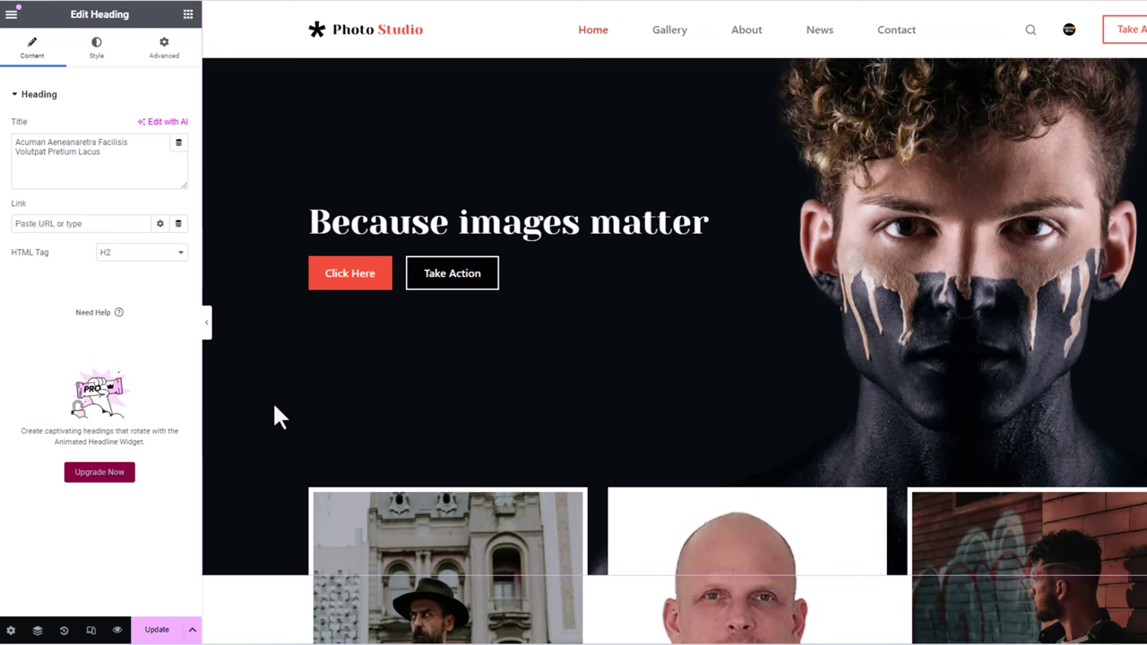